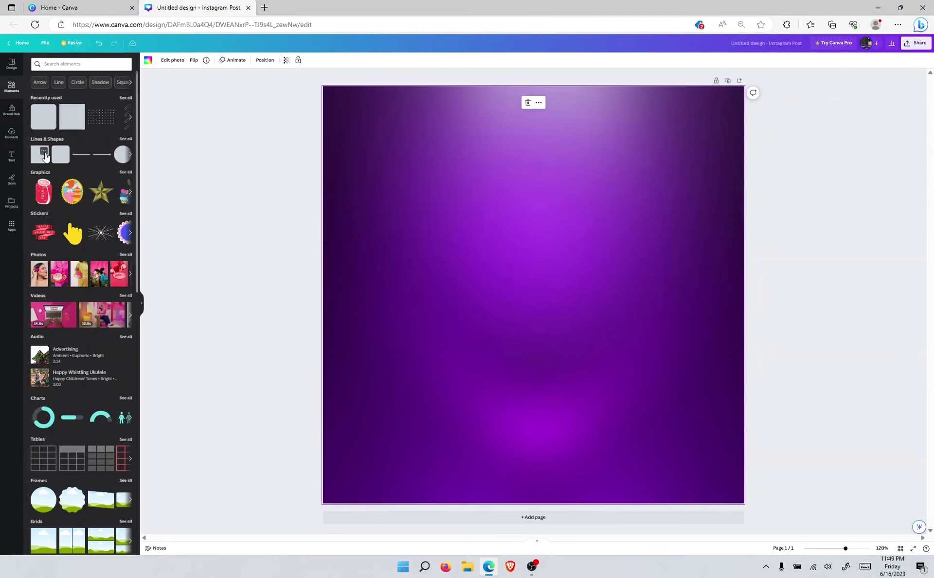
Step: Add a square shape and stretch it into a thin band spanning the full page width along the bottom edge
left_click(43, 150)
key("Escape")
left_click(35, 159)
left_click(486, 395)
left_click_drag(537, 303, 379, 469)
left_click_drag(437, 462, 769, 461)
left_click_drag(578, 442, 576, 441)
left_click_drag(542, 414, 610, 478)
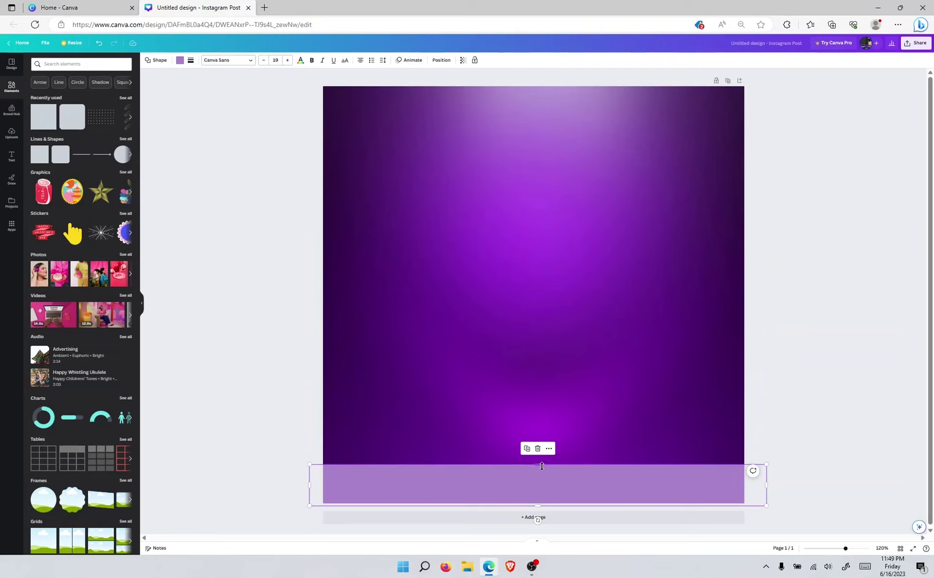
left_click_drag(541, 465, 542, 478)
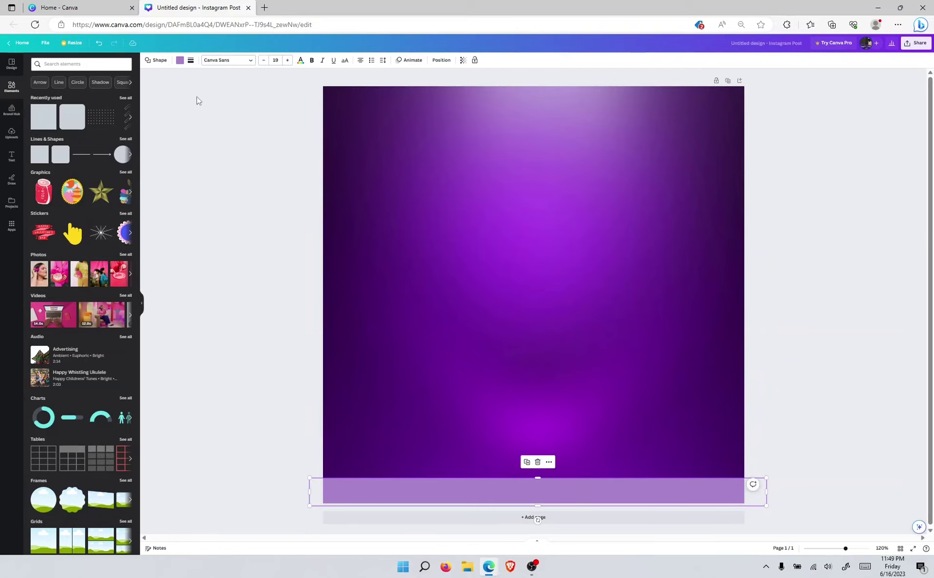
Step: Fill the band along the page's bottom edge with solid white
left_click(179, 60)
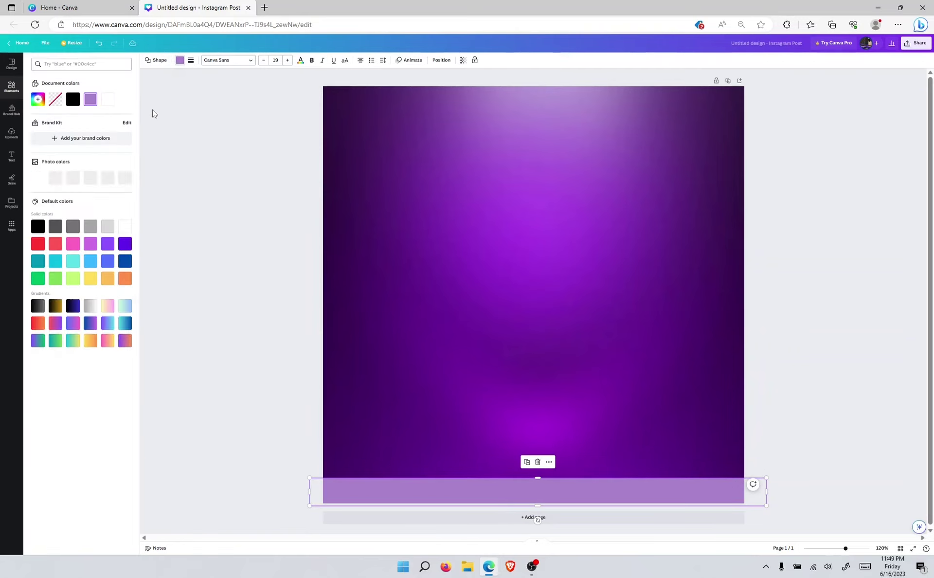
left_click(107, 228)
left_click(124, 305)
left_click(110, 308)
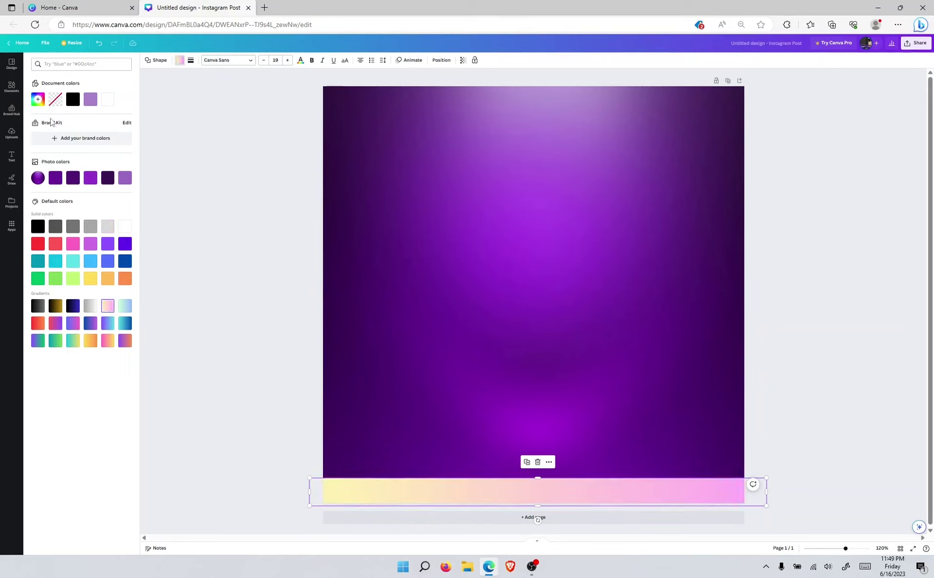
left_click(125, 226)
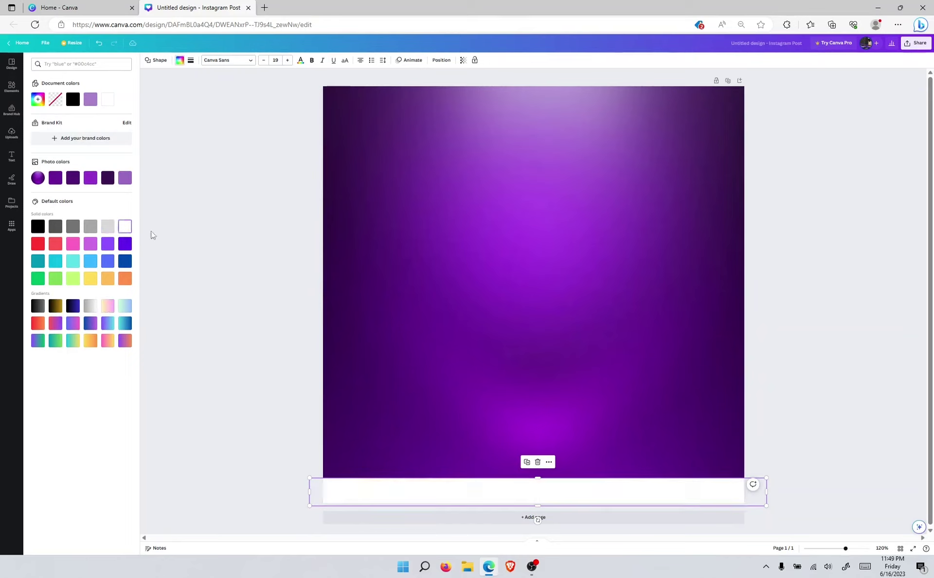
left_click(235, 250)
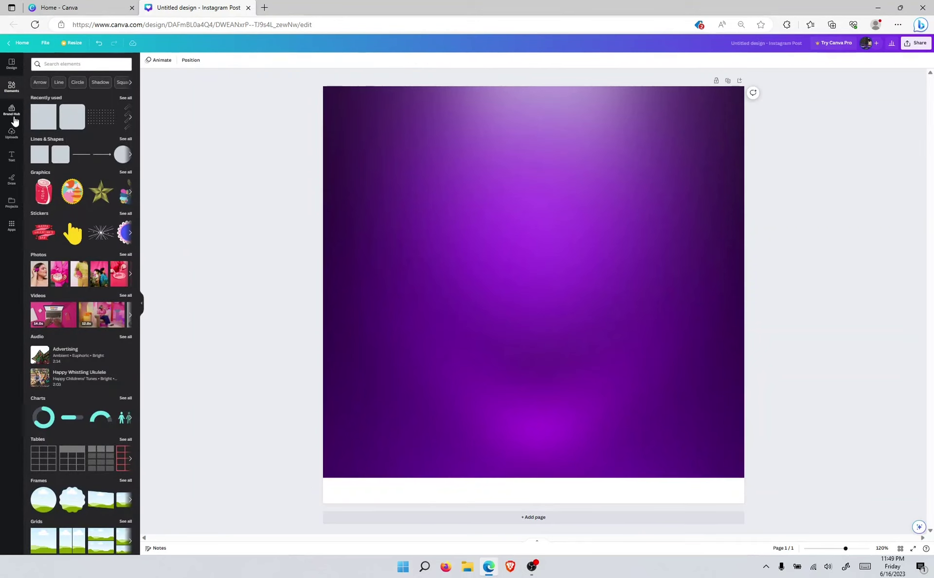
Step: Insert the uploaded orange concert photo of a crowd with a raised hand into the design
left_click(11, 133)
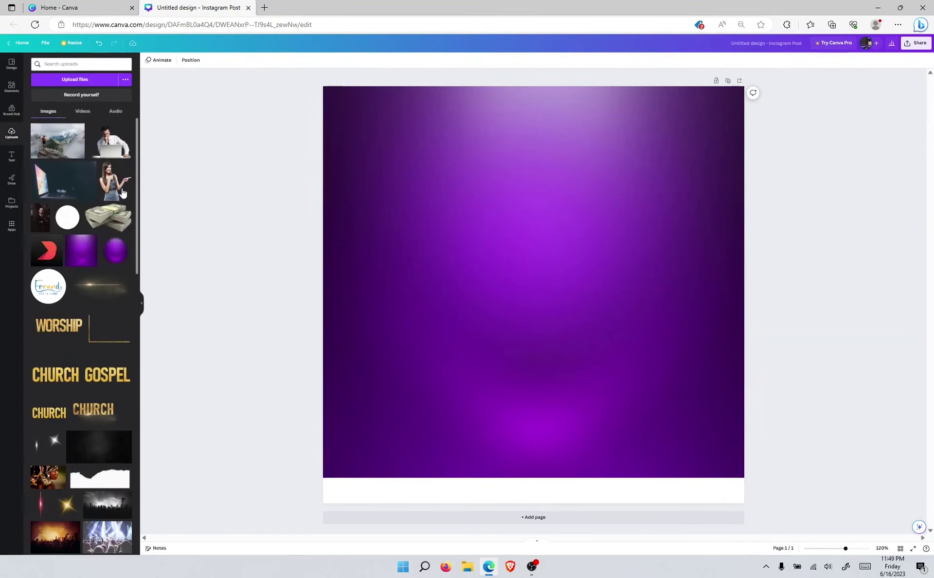
scroll(68, 317, "down", 15)
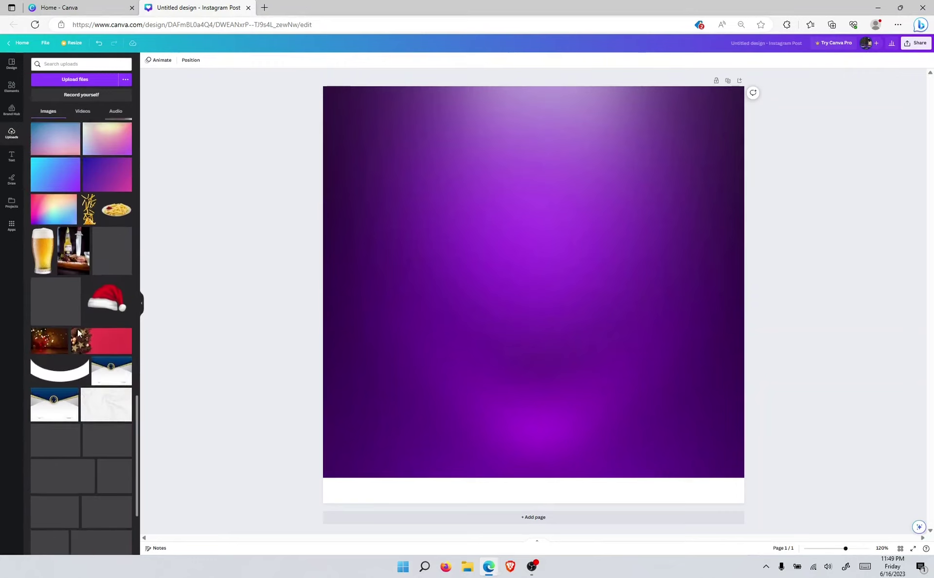
scroll(81, 359, "down", 3)
scroll(86, 352, "up", 10)
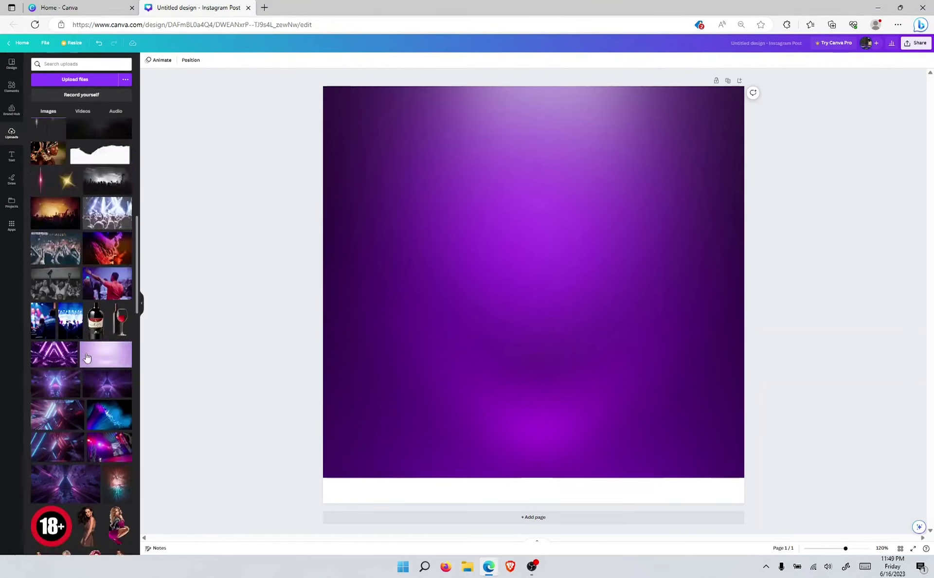
scroll(87, 357, "up", 4)
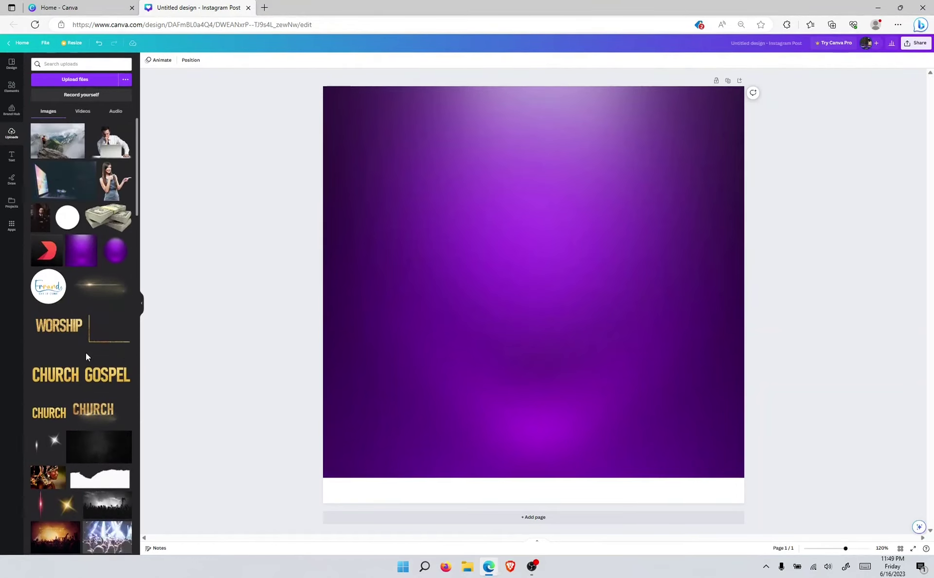
scroll(85, 352, "down", 15)
scroll(85, 352, "up", 4)
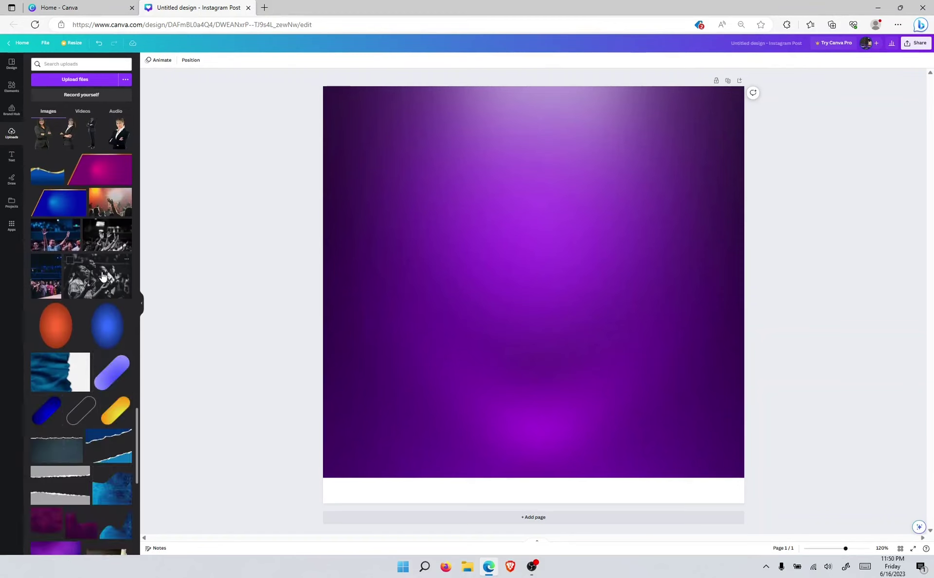
left_click(115, 208)
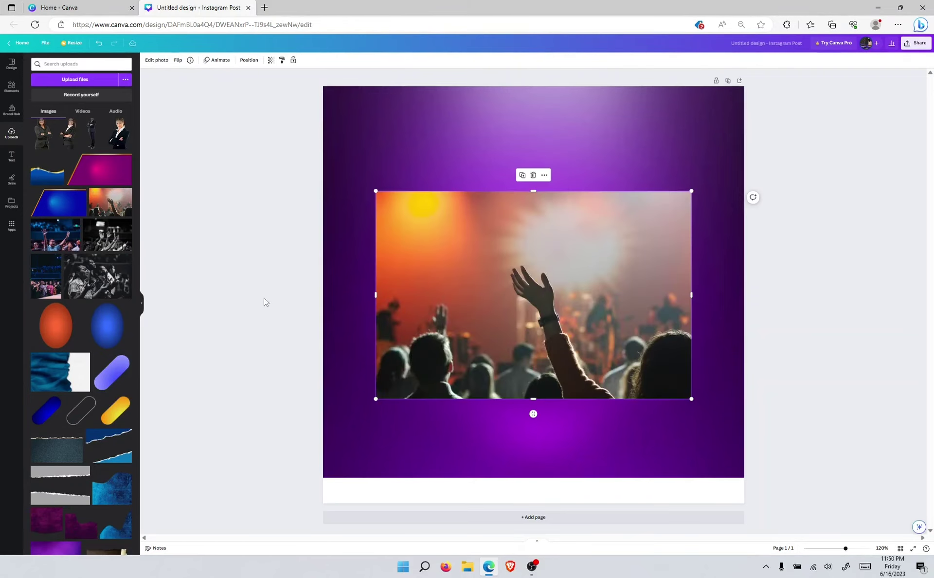
Step: Enlarge the concert photo to about 1665 × 1107 px and position it to cover the purple background
left_click(262, 302)
left_click_drag(489, 312, 427, 404)
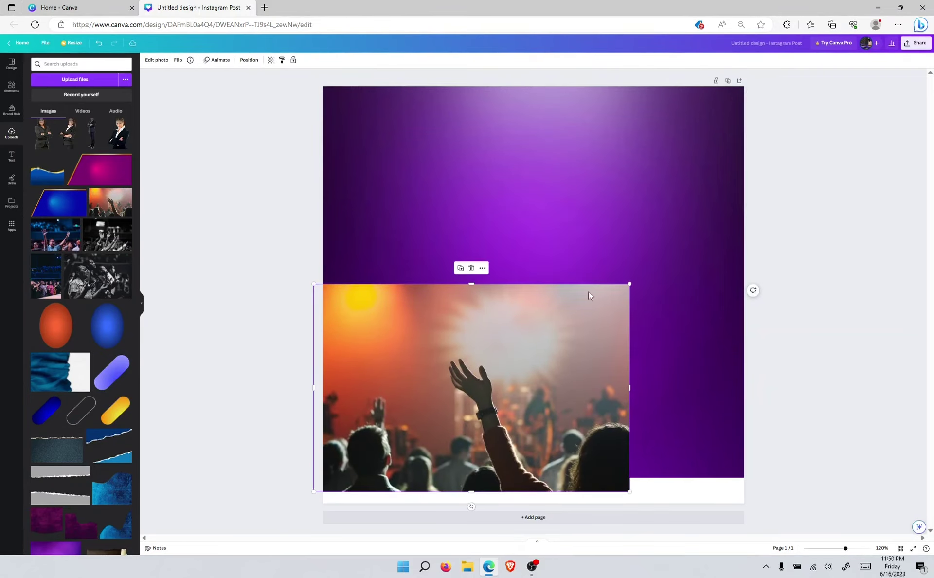
left_click_drag(630, 282, 811, 28)
left_click_drag(335, 141, 267, 67)
mouse_move(577, 249)
left_mouse_down()
mouse_move(551, 205)
mouse_move(567, 243)
left_mouse_up()
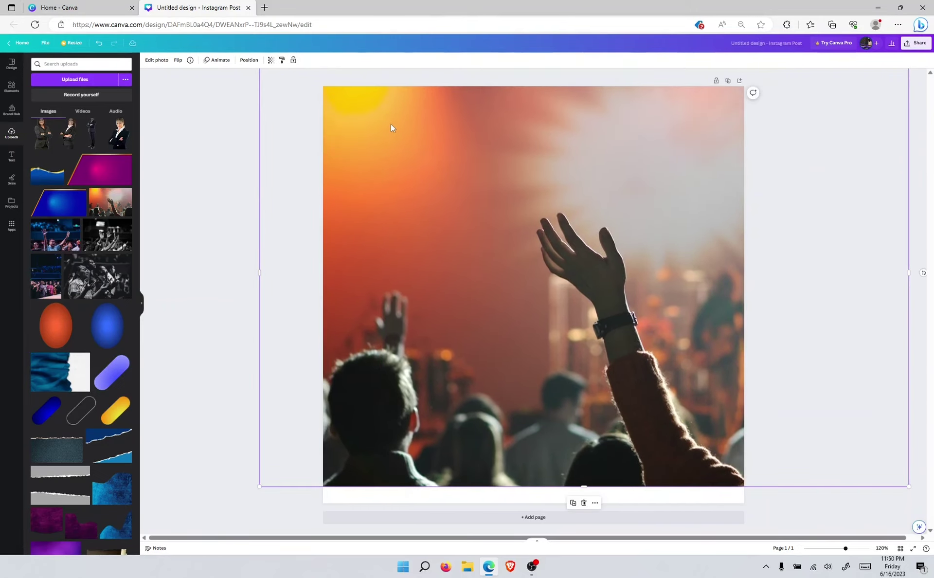
Step: Send the concert photo backward behind the white band and set its transparency to 10
left_click(248, 60)
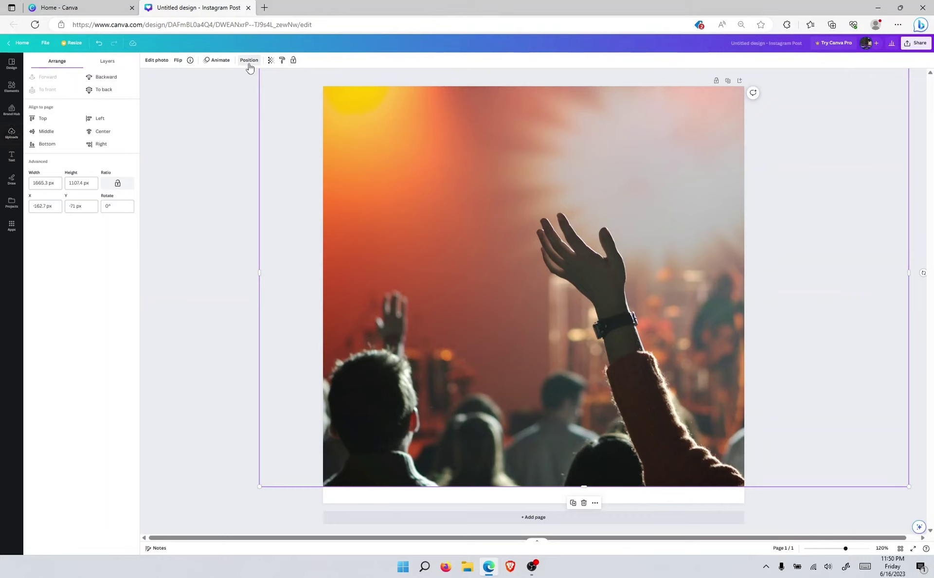
left_click(106, 78)
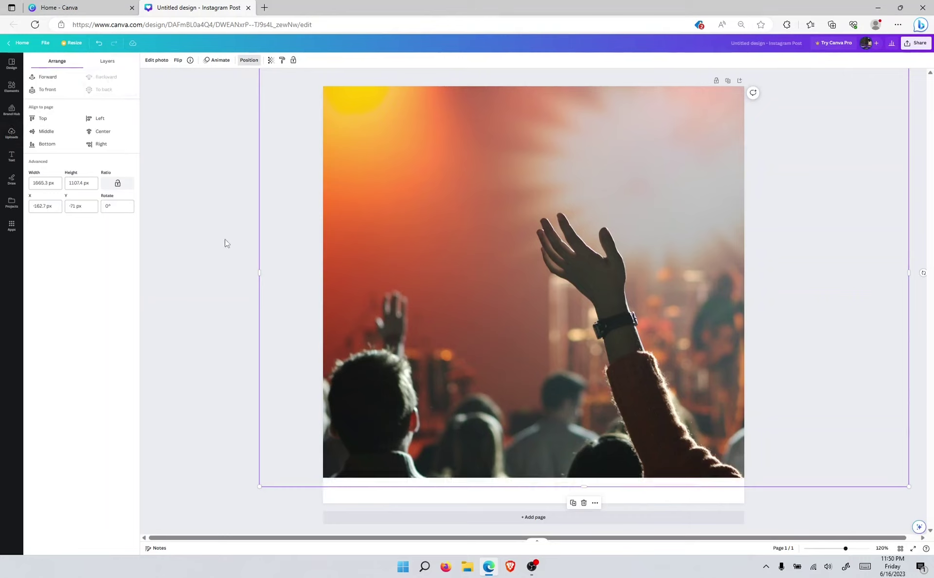
left_click(269, 62)
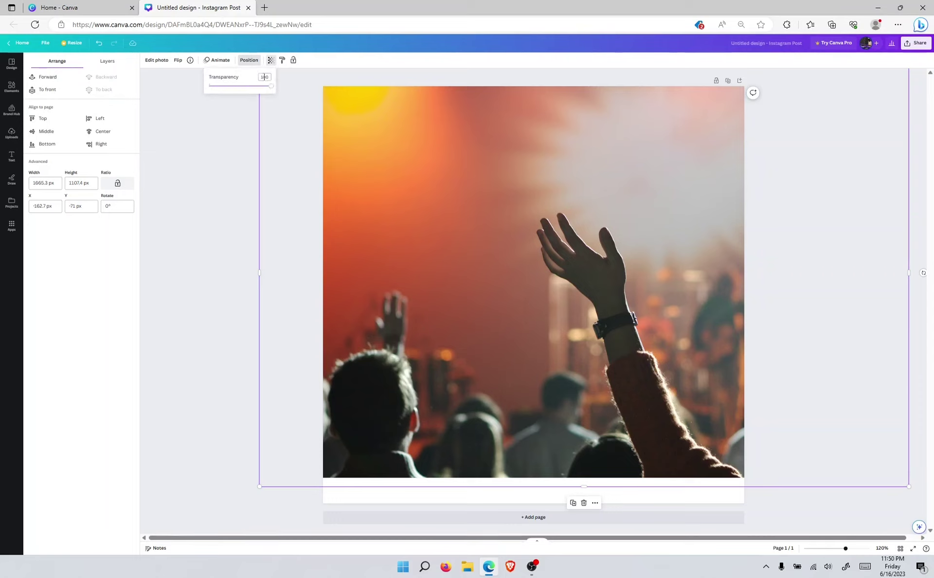
left_click_drag(271, 89, 215, 104)
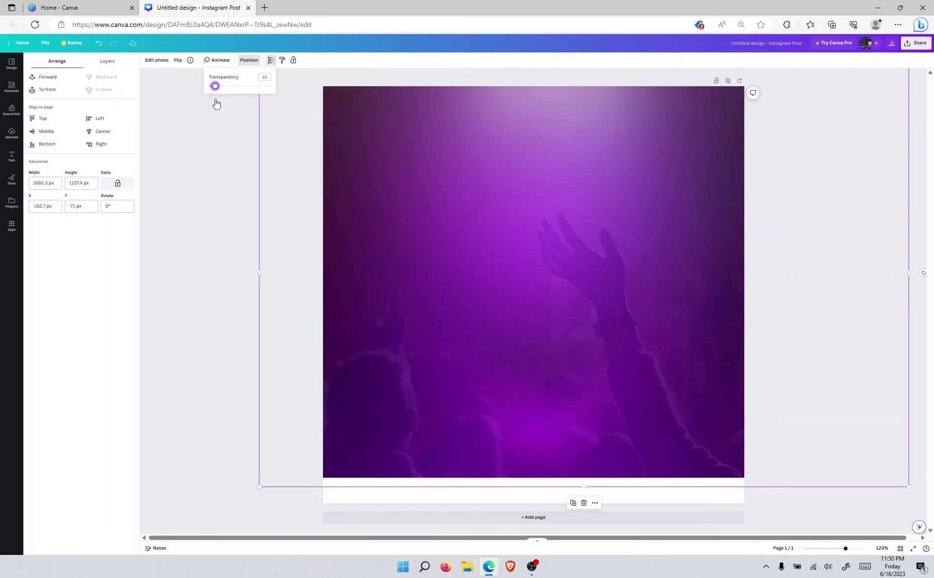
left_click(234, 154)
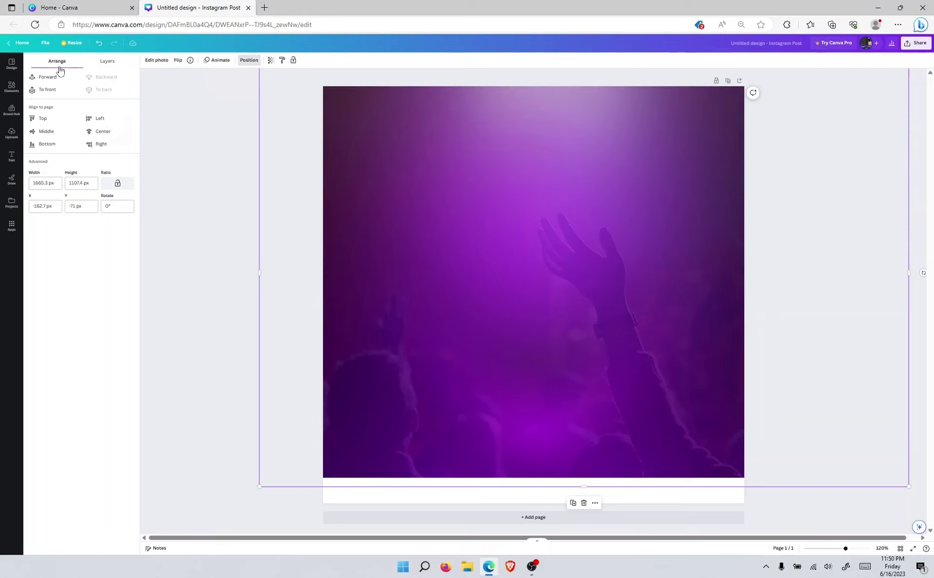
left_click(161, 68)
left_click(179, 113)
left_click(185, 120)
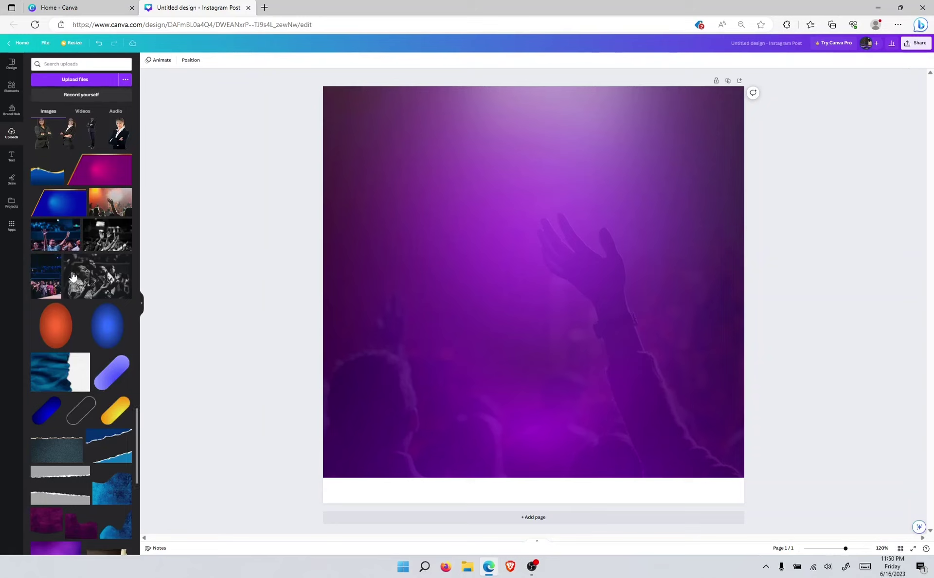
Step: Add a heading in the upper half of the page and replace its text with "WOR"
left_click(14, 156)
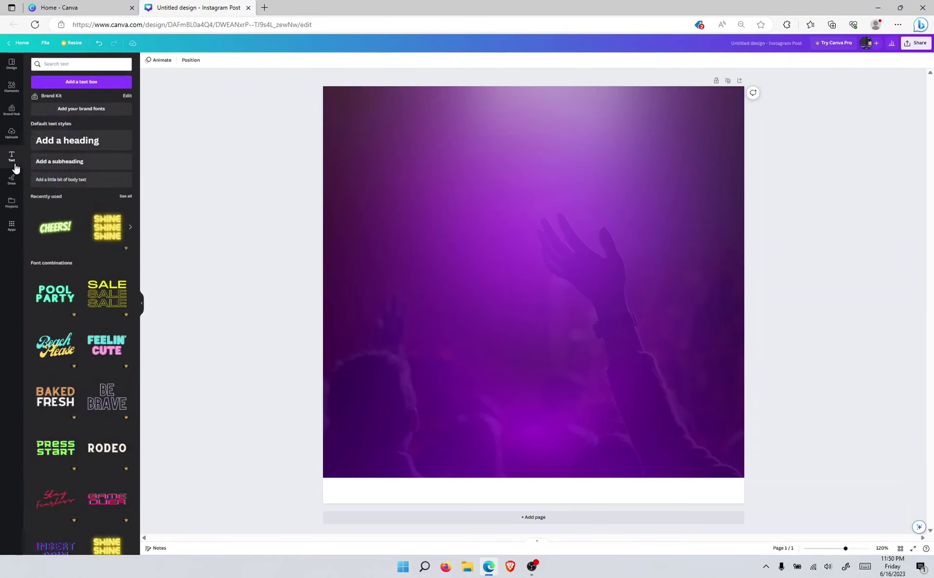
left_click(64, 142)
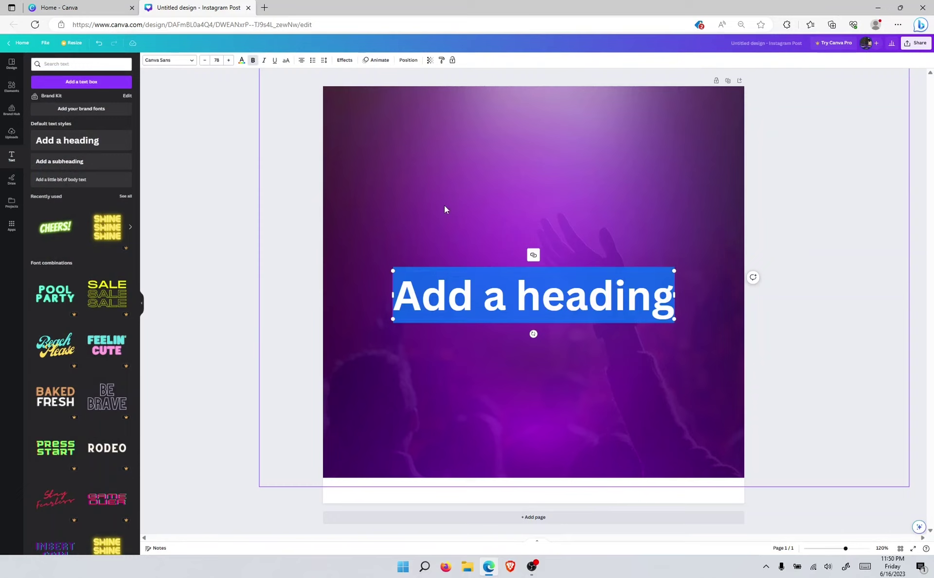
left_click(473, 388)
left_click_drag(503, 294, 511, 216)
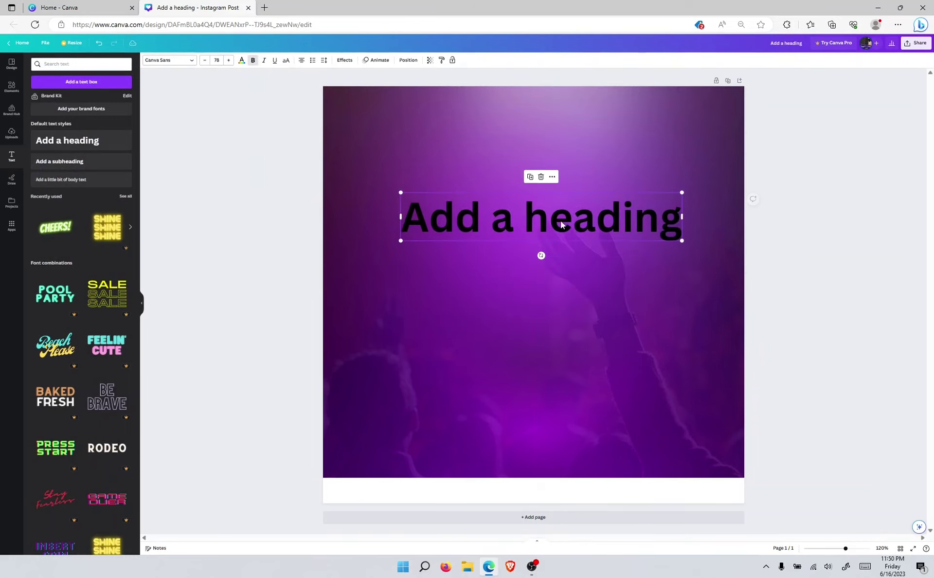
double_click(572, 222)
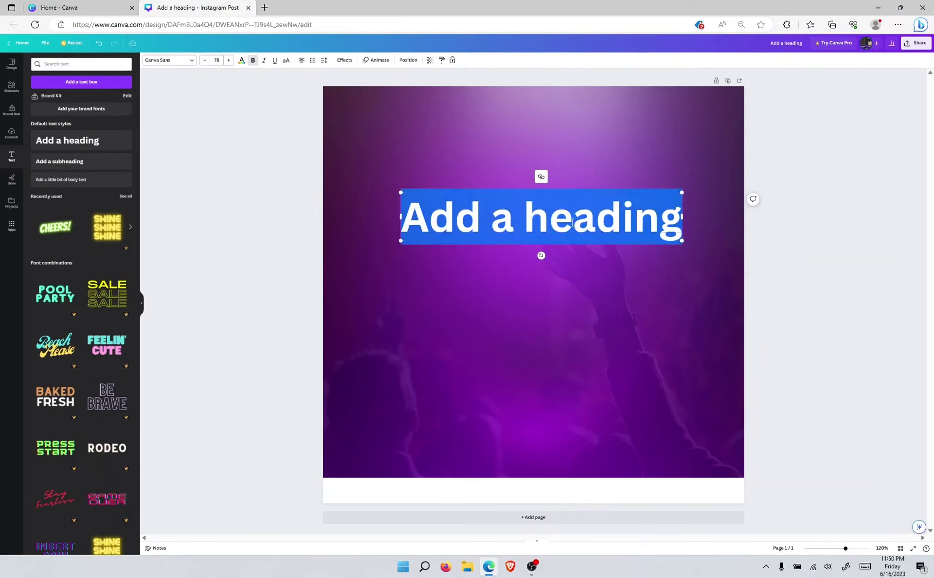
type("WOR")
left_click(573, 292)
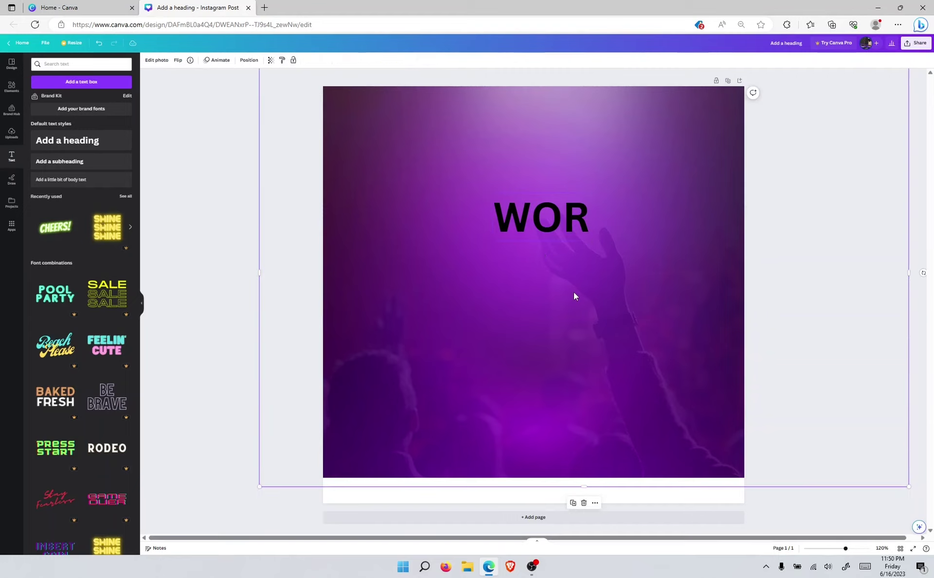
Step: Set the "WOR" heading in the Anton font and make it italic
left_click(542, 217)
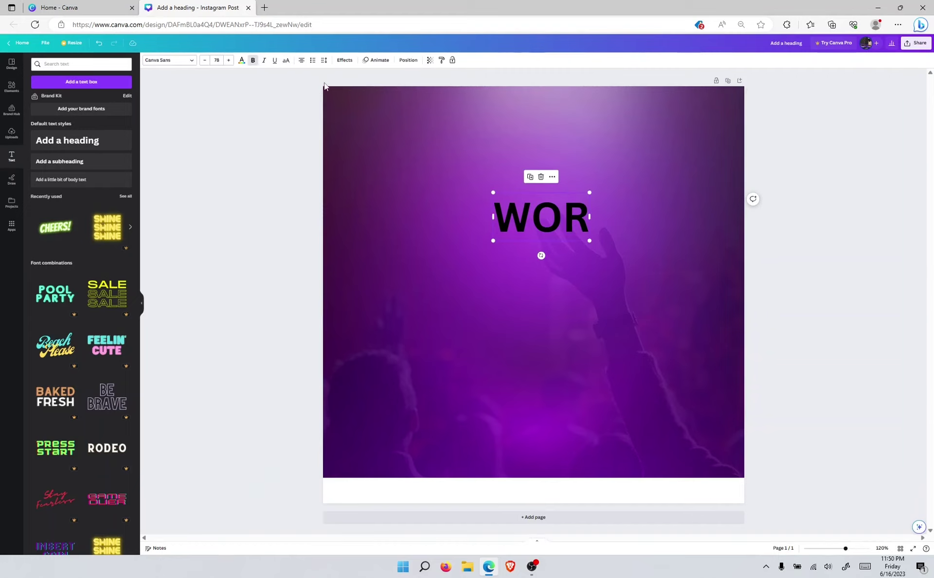
left_click(192, 63)
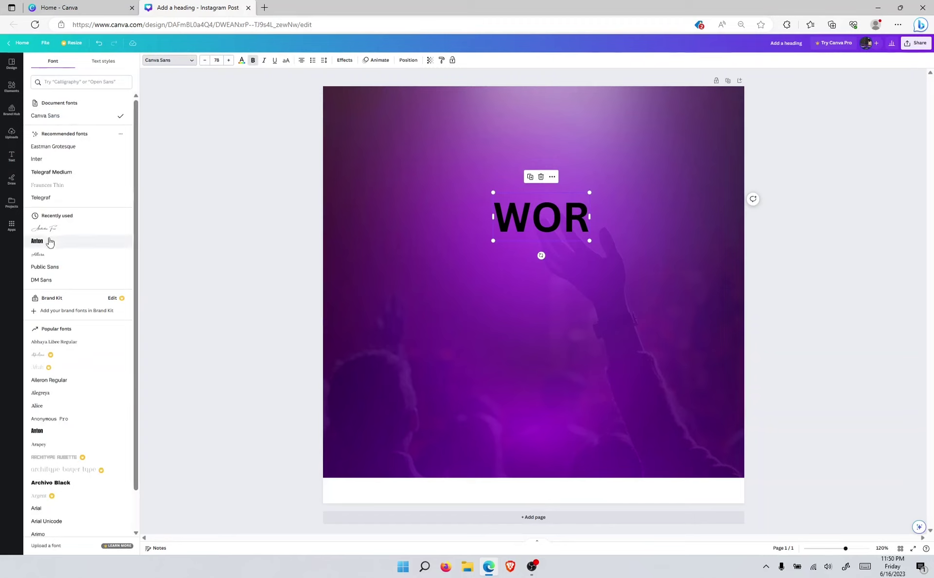
left_click(264, 61)
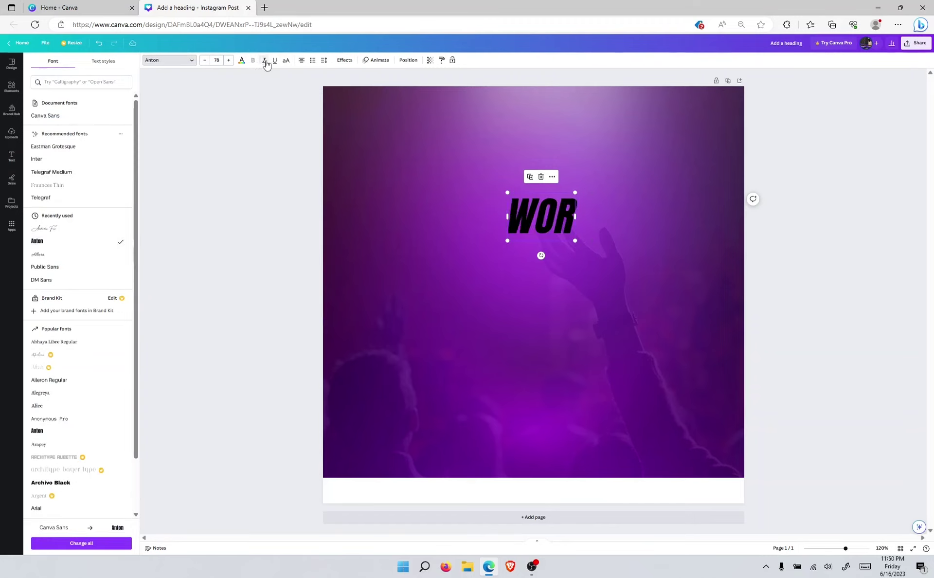
Step: Tilt the "WOR" heading slightly upward, enlarge it to font size 182 and place it right of centre in the upper half
left_click(537, 249)
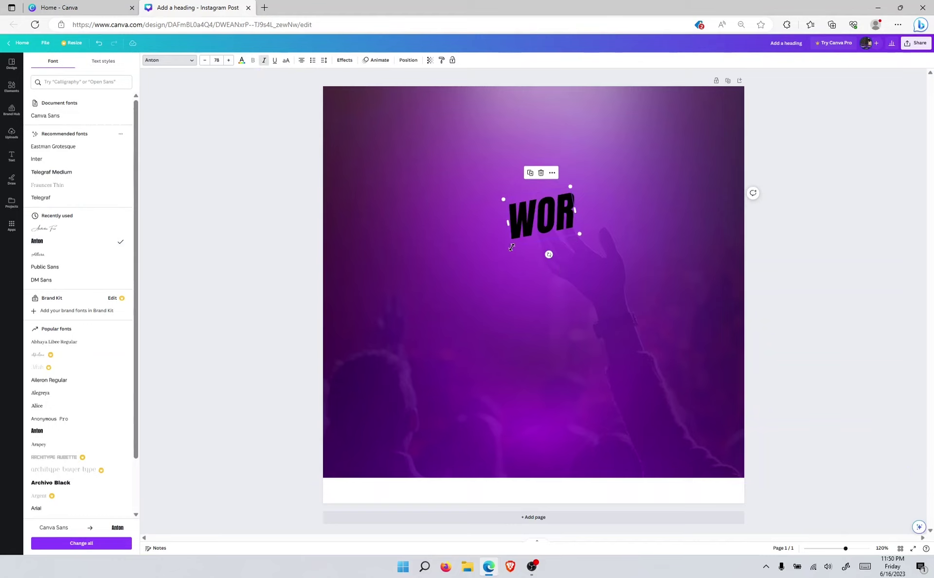
left_click_drag(510, 244, 455, 428)
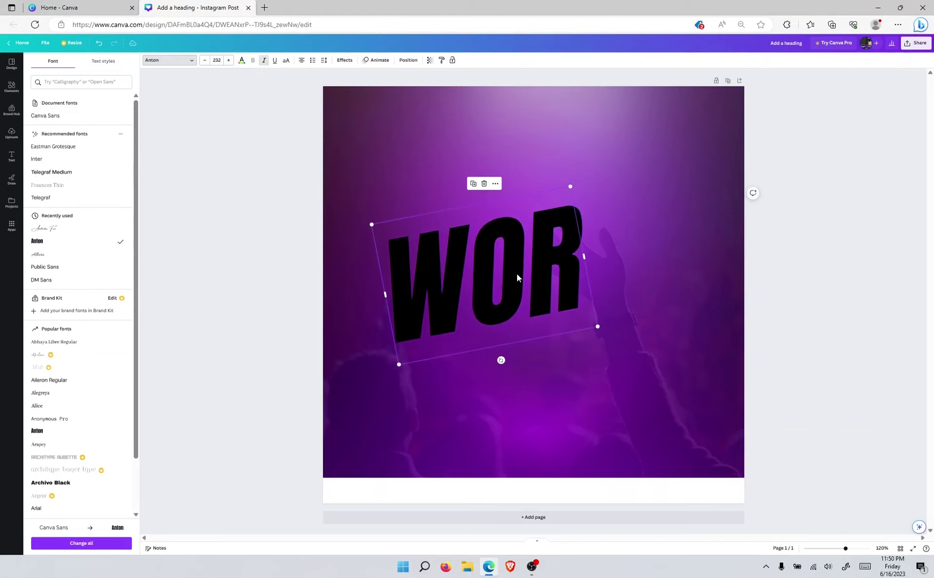
left_click_drag(517, 285, 597, 246)
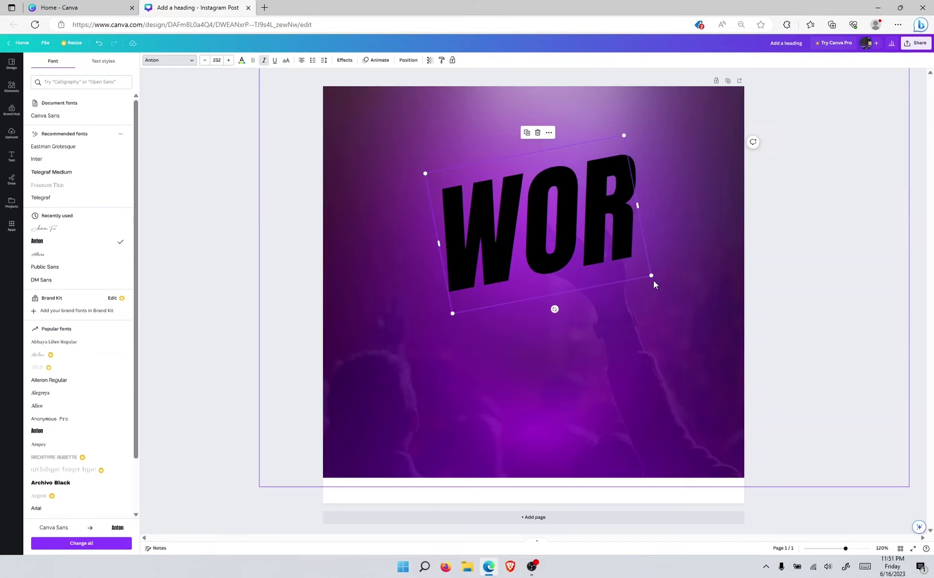
left_click_drag(651, 275, 606, 255)
left_click_drag(574, 221, 612, 231)
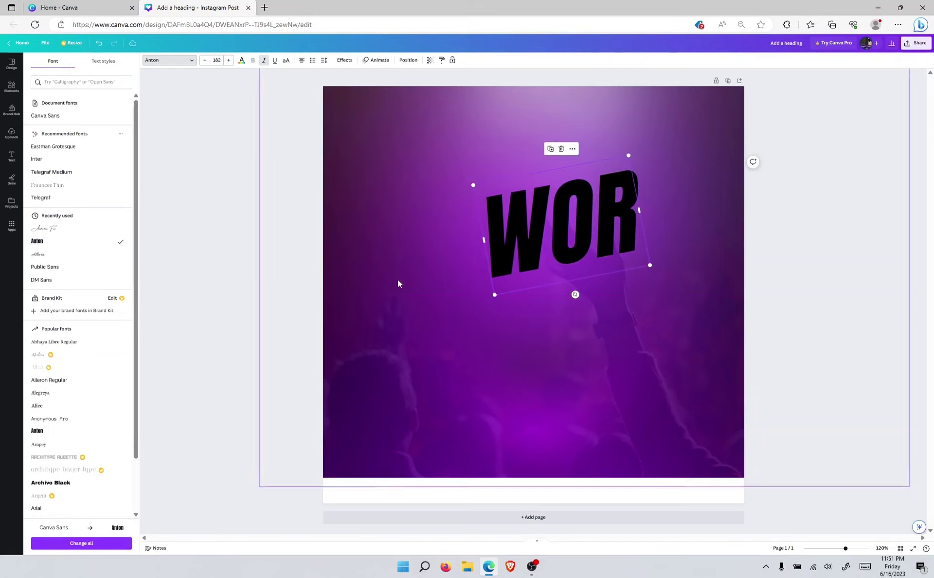
Step: Change the "WOR" heading's text colour to white
left_click(241, 60)
left_click(125, 244)
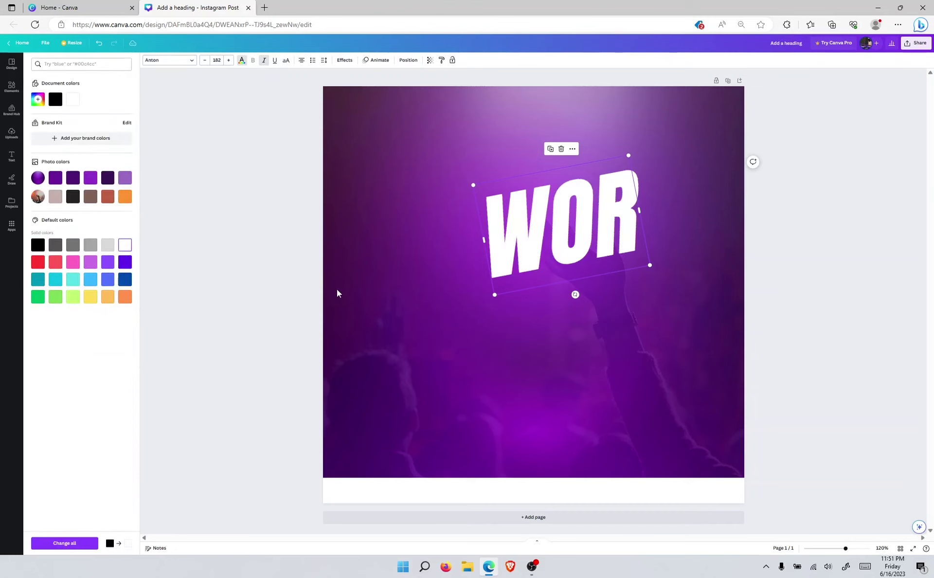
left_click(452, 269)
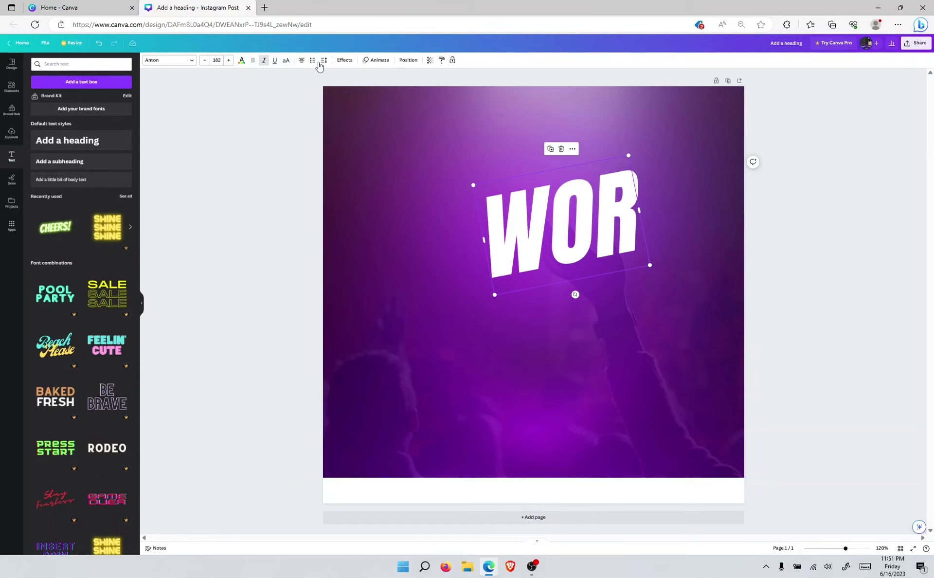
Step: Apply a Shadow effect to the "WOR" heading in black, with blur 48 and transparency 53
left_click(356, 60)
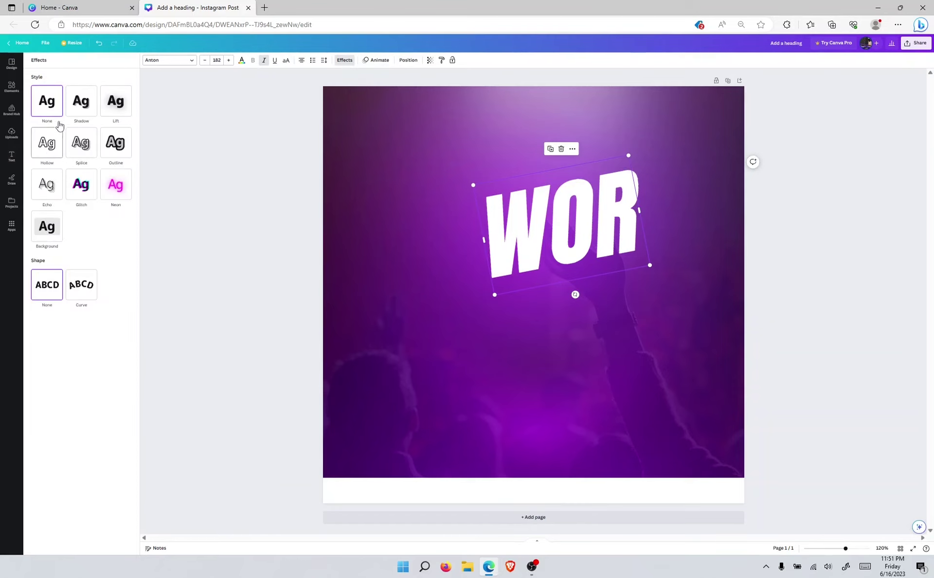
left_click(81, 100)
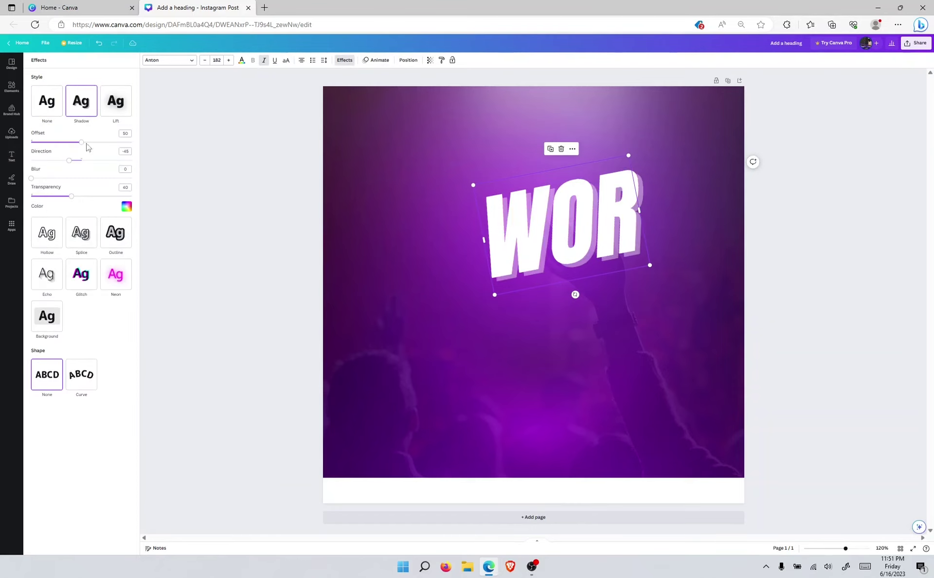
left_click(126, 207)
left_click(58, 240)
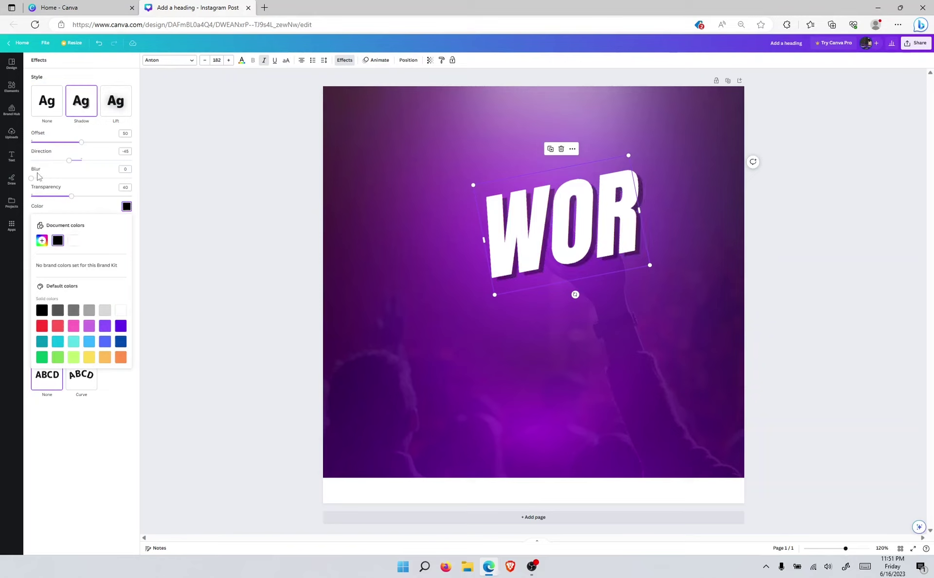
left_click_drag(34, 182, 65, 182)
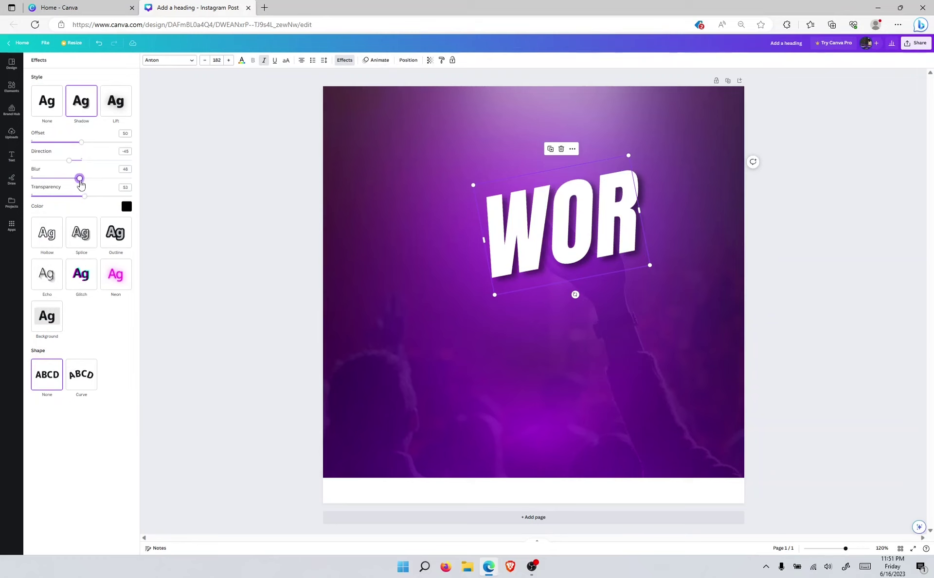
key("Escape")
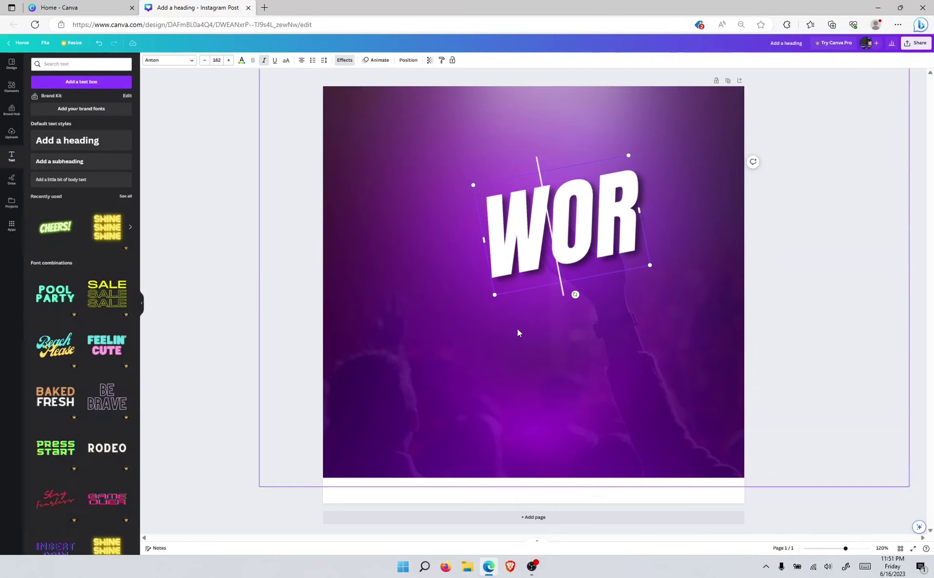
Step: Duplicate the "WOR" heading, place the copy directly below the original and replace its text with "SHIP"
left_click(517, 328)
left_click(515, 242)
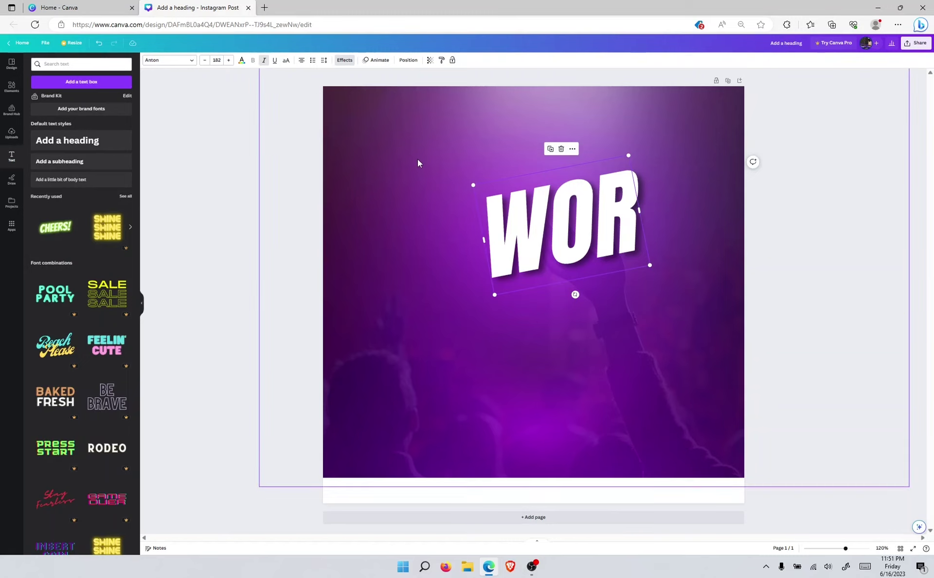
key("ctrl+d")
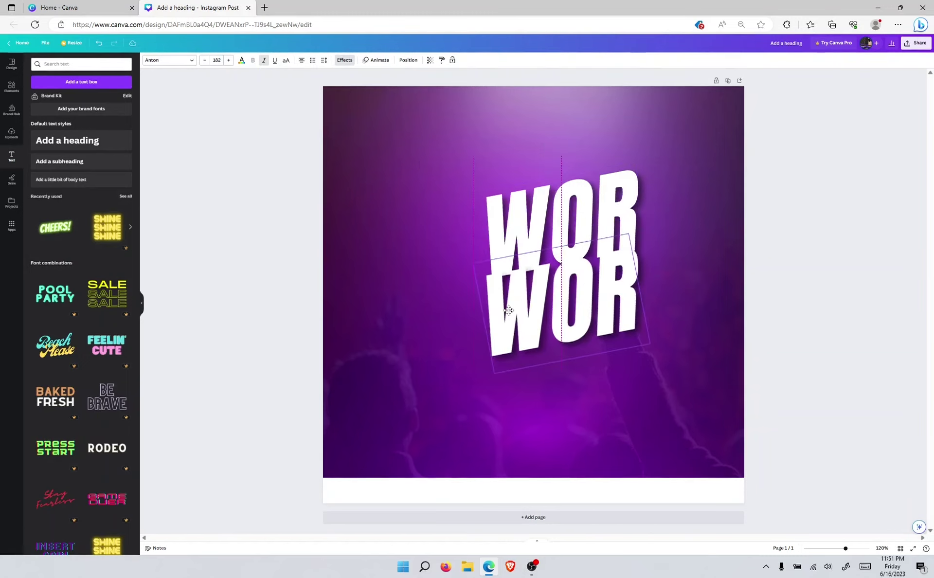
left_click_drag(513, 332, 520, 331)
double_click(556, 341)
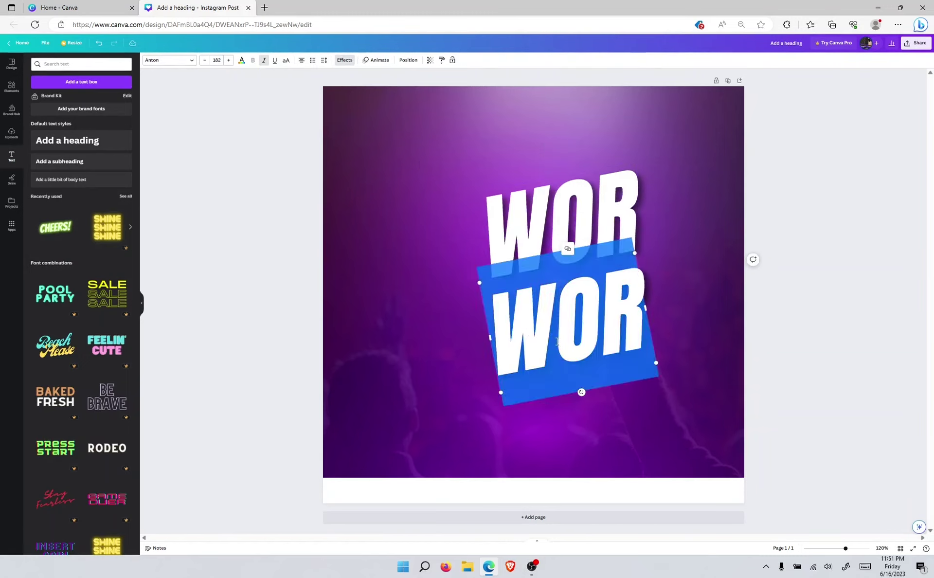
type("SHIP")
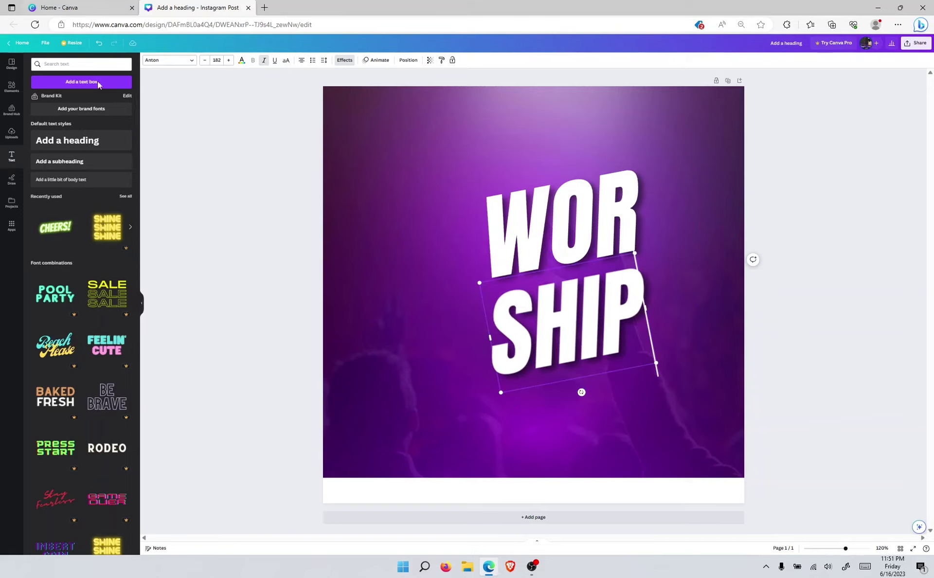
Step: Move "SHIP" up so it slightly overlaps the base of "WOR", and bring "WOR" in front of it
left_click(339, 342)
left_click_drag(572, 345, 567, 326)
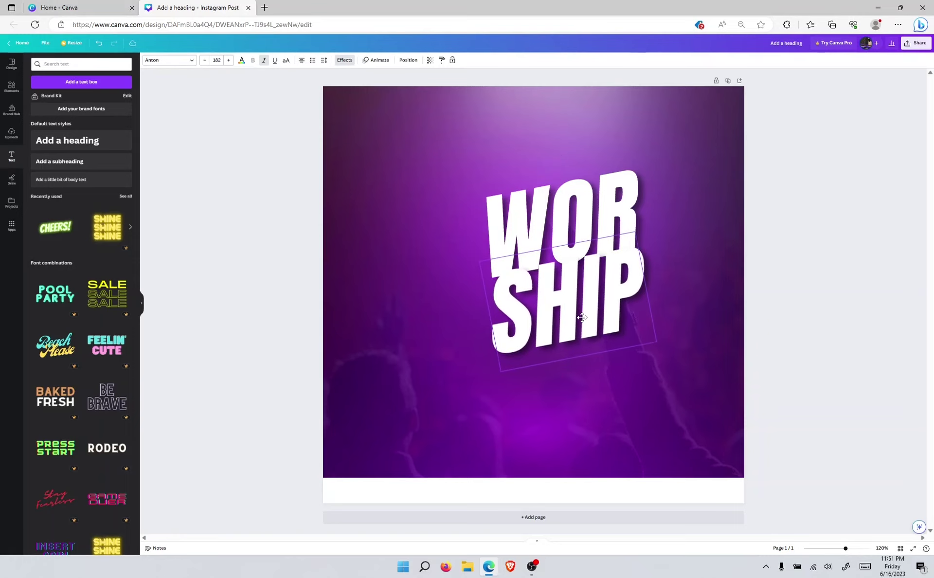
key("Delete")
left_click(570, 191)
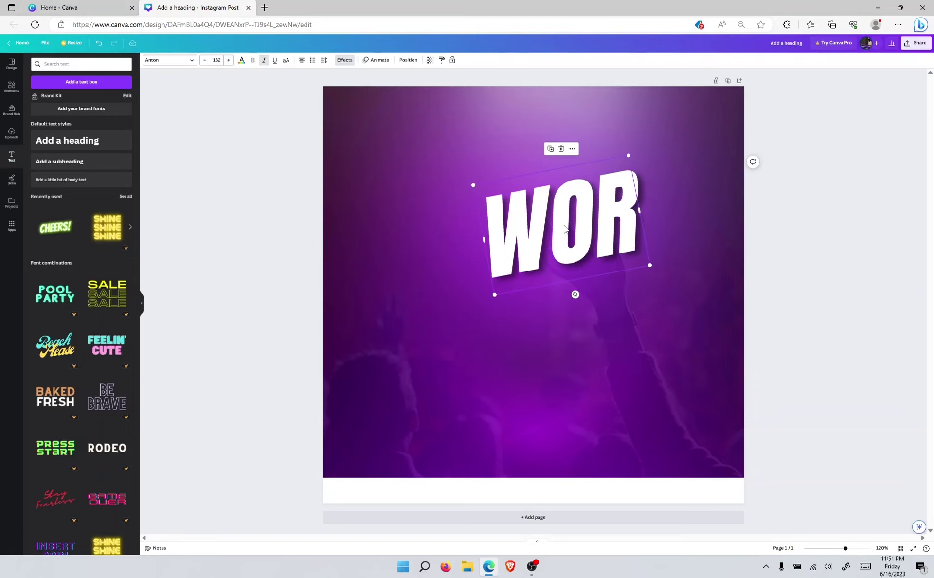
key("ctrl+z")
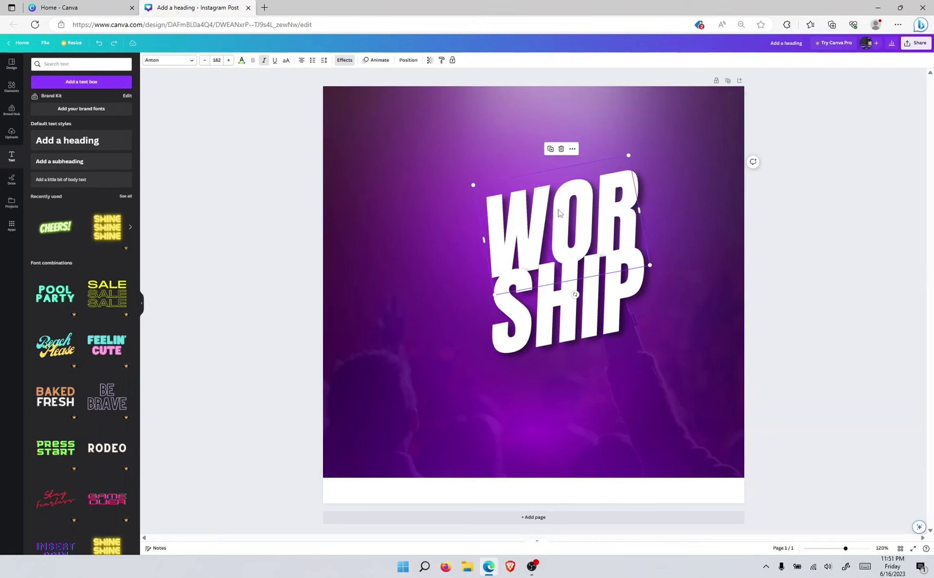
key("ctrl+bracketright")
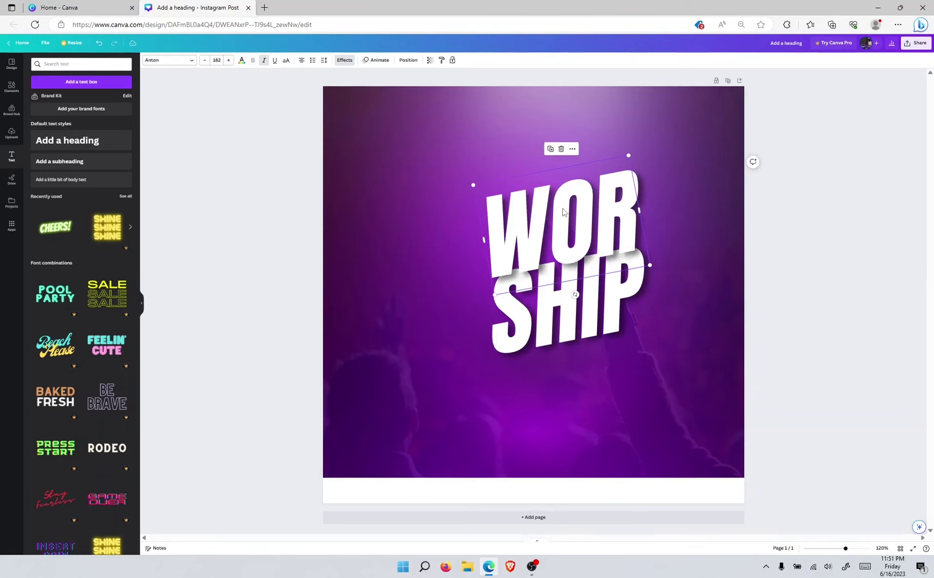
Step: Change the "SHIP" text colour to the default solid yellow
left_click(596, 275)
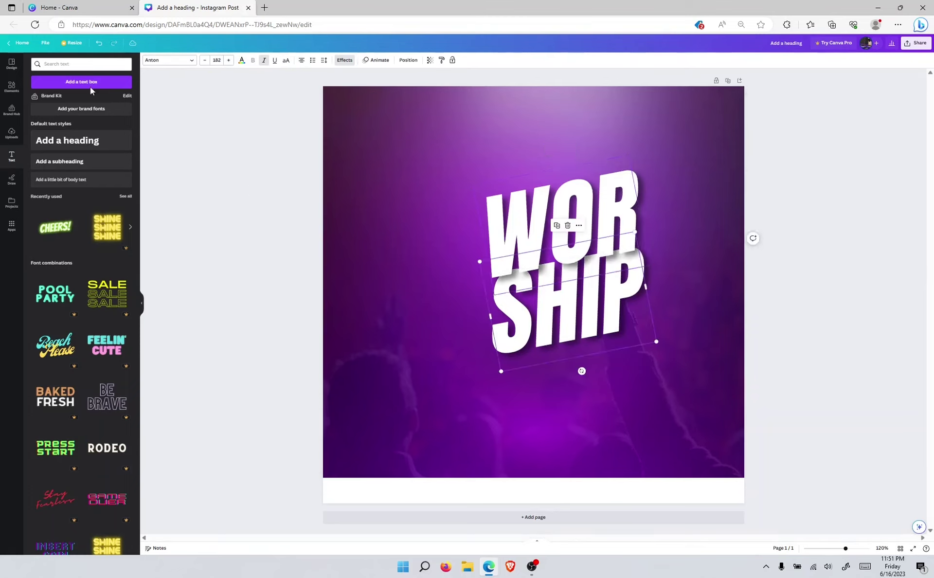
left_click(241, 60)
left_click(125, 196)
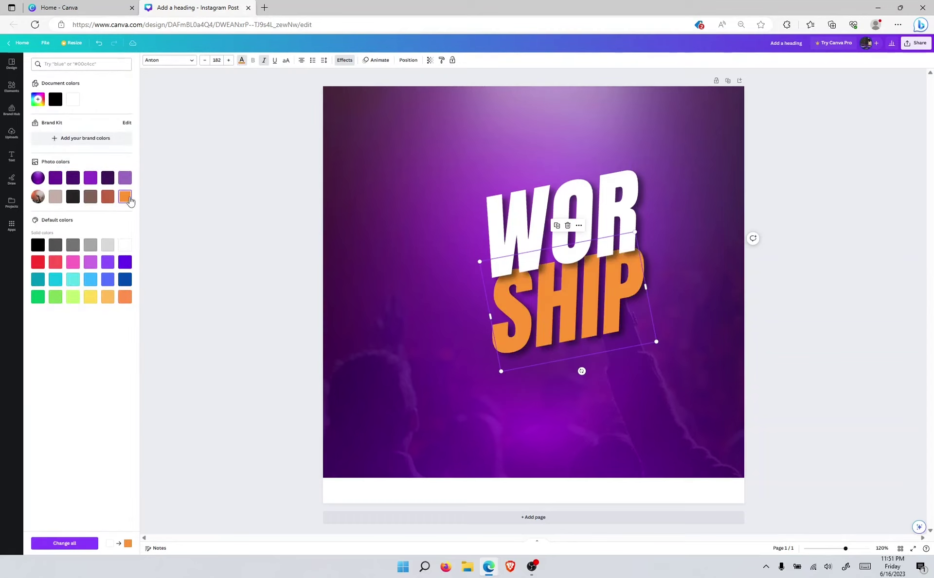
left_click(108, 299)
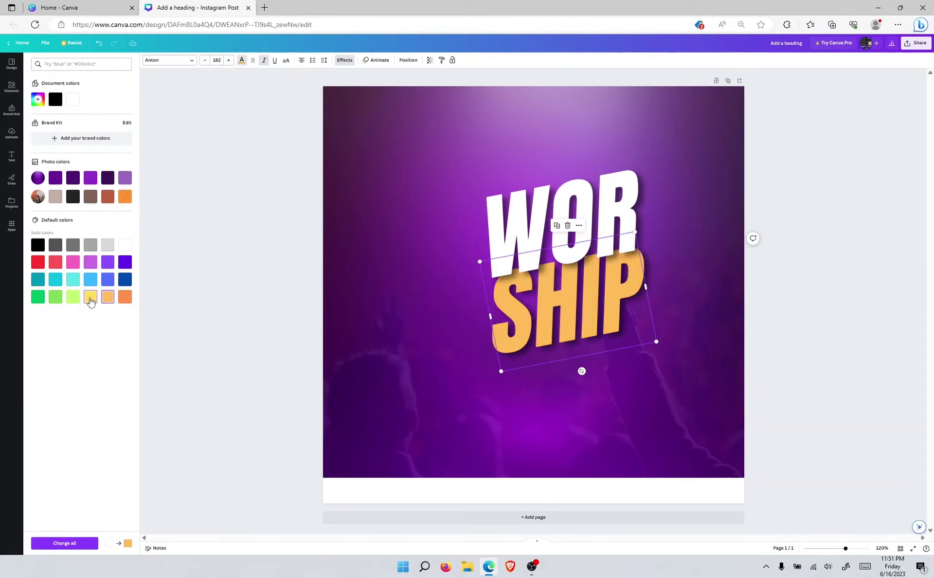
left_click(91, 301)
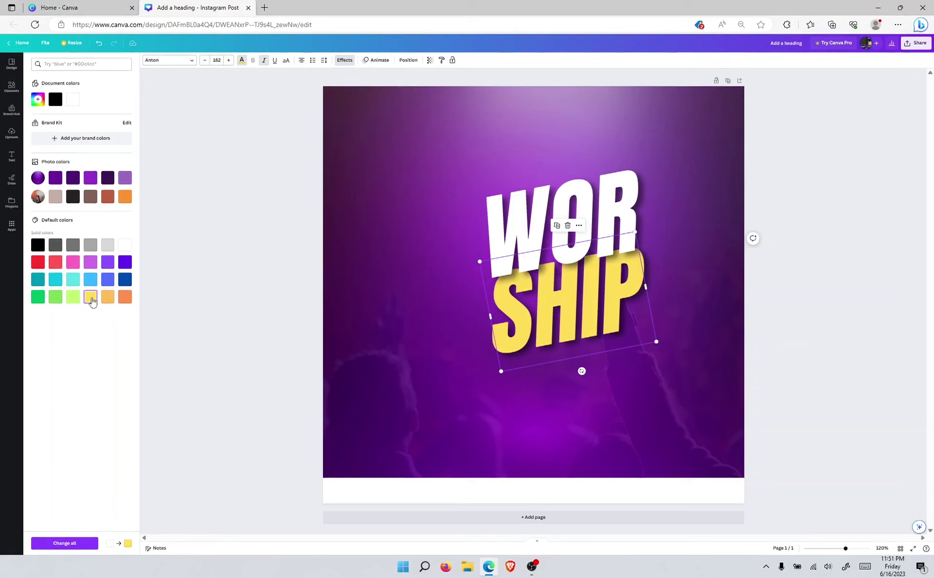
Step: Shift "SHIP" slightly sideways so it lines up with "WOR" above it
left_click(425, 295)
left_click(573, 309)
left_click_drag(573, 308, 569, 309)
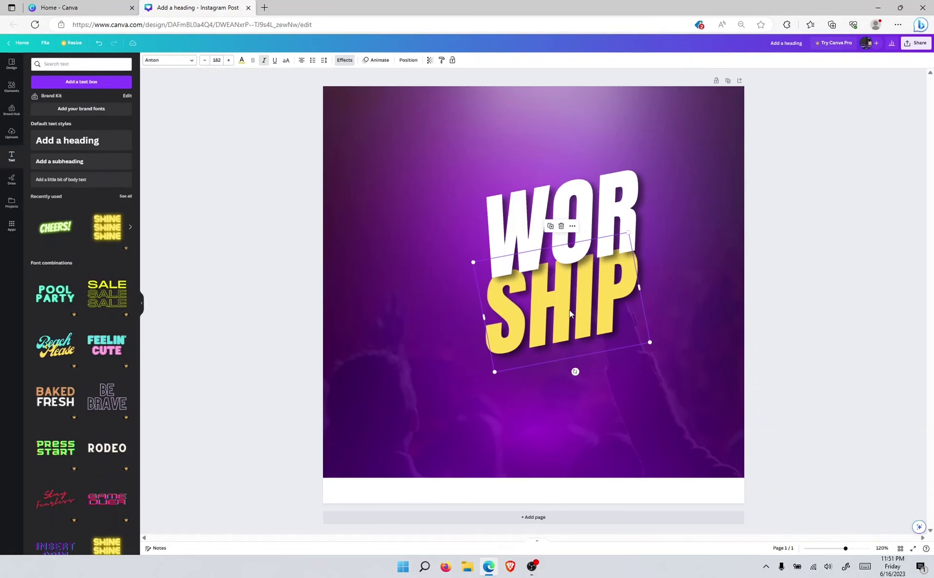
Step: Add a subheading below "SHIP" and replace its text with "Experience"
left_click(114, 170)
left_click(430, 417)
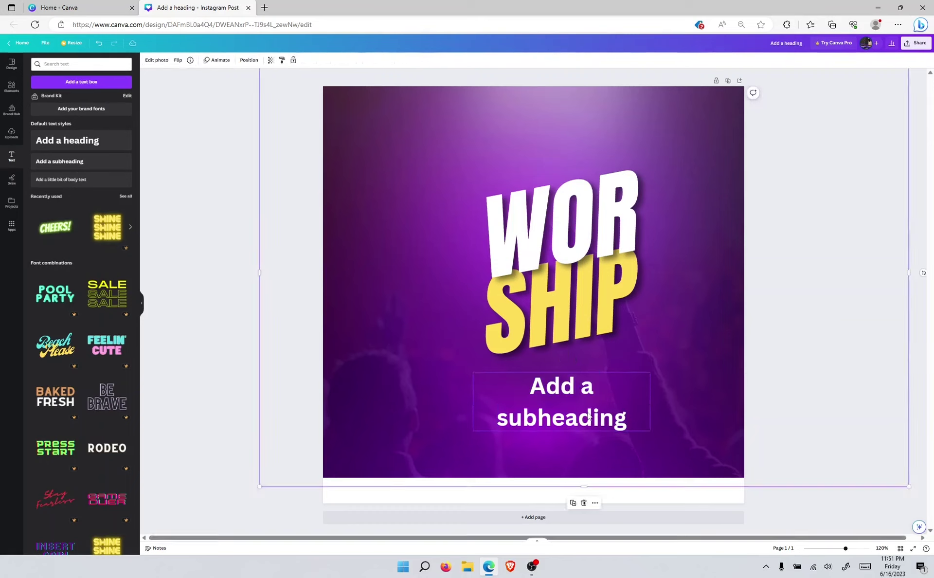
left_click(589, 416)
left_click(588, 417)
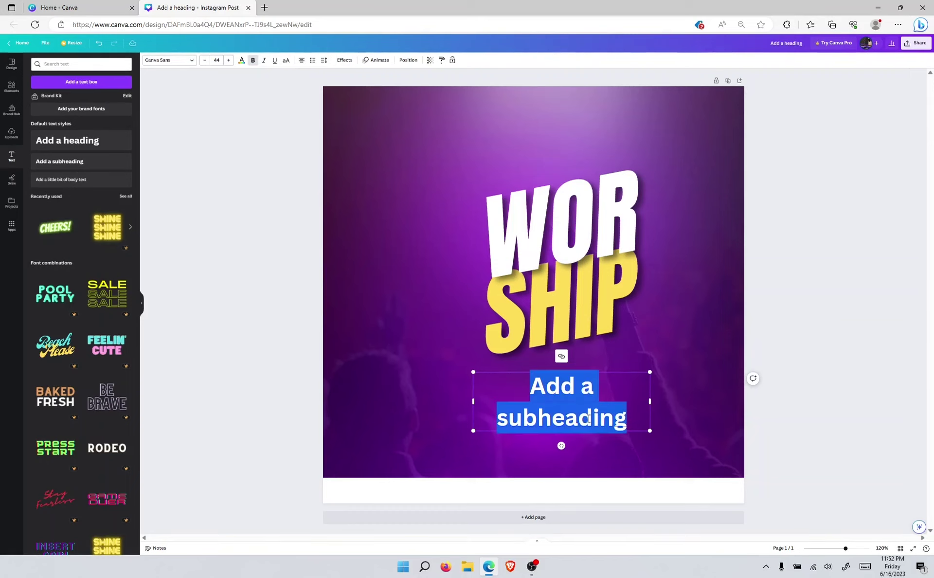
type("Concer")
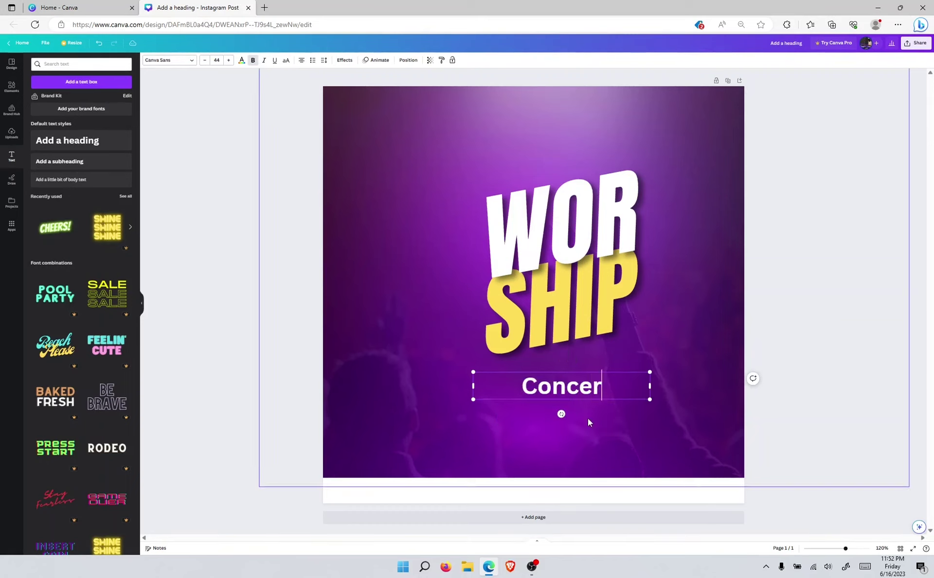
key("BackSpace")
key("BackSpace")
key("BackSpace")
key("BackSpace")
key("BackSpace")
key("BackSpace")
type("Exp")
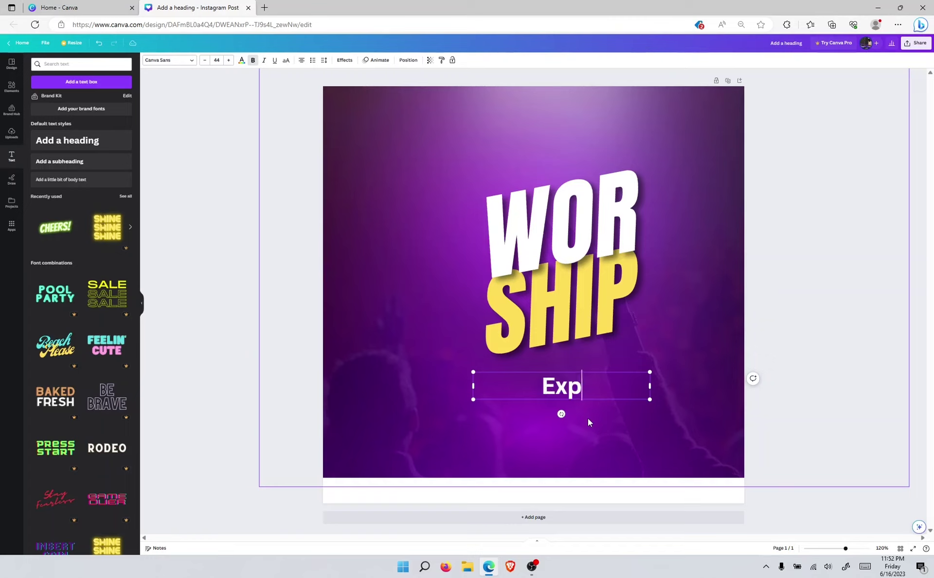
type("erience")
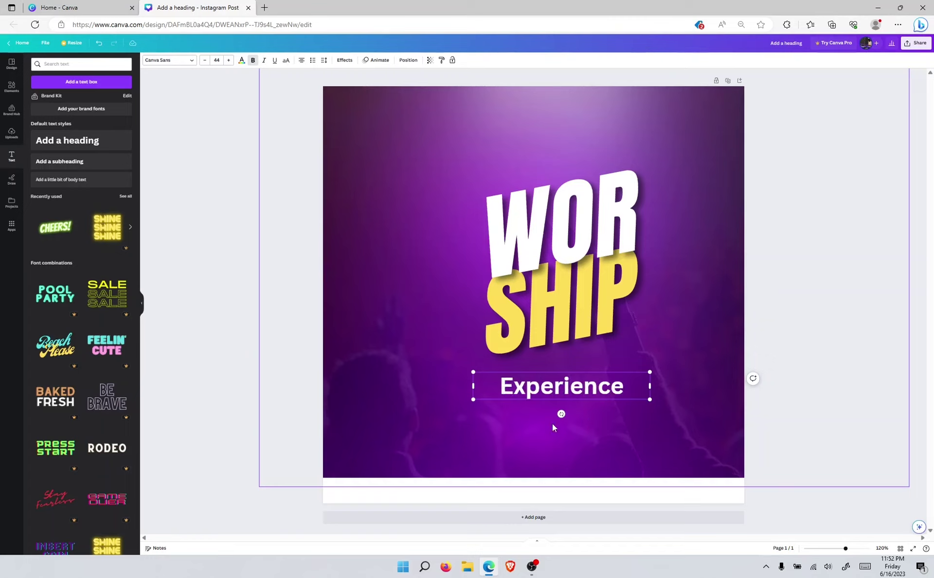
Step: Set the "Experience" subheading in the Amsterdam Four font and make it italic
left_click(497, 386)
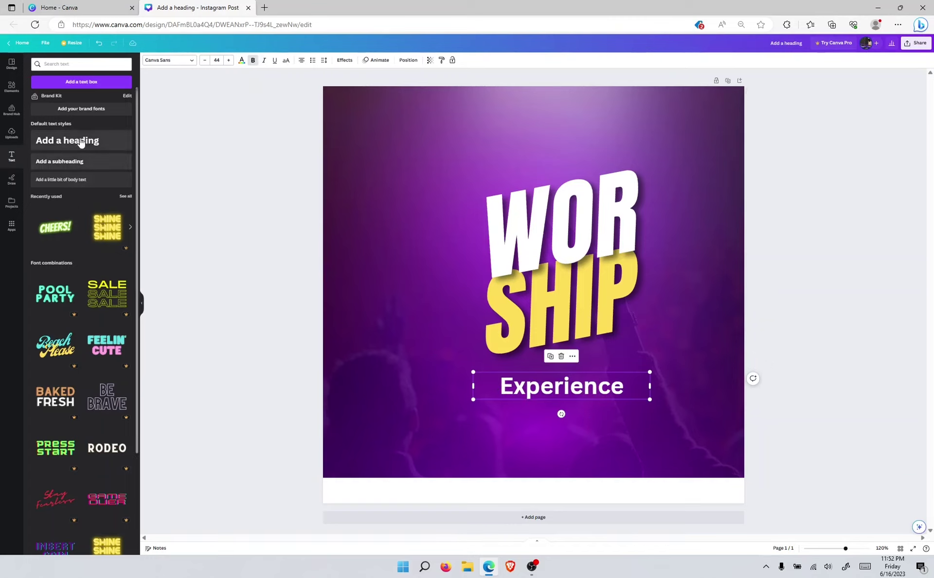
left_click(195, 64)
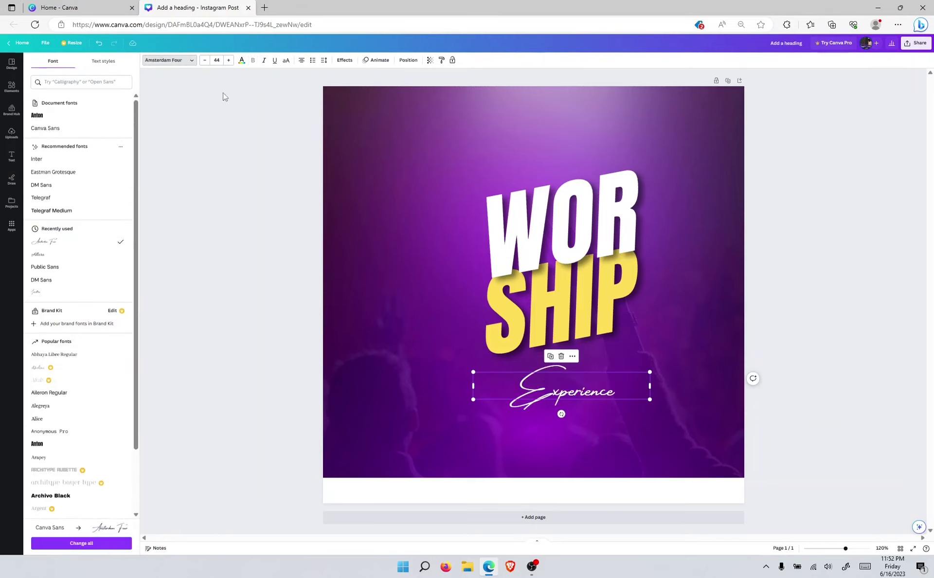
left_click(263, 62)
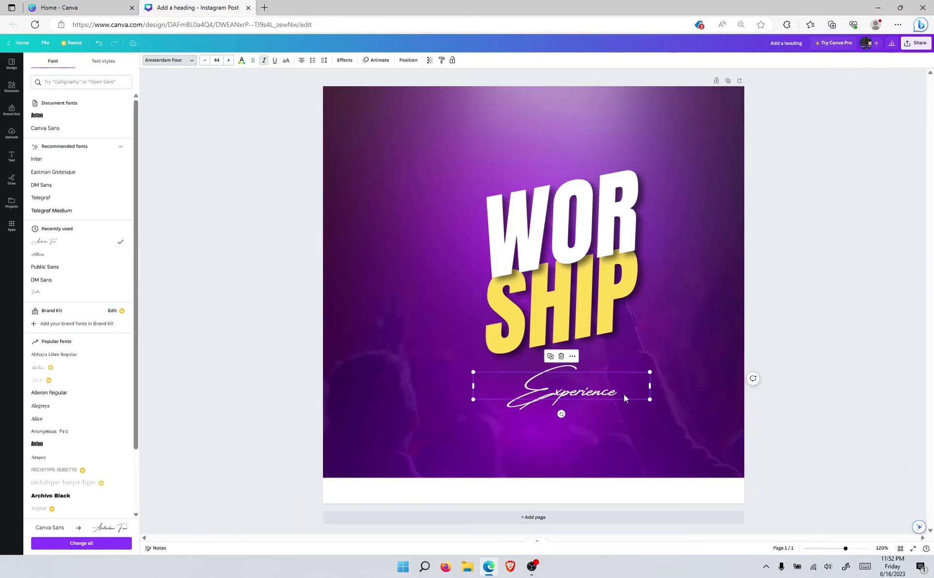
Step: Narrow the "Experience" text box, tilt it to match the heading, and enlarge it to font size 66.8 across the lower edge of "SHIP"
left_click_drag(652, 388, 609, 387)
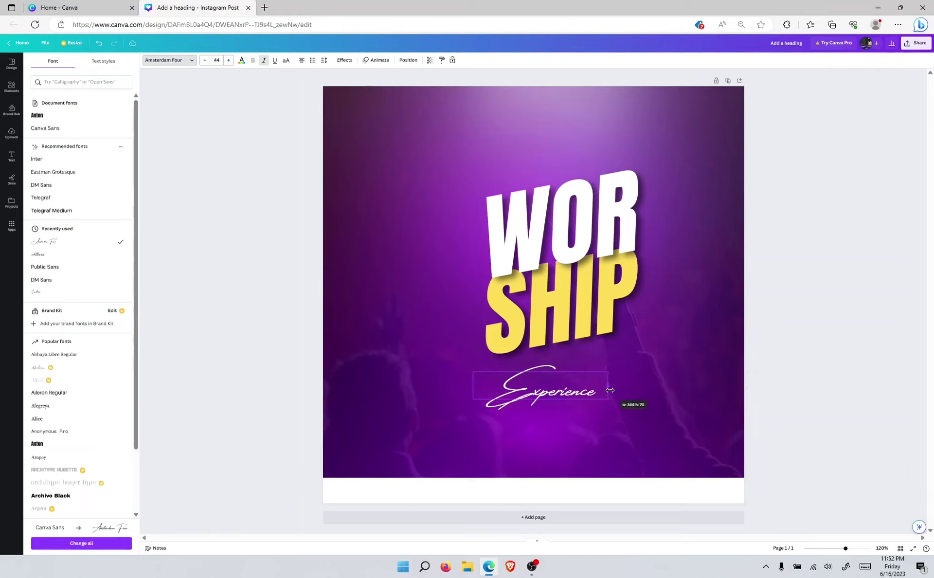
left_click_drag(536, 413, 582, 344)
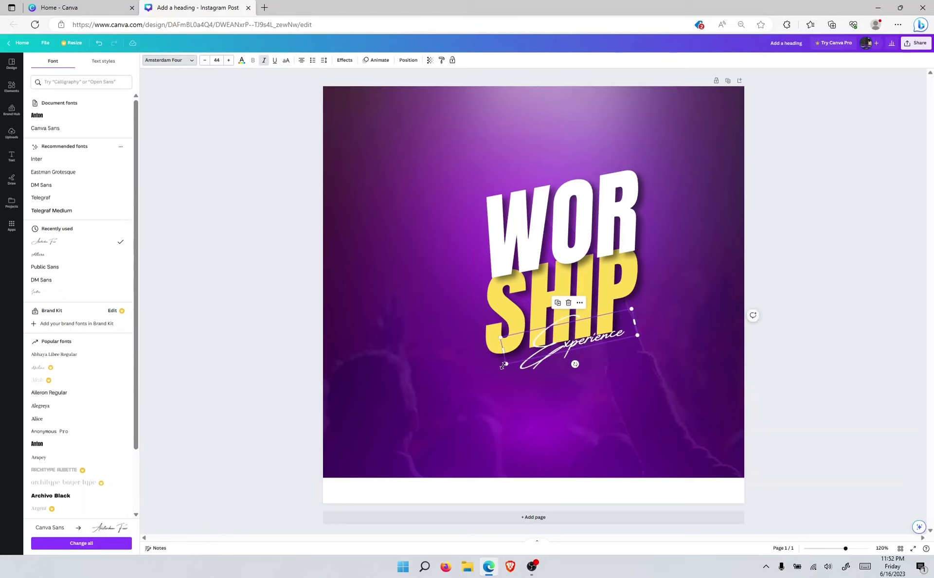
left_click_drag(503, 367, 460, 435)
left_click_drag(549, 360, 574, 352)
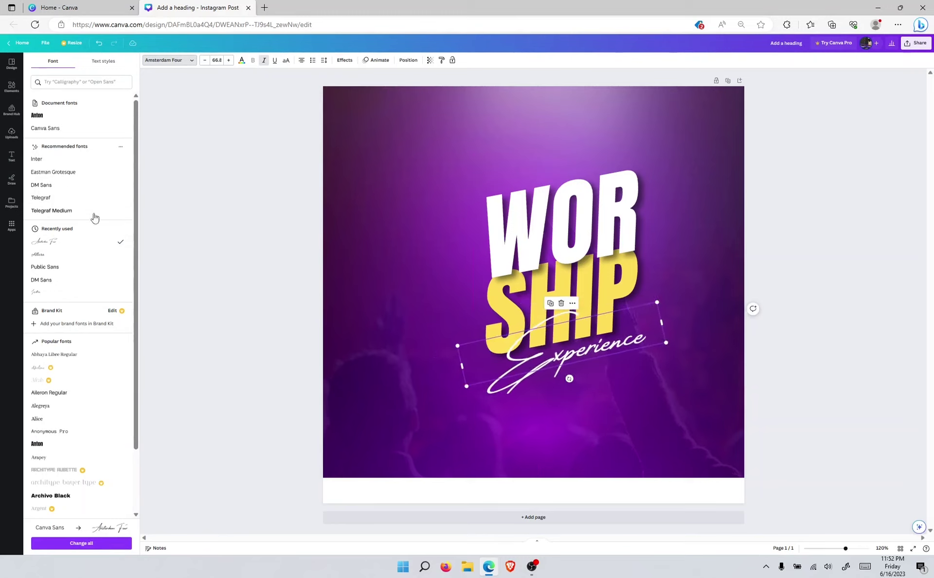
Step: Add a line of body text reading "WITH PST" plus the pastor's full name, and place it below "Experience", shifted towards the page's right side
left_click(11, 156)
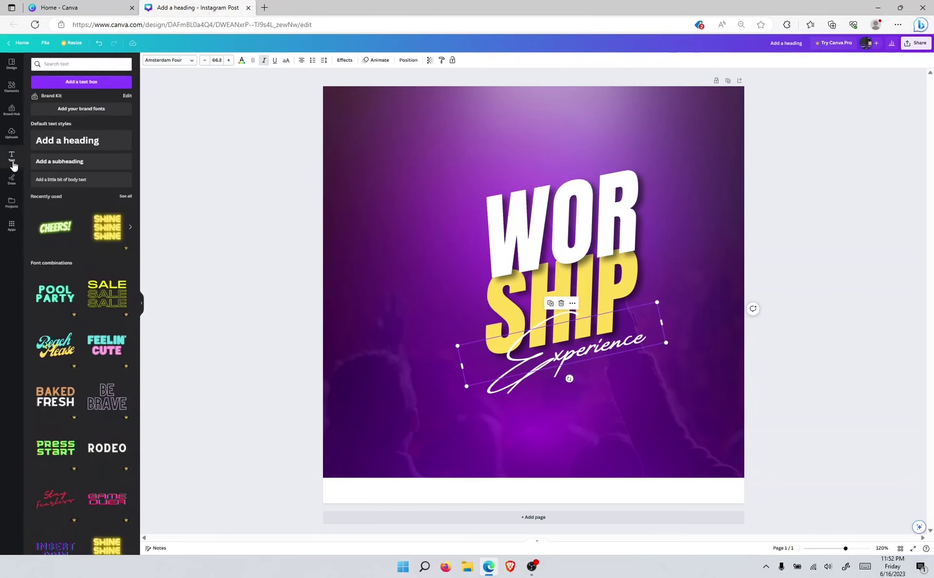
left_click(58, 180)
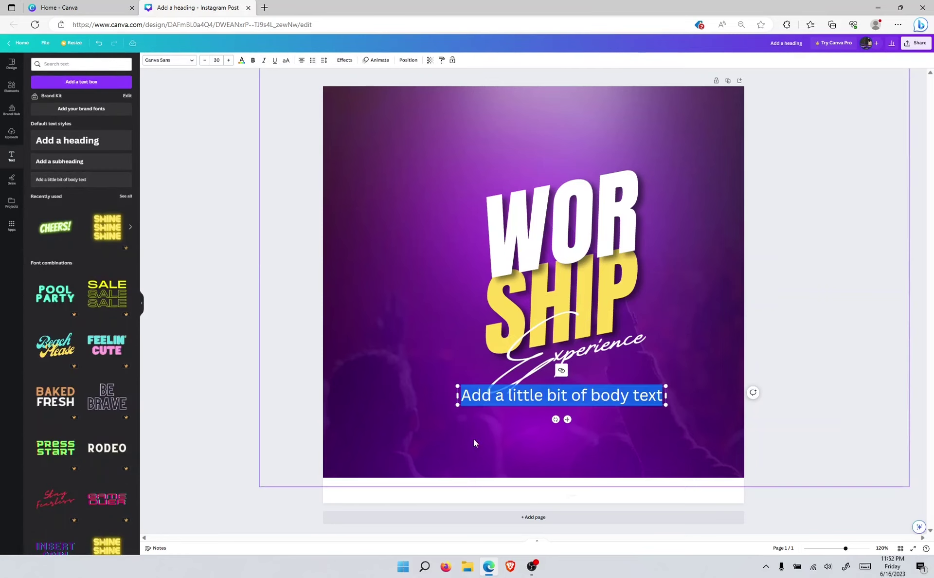
left_click(544, 393)
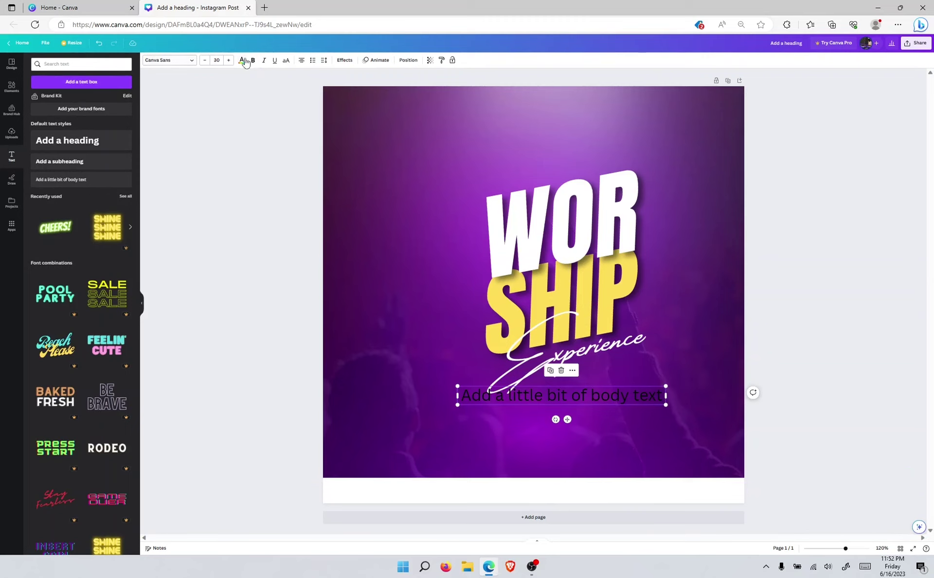
left_click(572, 398)
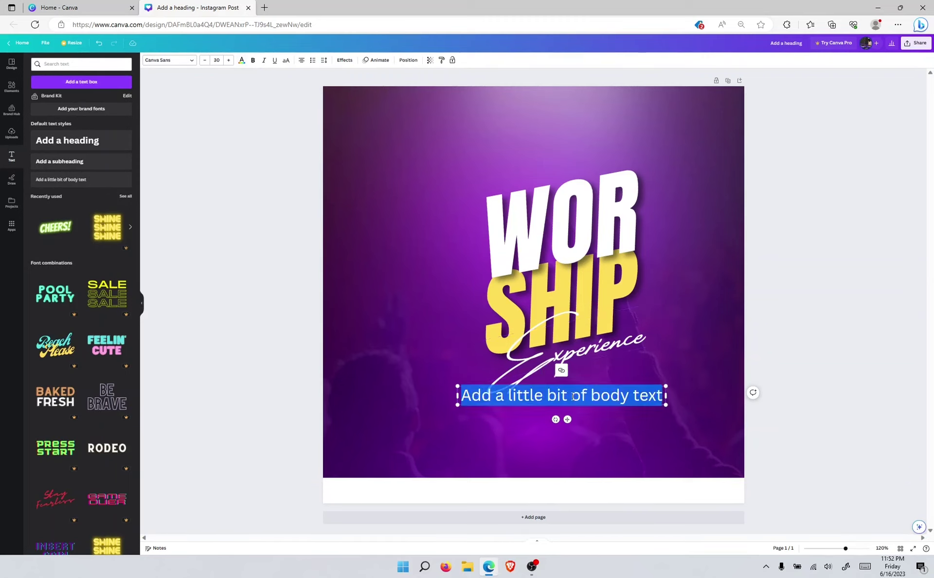
type("Wh")
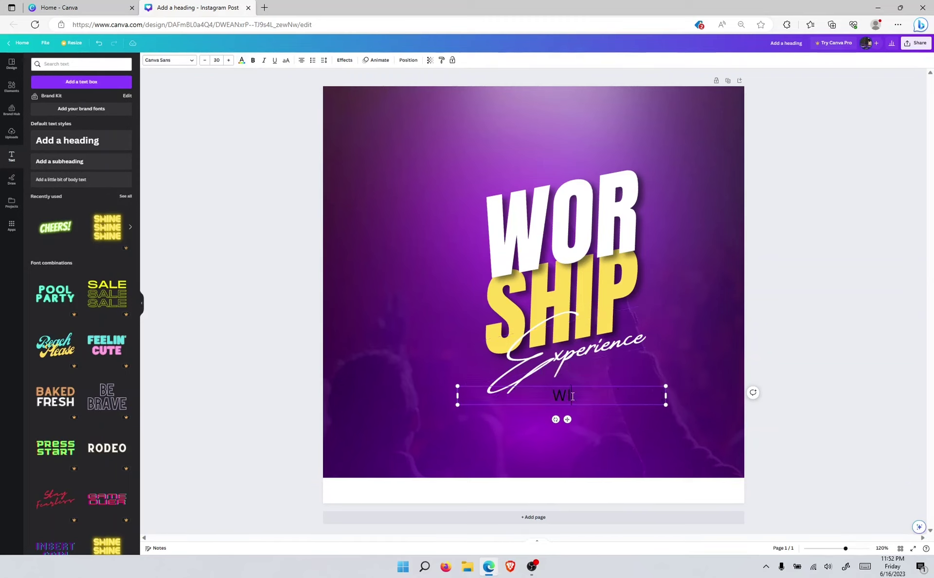
type("TH PST JOH")
type("N DOE")
left_click(416, 367)
left_click_drag(555, 401, 602, 397)
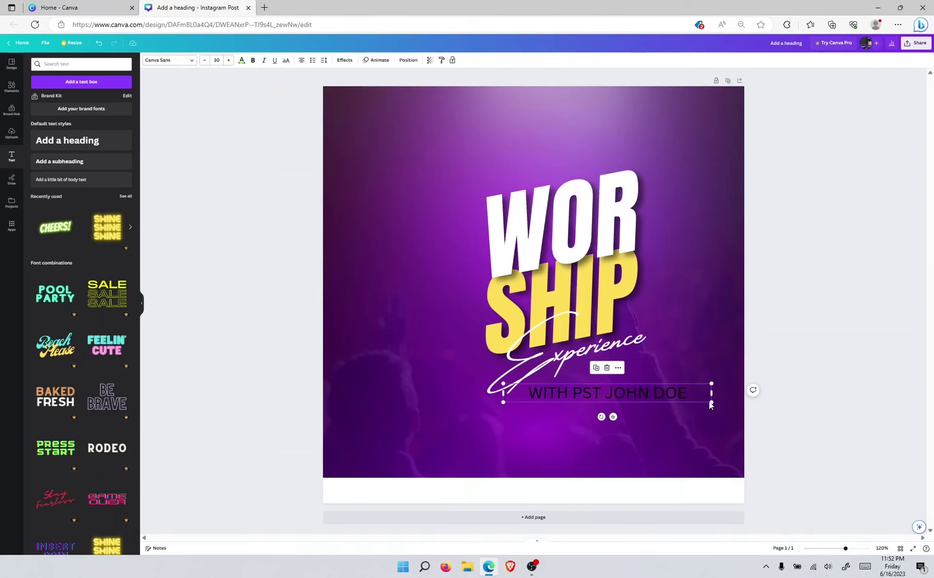
Step: Shrink the pastor line below "Experience" to font size 22.4 and colour it white
left_click_drag(705, 403, 620, 388)
left_click(241, 60)
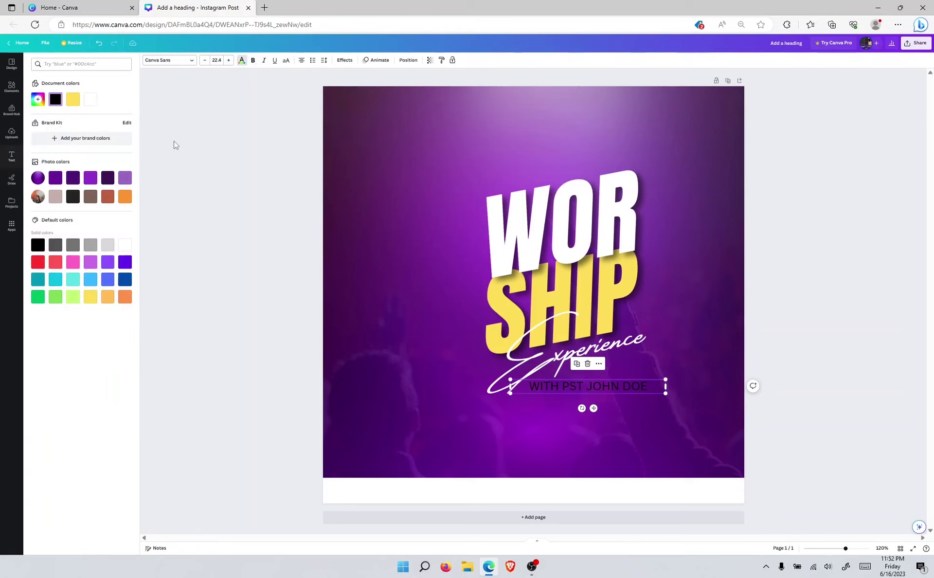
left_click(125, 244)
left_click(425, 305)
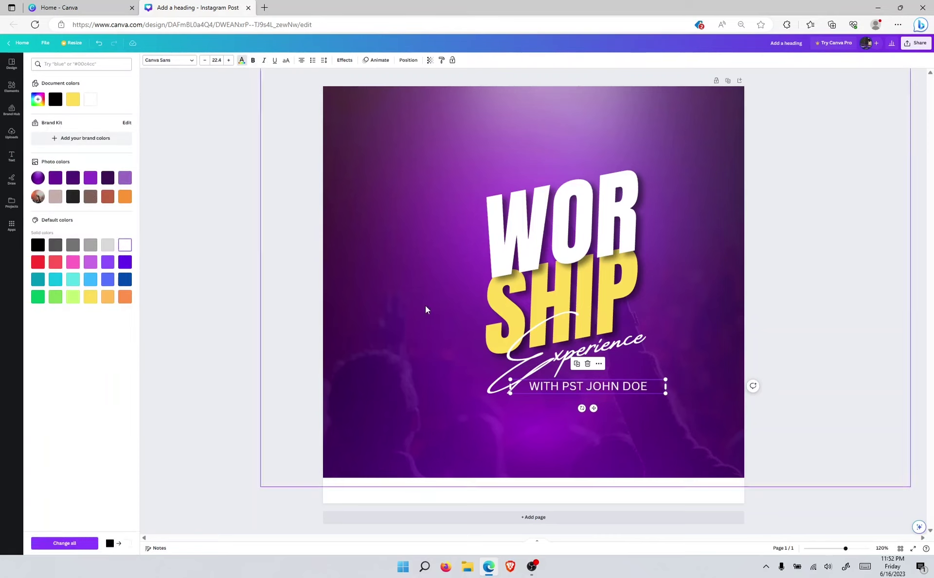
Step: Duplicate the pastor line, place the copy above "WOR", and replace its text with "FRI, 20TH JUNE"
left_click(632, 392)
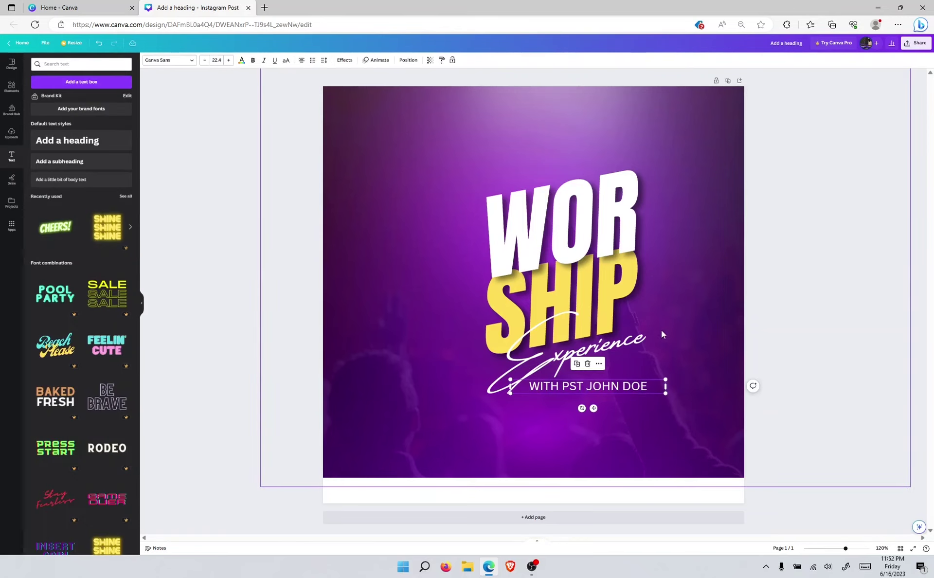
left_click(576, 363)
left_click_drag(561, 398, 522, 163)
double_click(528, 165)
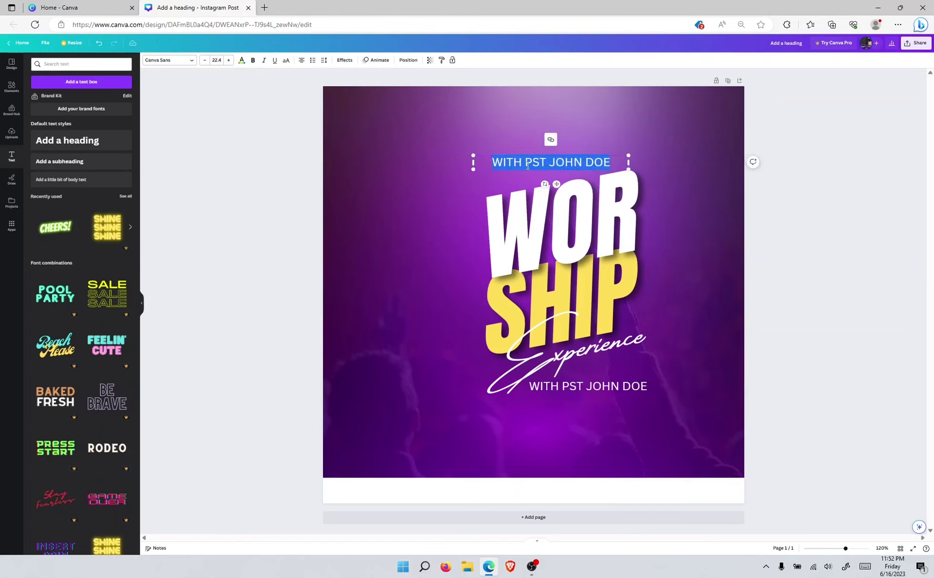
type("20TH JUNE")
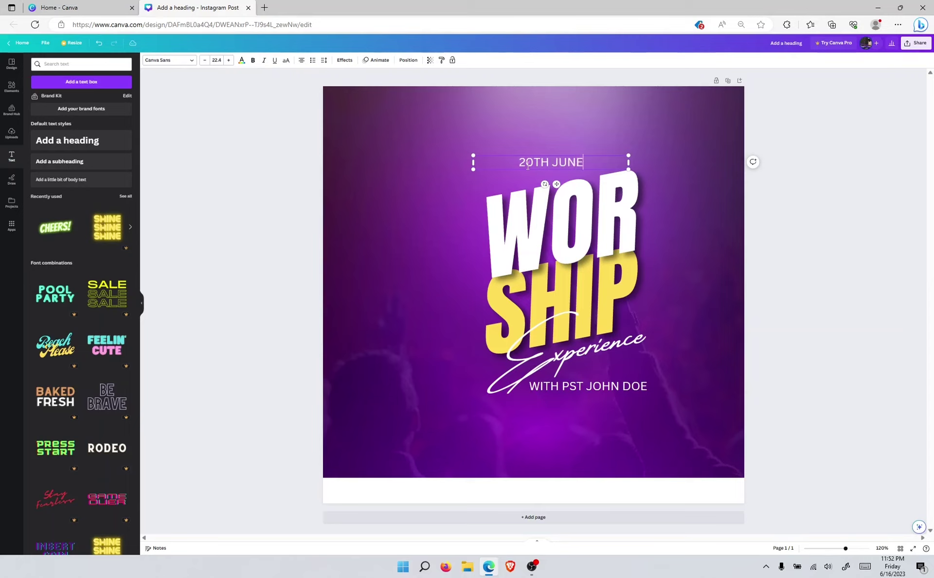
key("BackSpace")
key("BackSpace")
key("BackSpace")
key("BackSpace")
key("BackSpace")
key("BackSpace")
key("BackSpace")
key("BackSpace")
key("BackSpace")
type("FRI, 20TH JUNE")
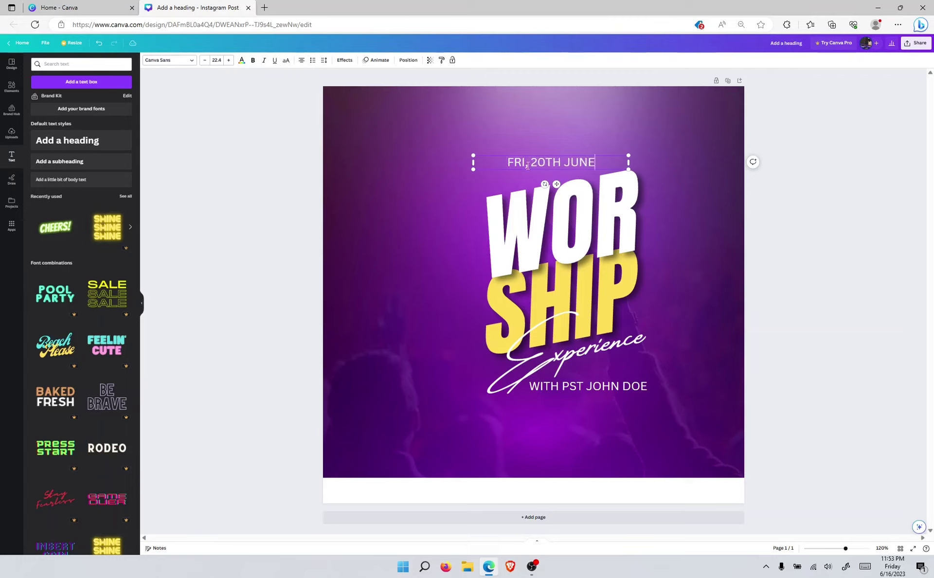
left_click(424, 198)
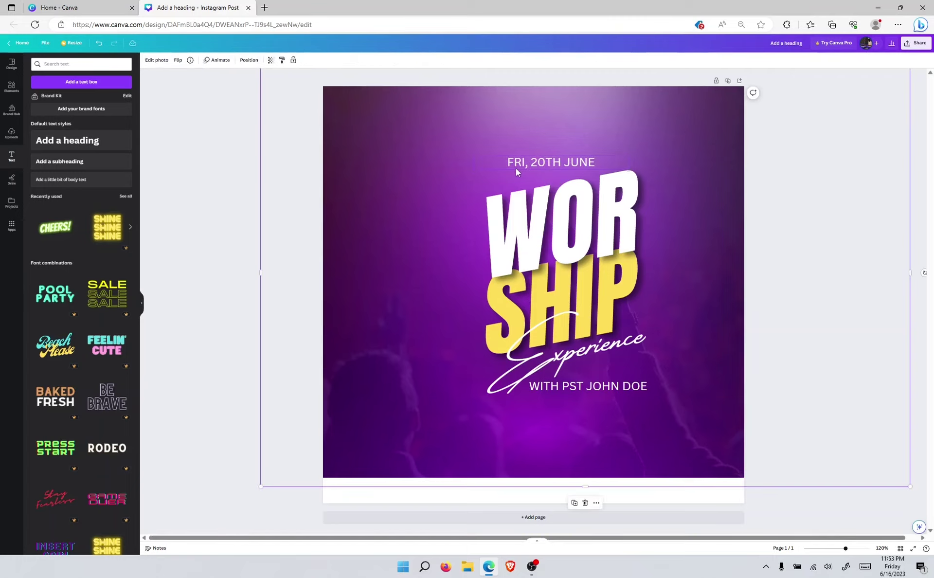
Step: Narrow the date's text box, make it italic at font size 35, and tilt it along the upper edge of "WOR"
left_click(519, 168)
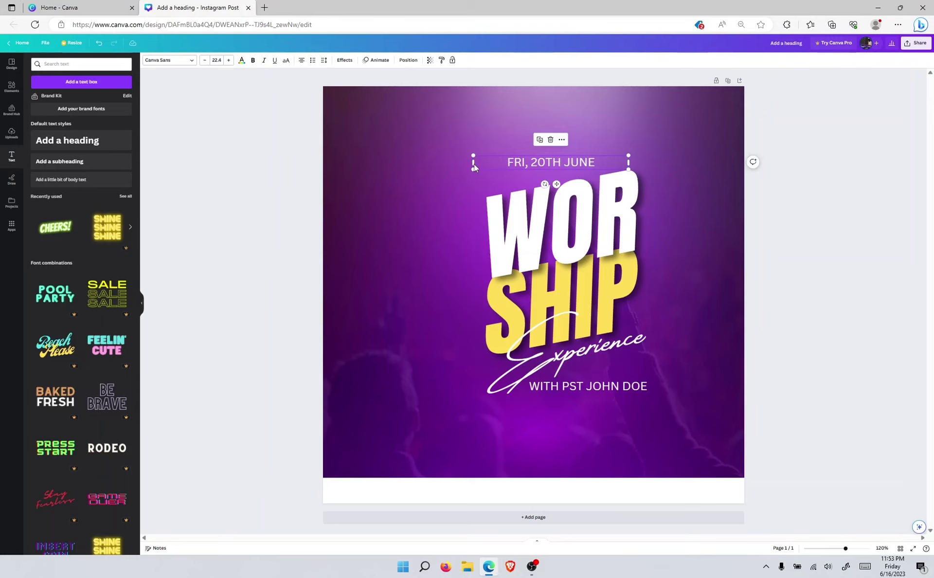
left_click_drag(473, 164, 519, 164)
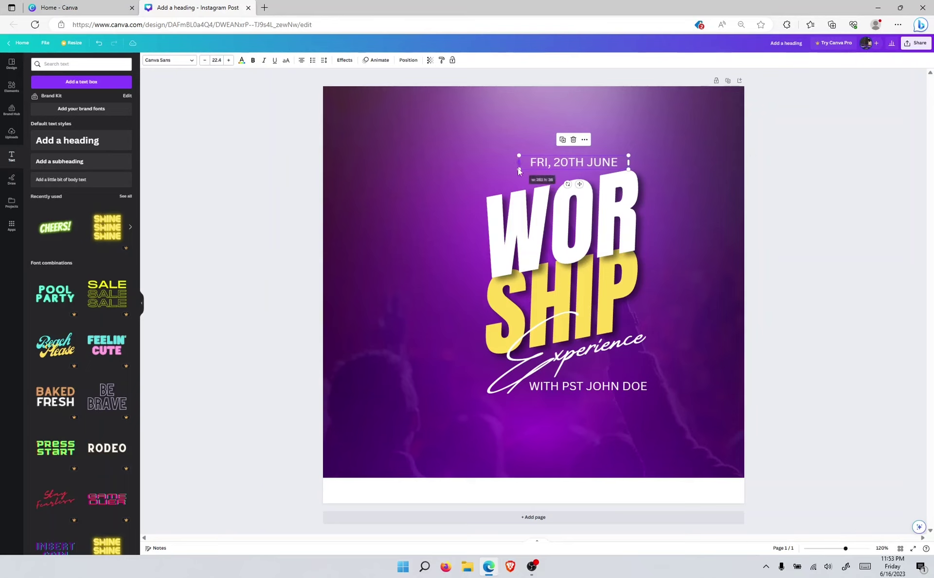
left_click(266, 65)
left_click_drag(567, 183, 639, 151)
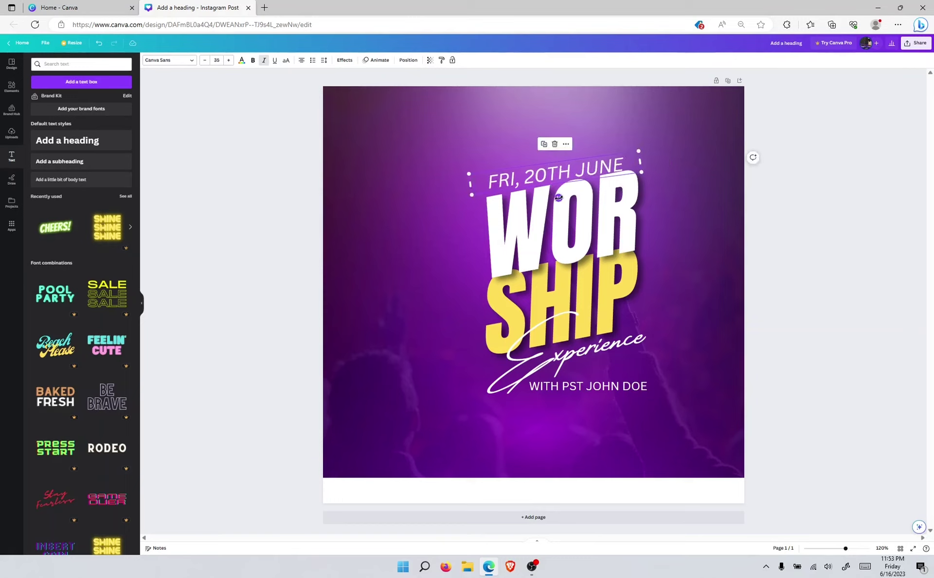
left_click_drag(558, 197, 560, 196)
left_click(722, 220)
left_click(575, 183)
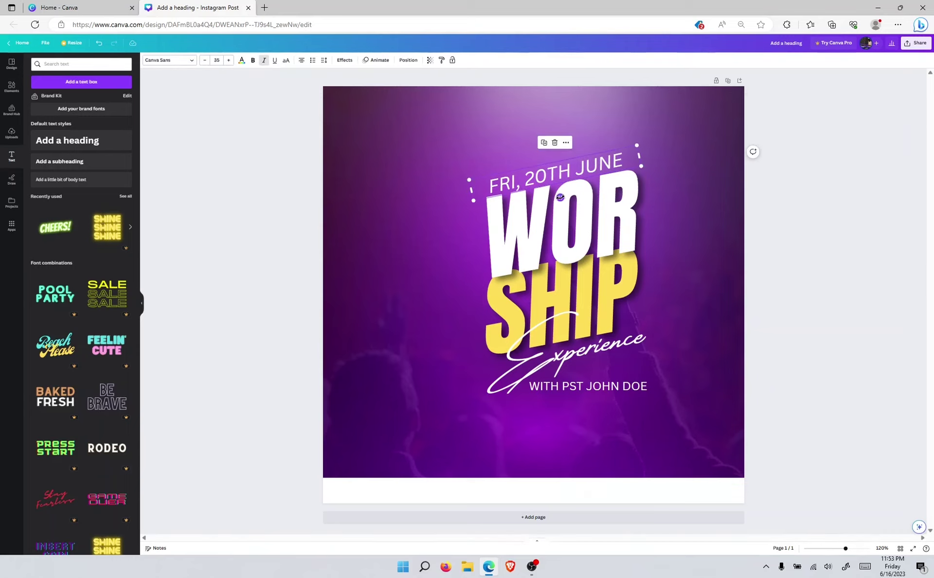
left_click_drag(560, 197, 559, 198)
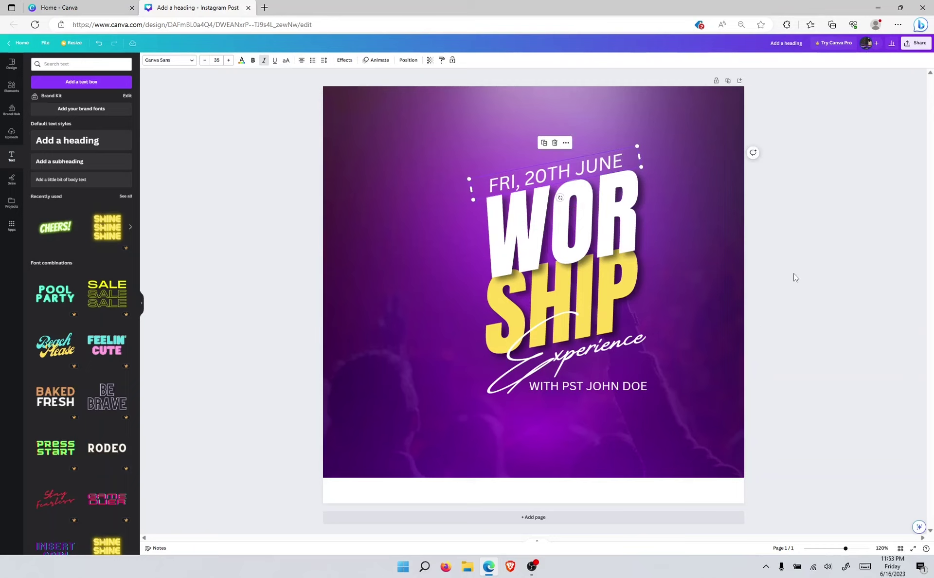
left_click(749, 269)
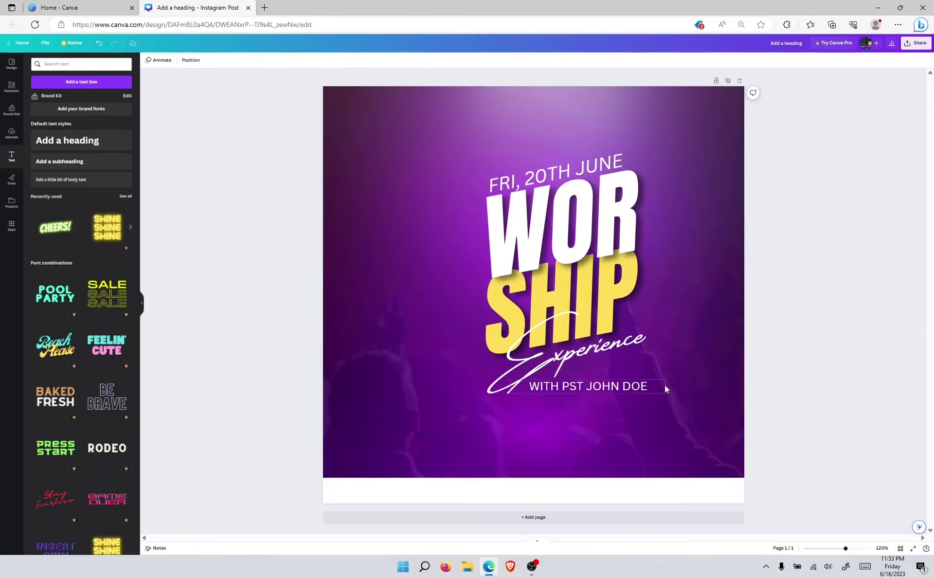
Step: Duplicate the pastor line, move the copy to the page's upper-left corner, and replace its text with "HILLCITY CHURCH"
left_click(644, 392)
left_click(577, 363)
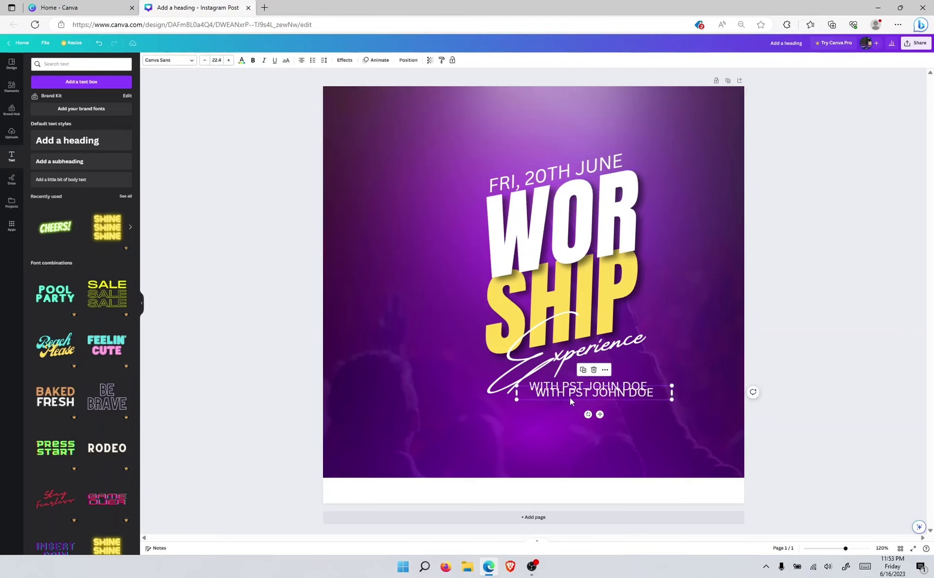
left_click_drag(572, 395, 365, 98)
double_click(366, 98)
type("HI")
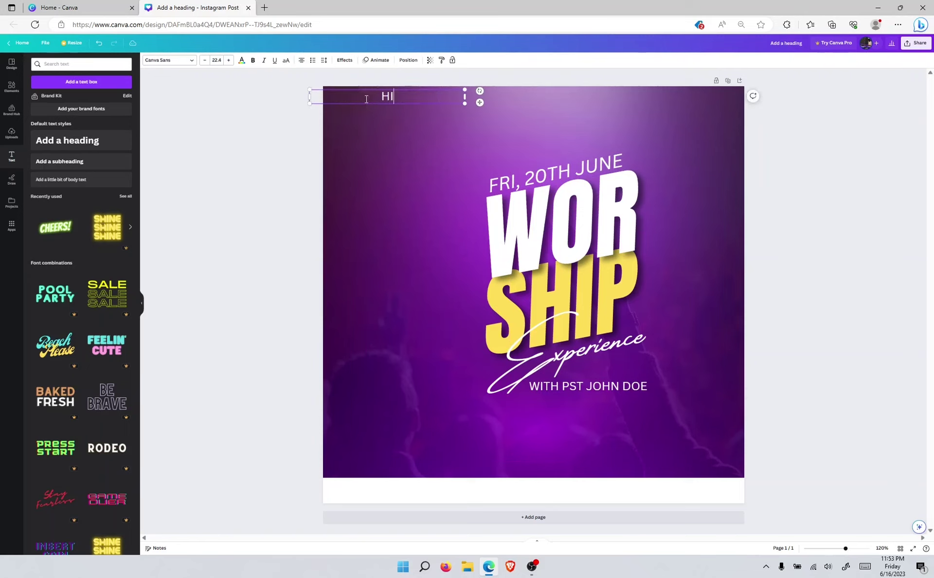
type("LLCITY CHURC")
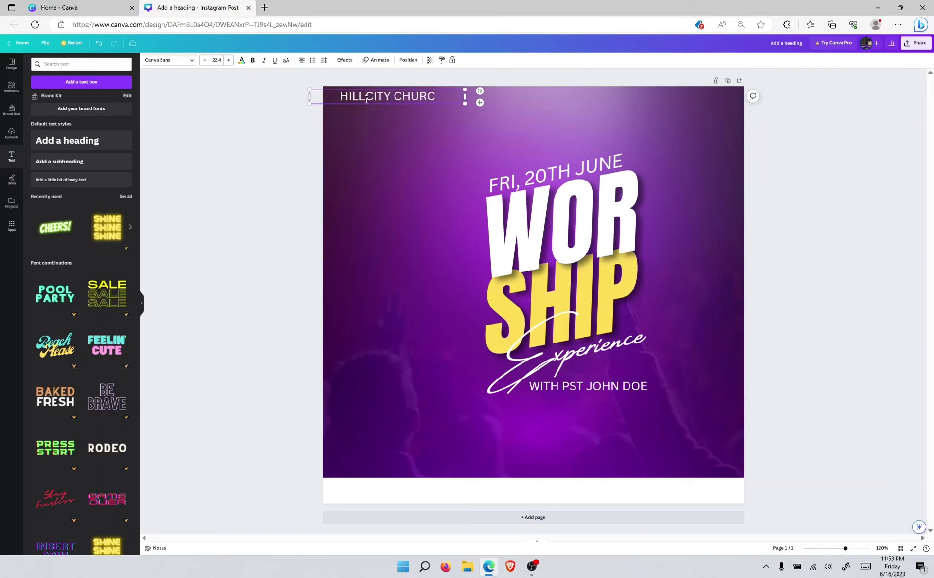
type("H")
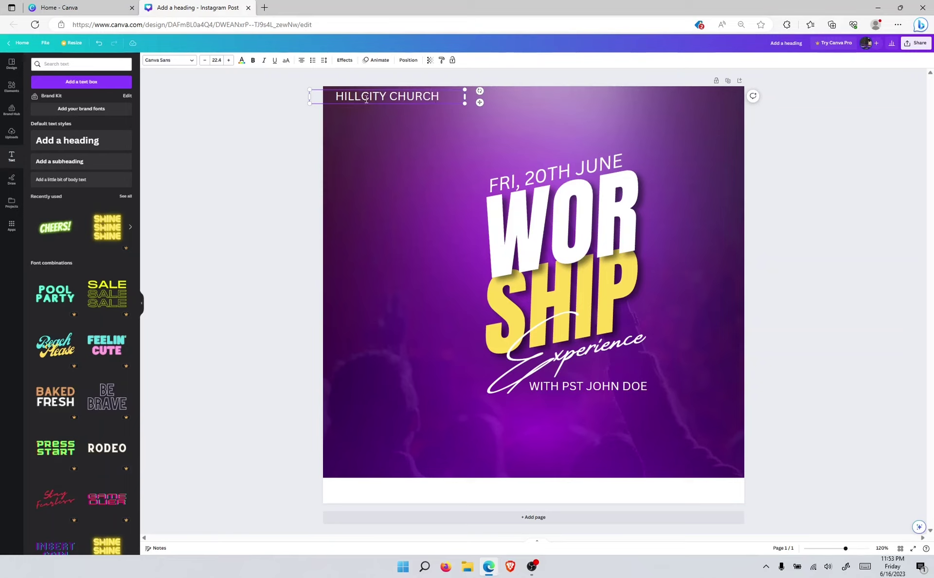
left_click(375, 141)
mouse_move(377, 95)
left_mouse_down()
mouse_move(381, 114)
mouse_move(384, 96)
mouse_move(394, 96)
left_mouse_up()
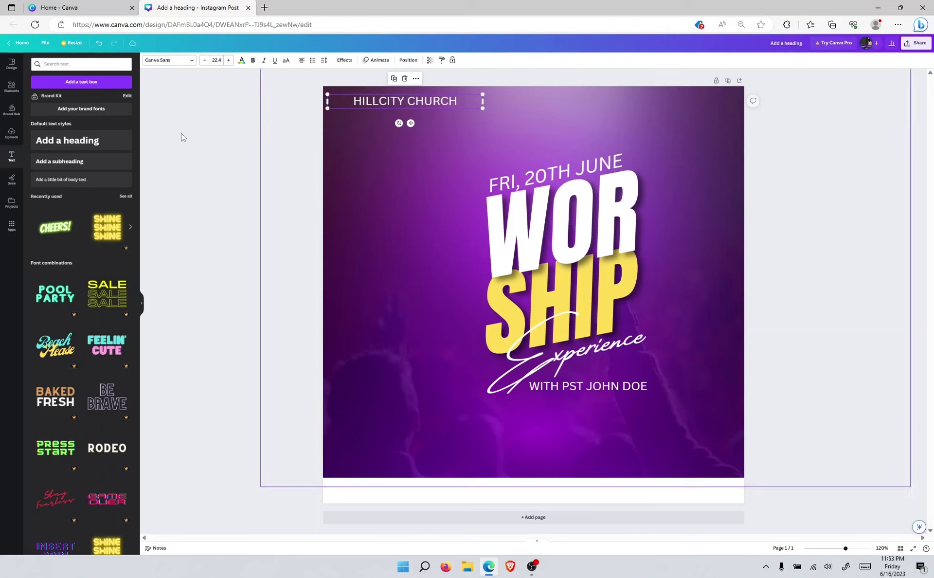
Step: Search the elements for "church logo" and browse the graphics for a suitable logo
left_click(12, 86)
left_click(48, 63)
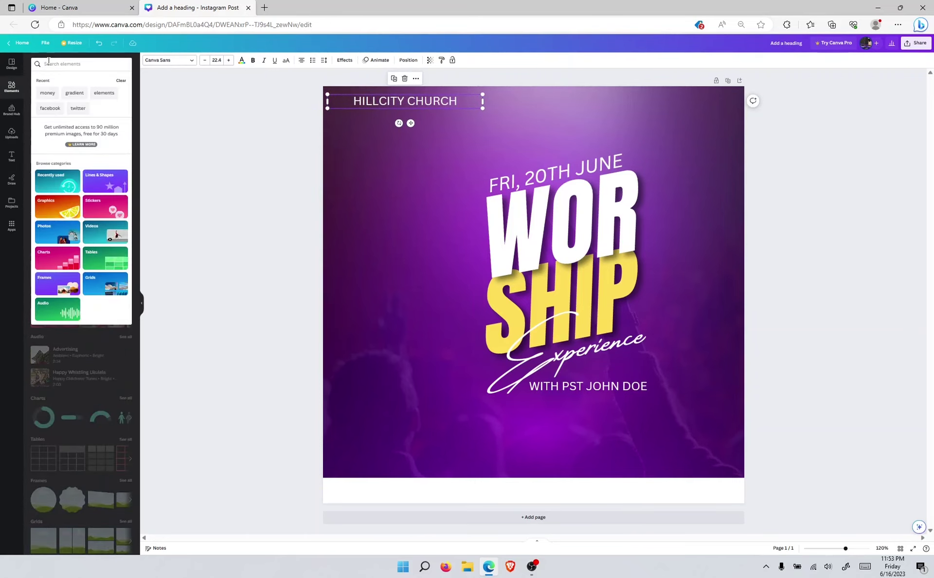
type("LOGO")
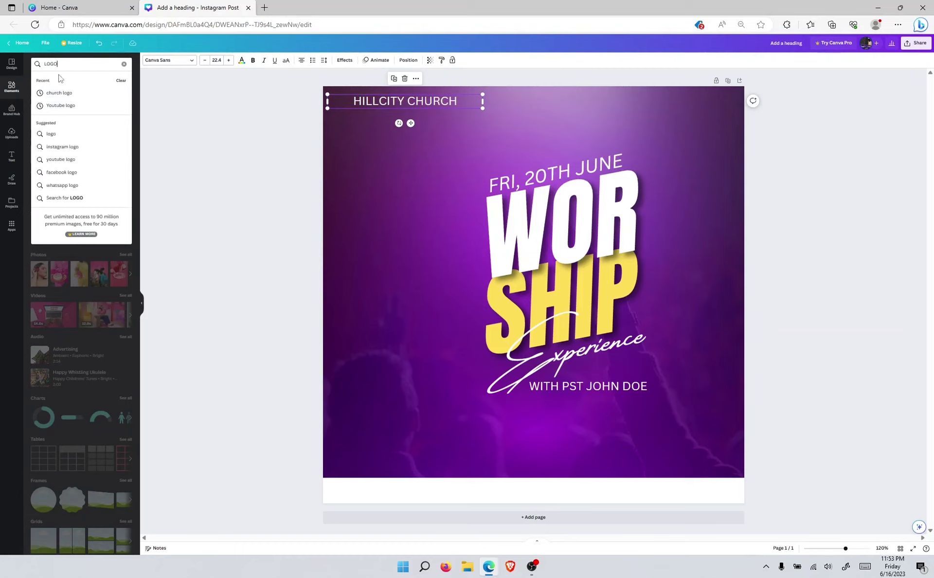
left_click(65, 94)
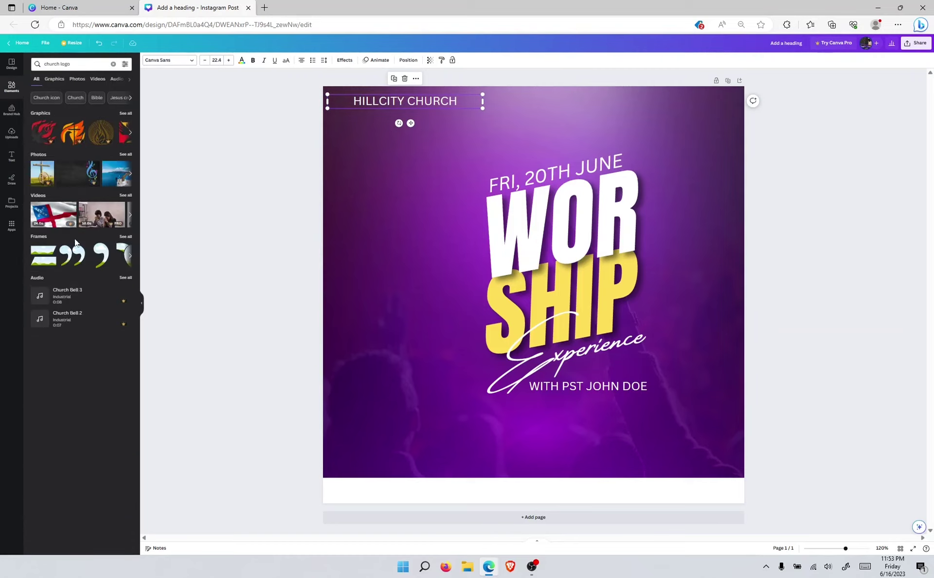
left_click(131, 136)
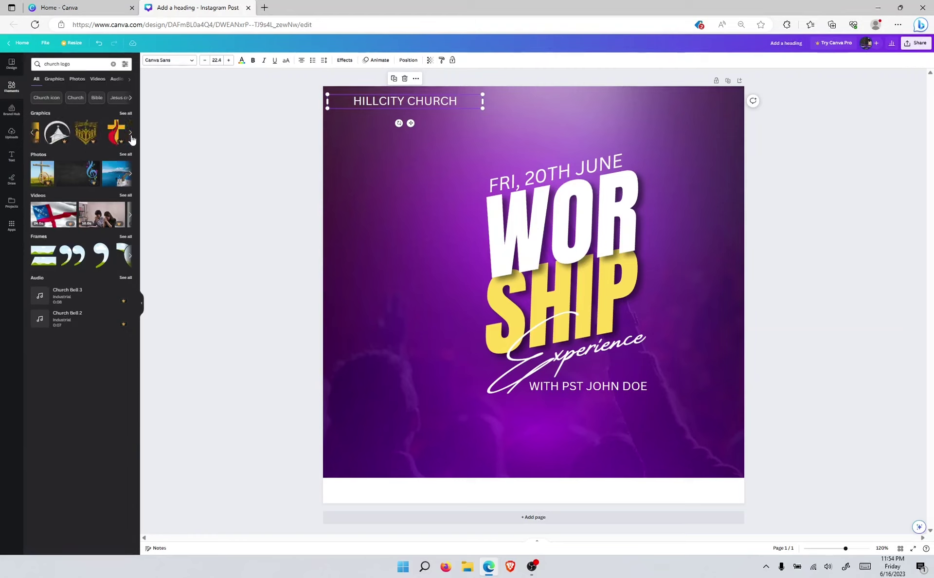
left_click(130, 136)
left_click(130, 136)
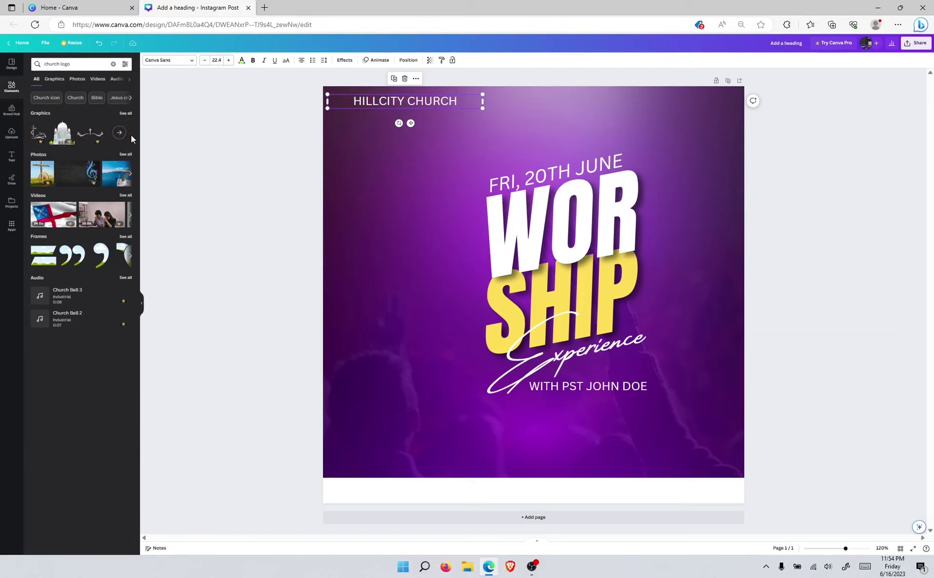
Step: Try the red and dark grey flame-and-bird logo on the page, then delete it
left_click(35, 136)
left_click(43, 131)
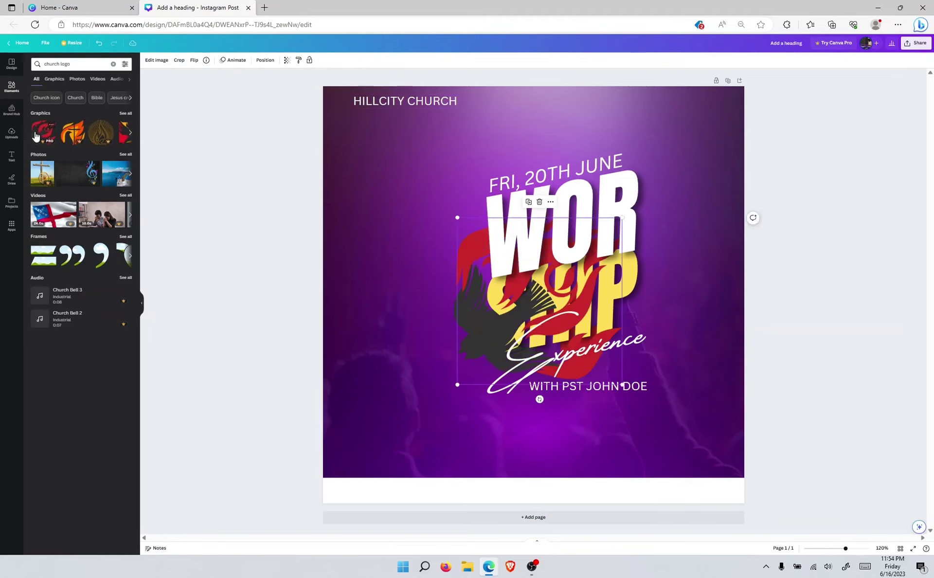
left_click(388, 393)
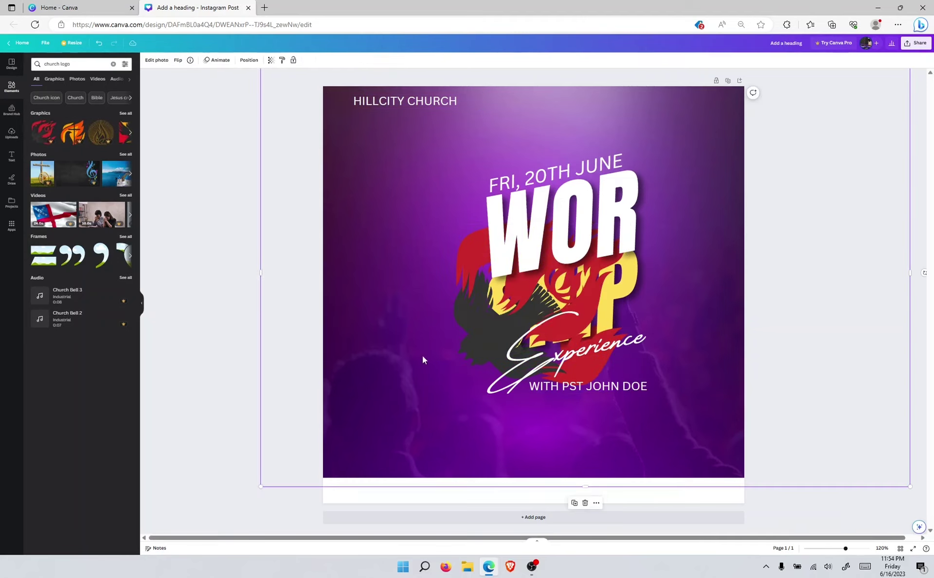
left_click(475, 339)
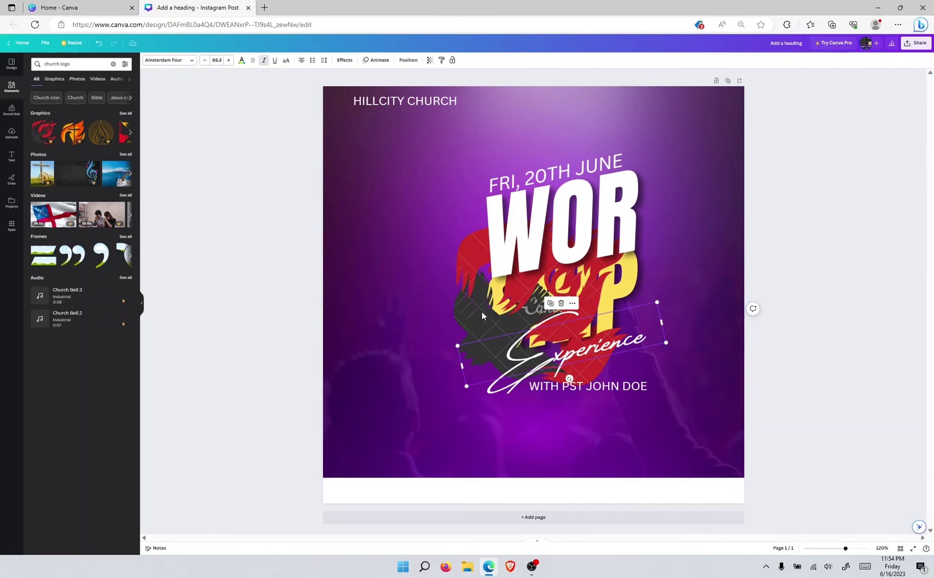
left_click(462, 265)
left_click_drag(462, 264, 381, 277)
key("ctrl+z")
left_click(457, 263)
left_click(469, 284)
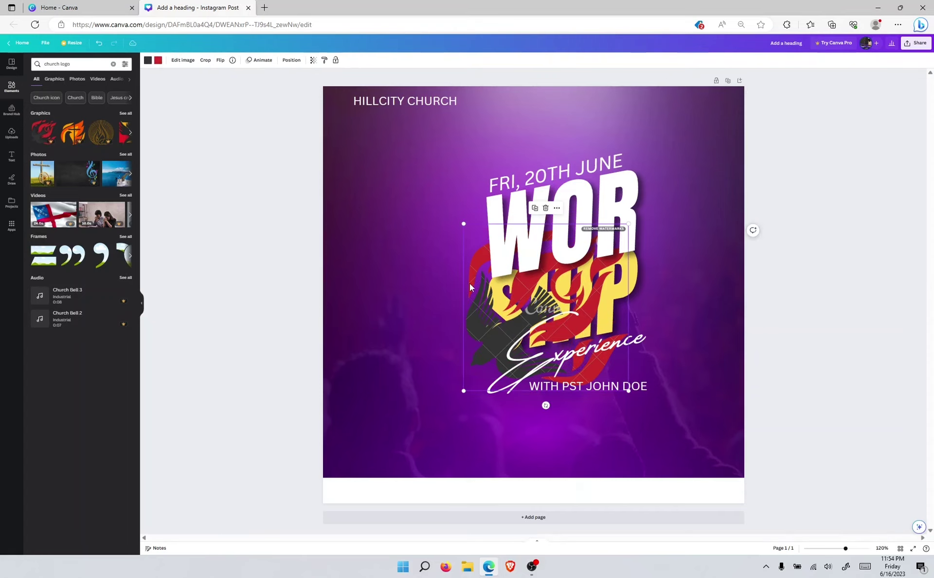
key("Delete")
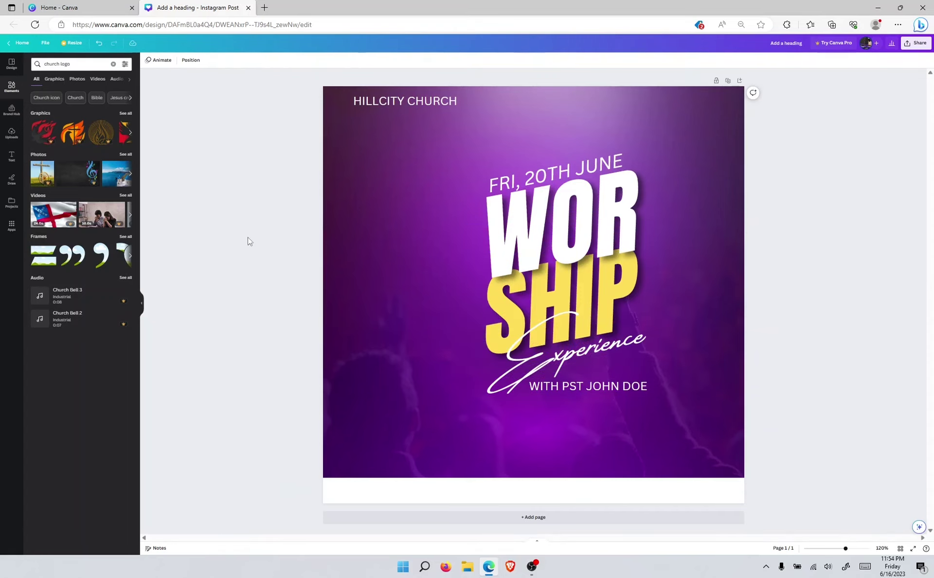
Step: Switch the element search to "Church icon", add the outlined church with a cross, and shrink it to a small icon
left_click(44, 98)
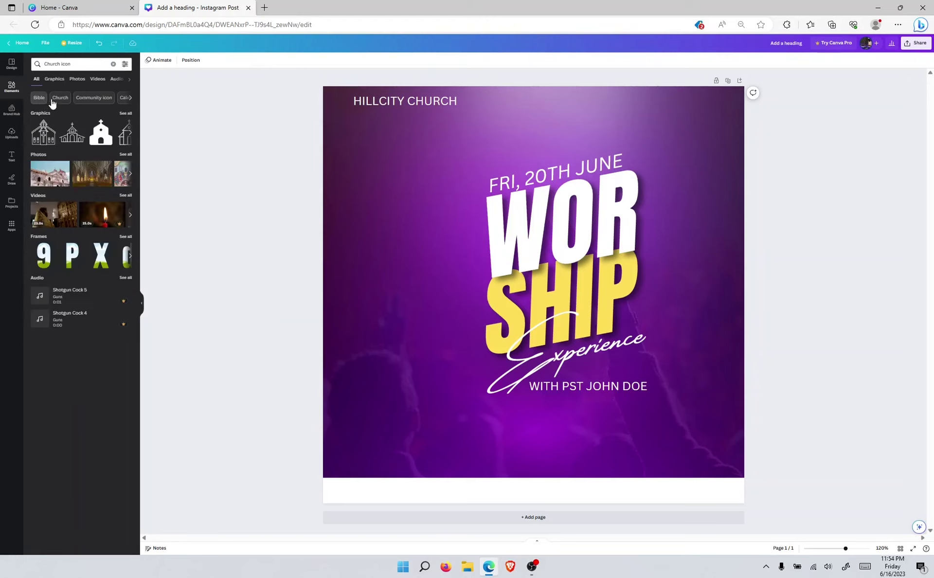
left_click(46, 139)
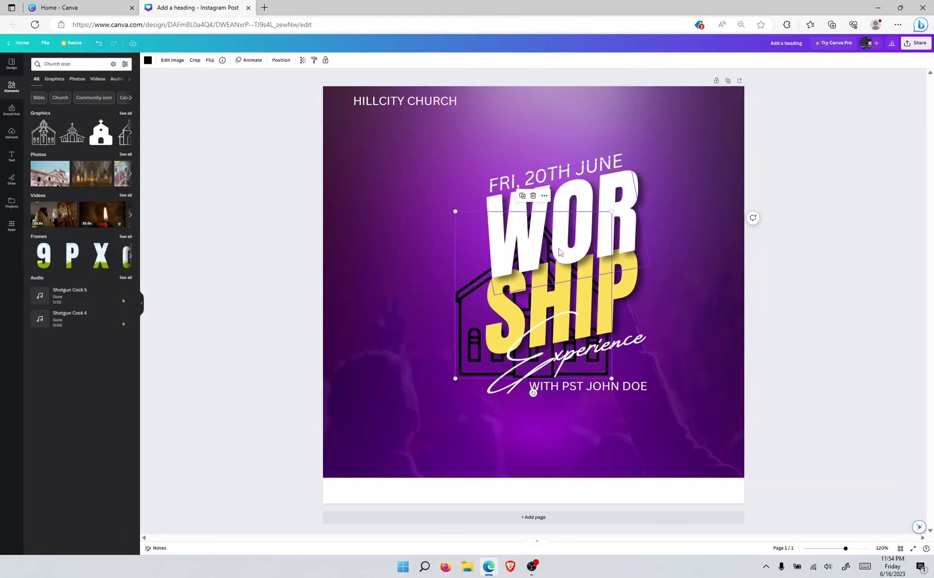
left_click_drag(461, 296, 380, 271)
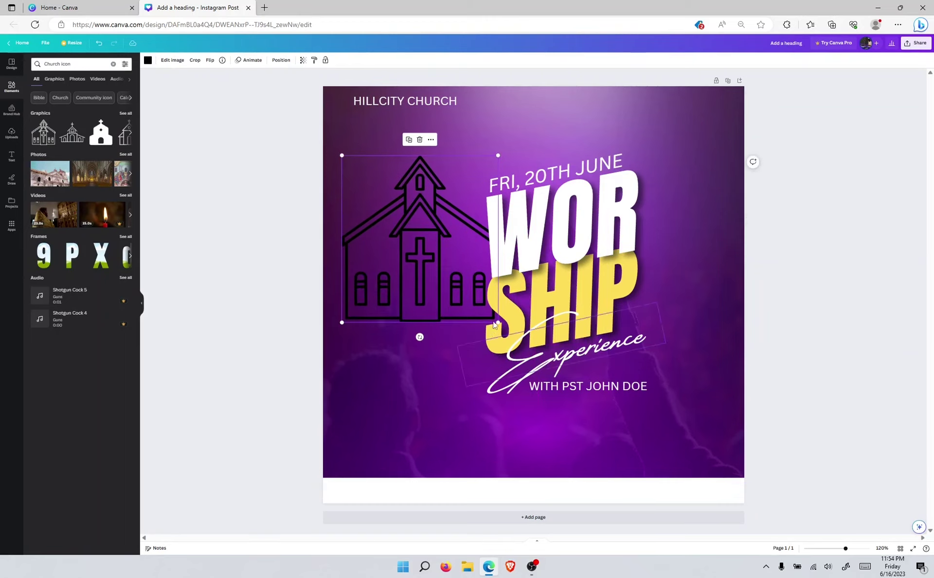
left_click_drag(478, 314, 358, 172)
Step: Recolour the church icon white, place it in the page's upper-left corner, and align "HILLCITY CHURCH" right beside it
left_click(148, 59)
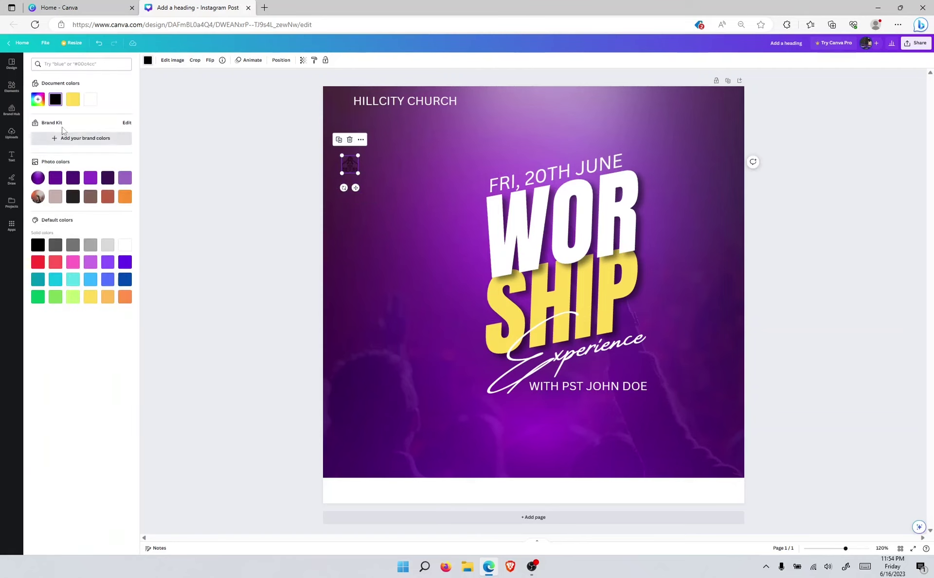
left_click(55, 99)
left_click(374, 171)
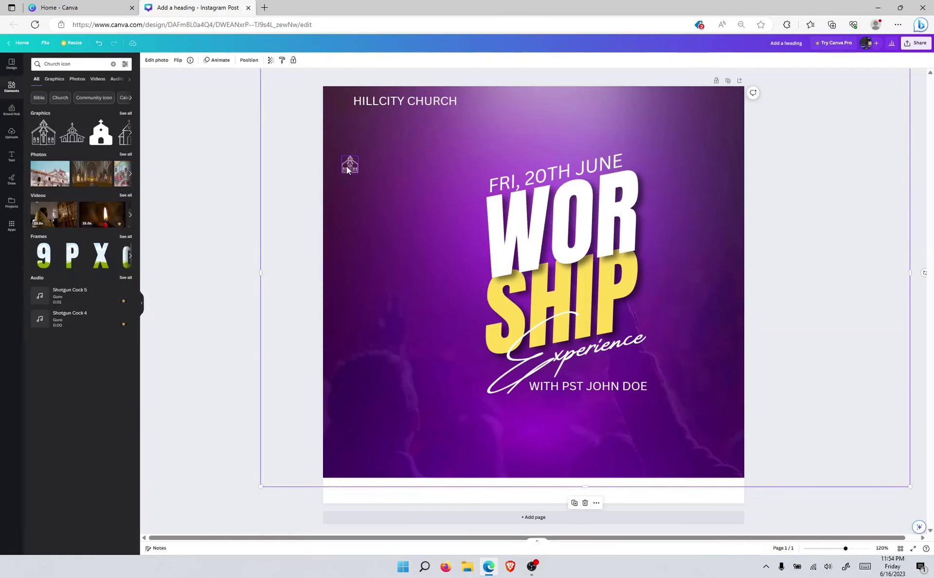
left_click_drag(347, 165, 335, 101)
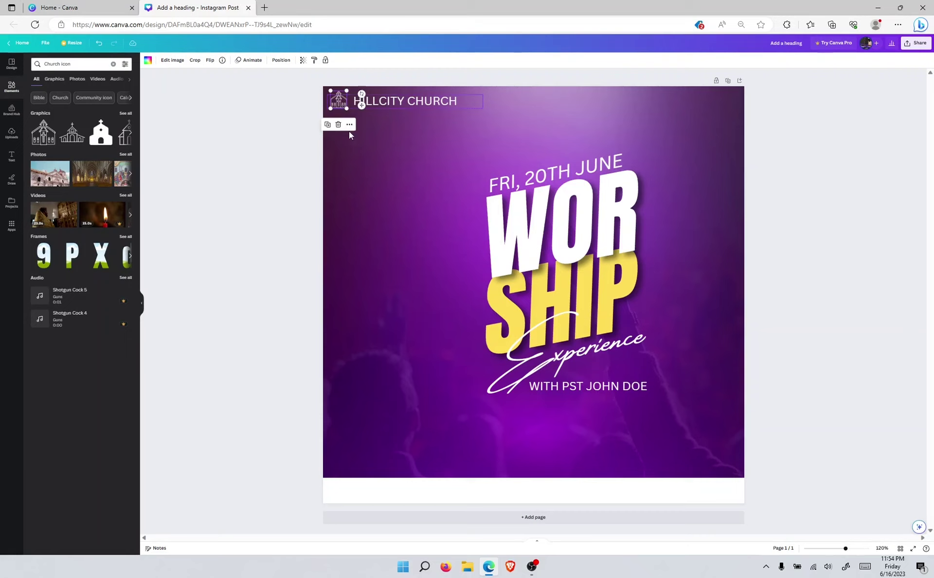
left_click(398, 103)
left_click(372, 224)
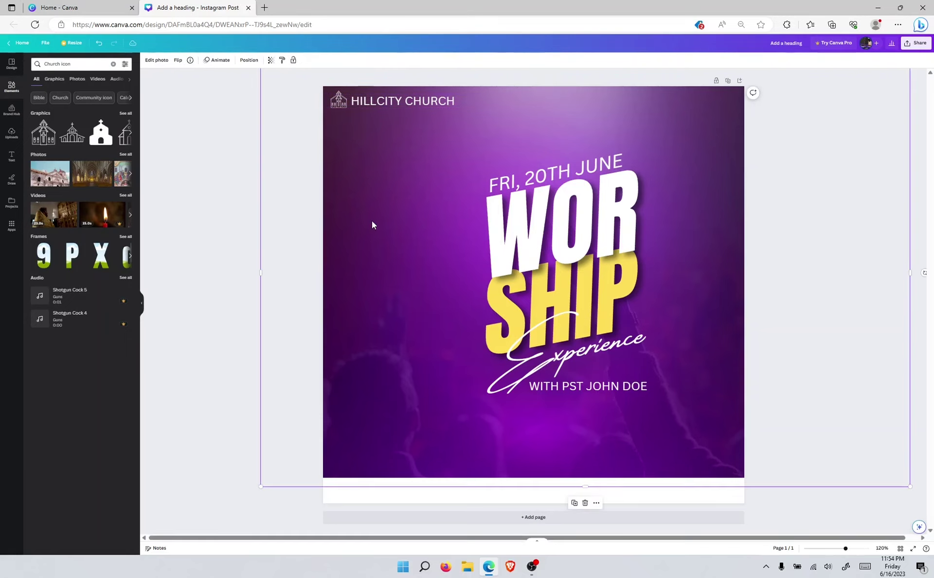
Step: Add the uploaded cut-out photo of the man in a grey suit and place it on the page's left side, beside the heading
left_click(132, 255)
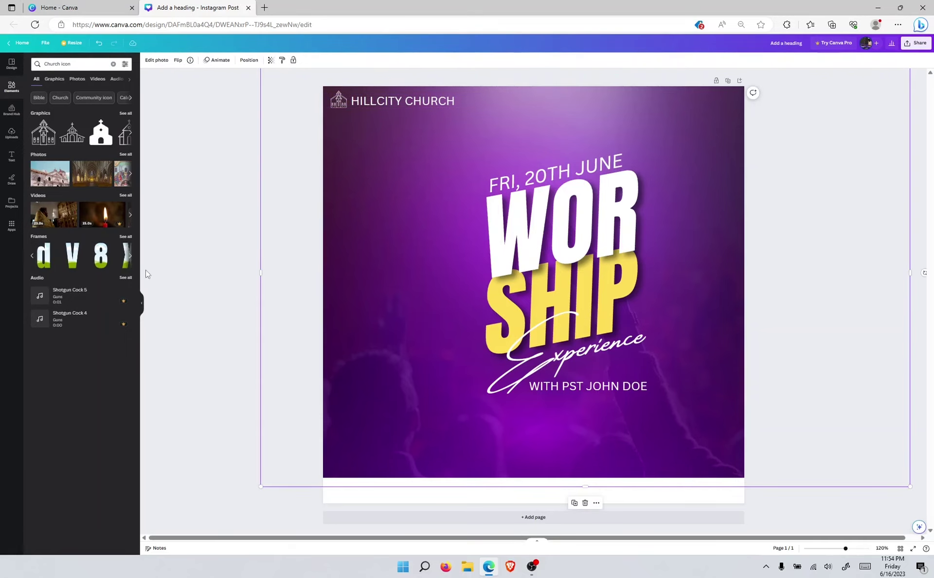
left_click(157, 226)
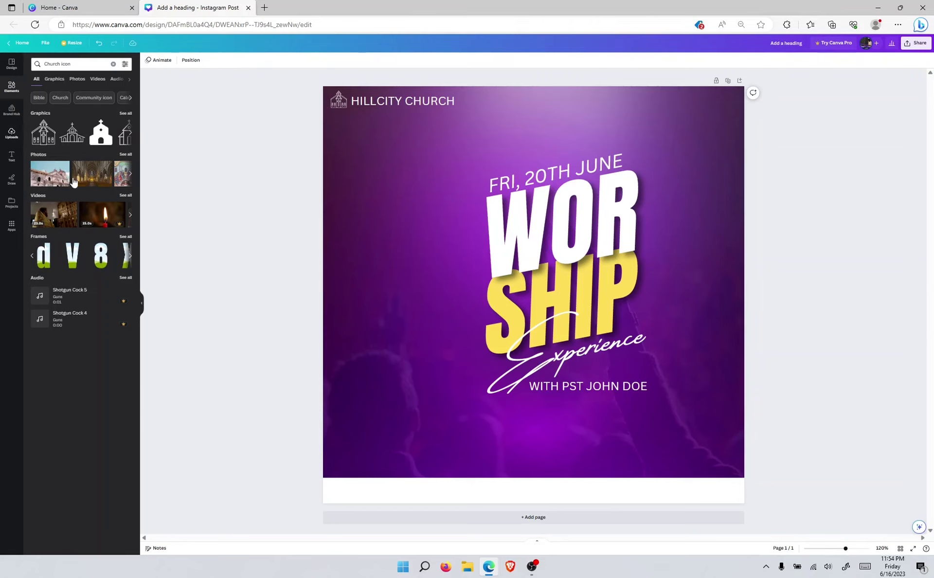
left_click(11, 133)
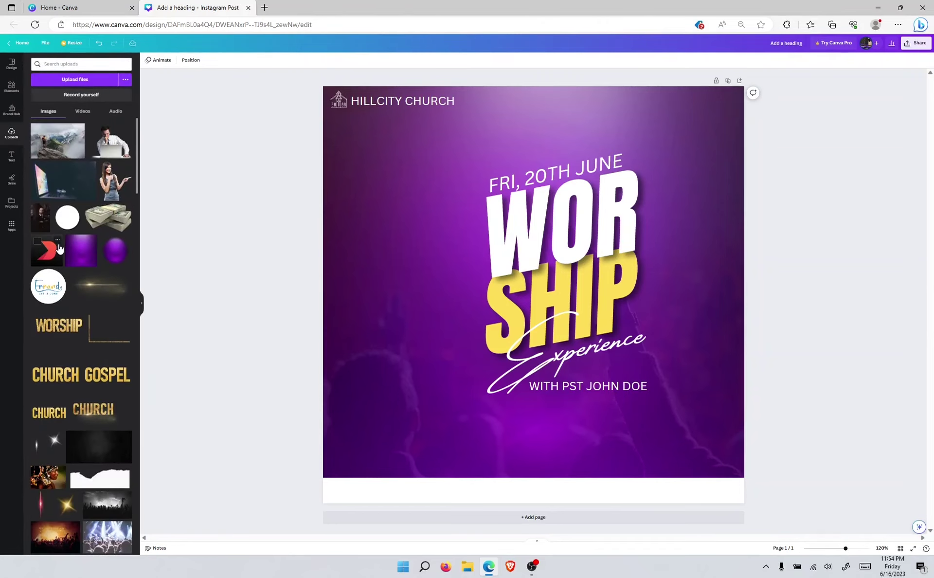
scroll(58, 249, "down", 20)
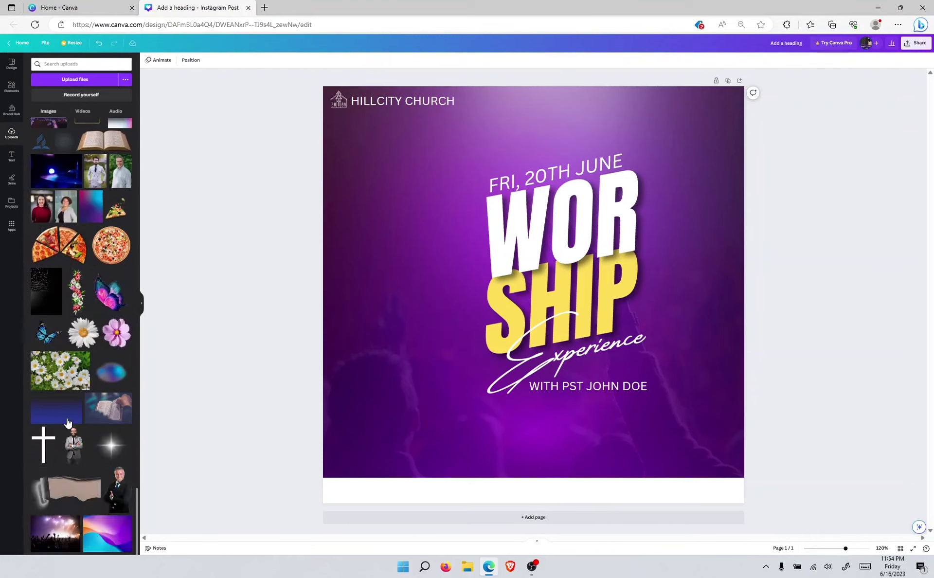
left_click(70, 455)
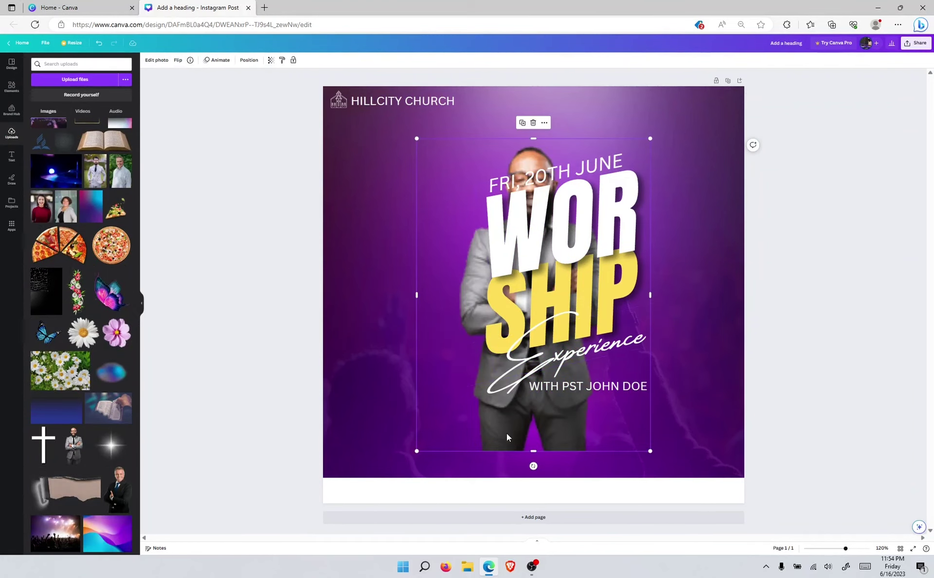
left_click_drag(583, 425, 441, 454)
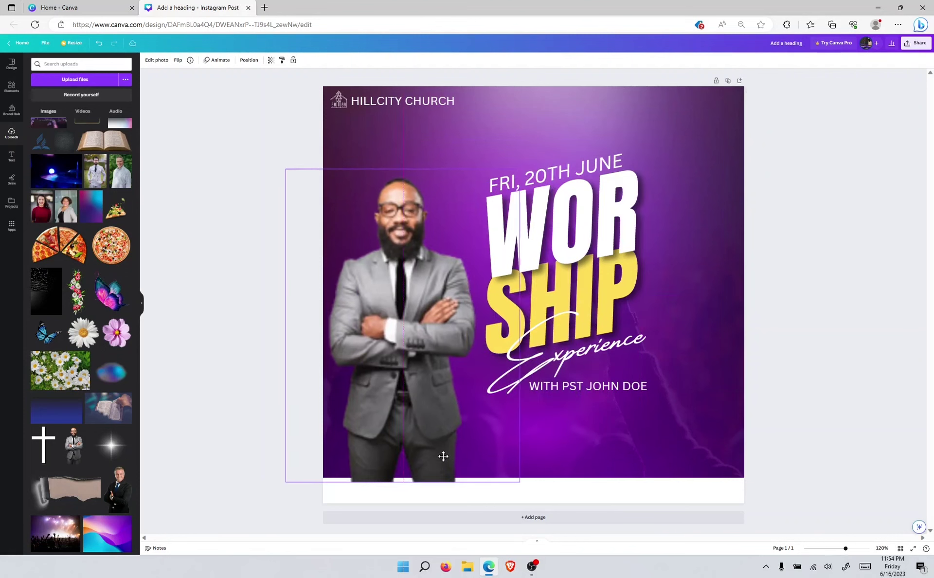
left_click(208, 248)
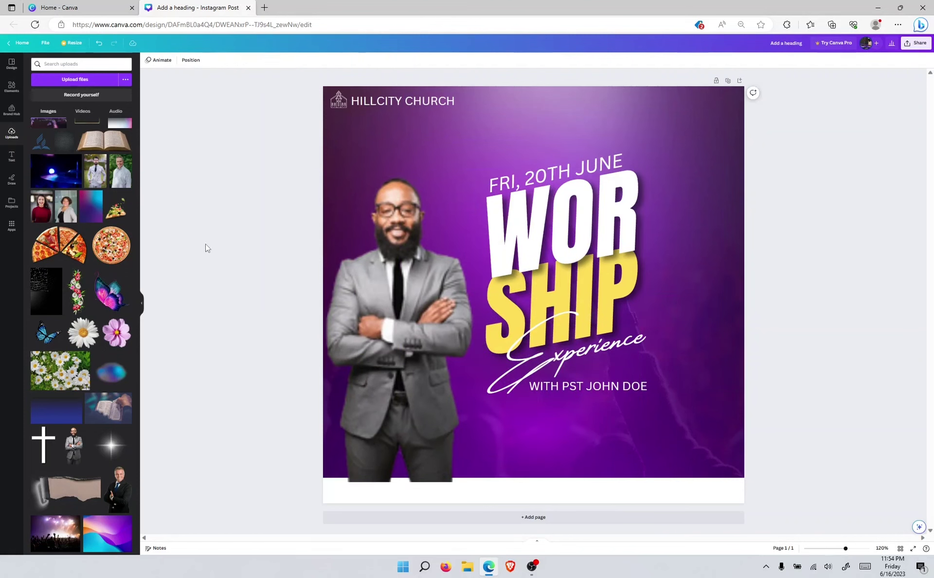
Step: Enlarge the suited man's photo to fill the page's left half, with his head just below the church name
left_click(396, 279)
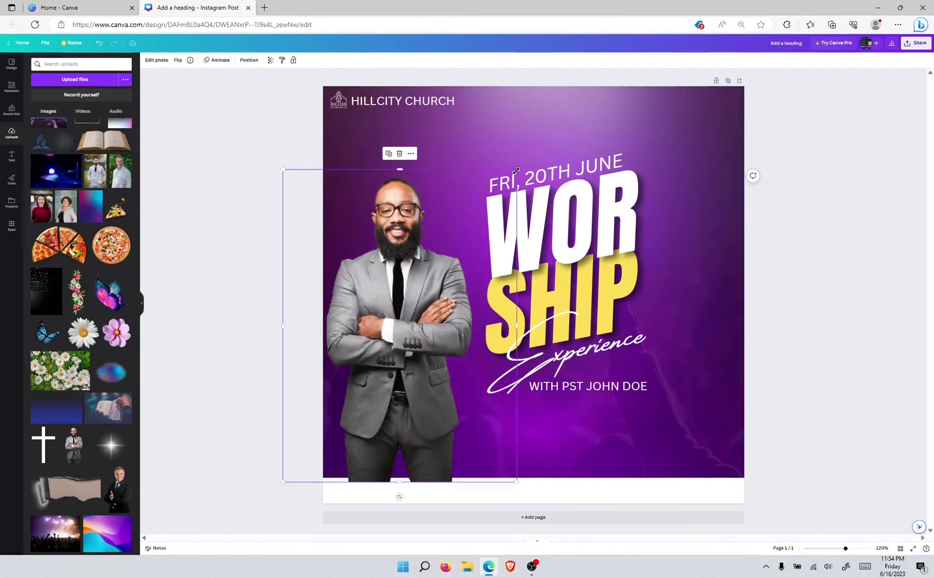
left_click_drag(516, 171, 579, 84)
left_click_drag(391, 222, 370, 264)
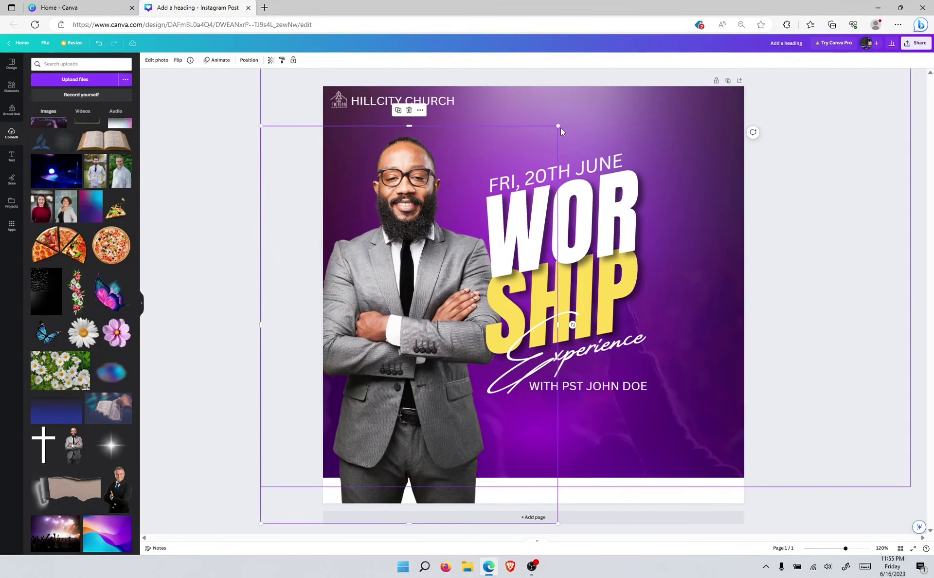
left_click_drag(560, 125, 577, 100)
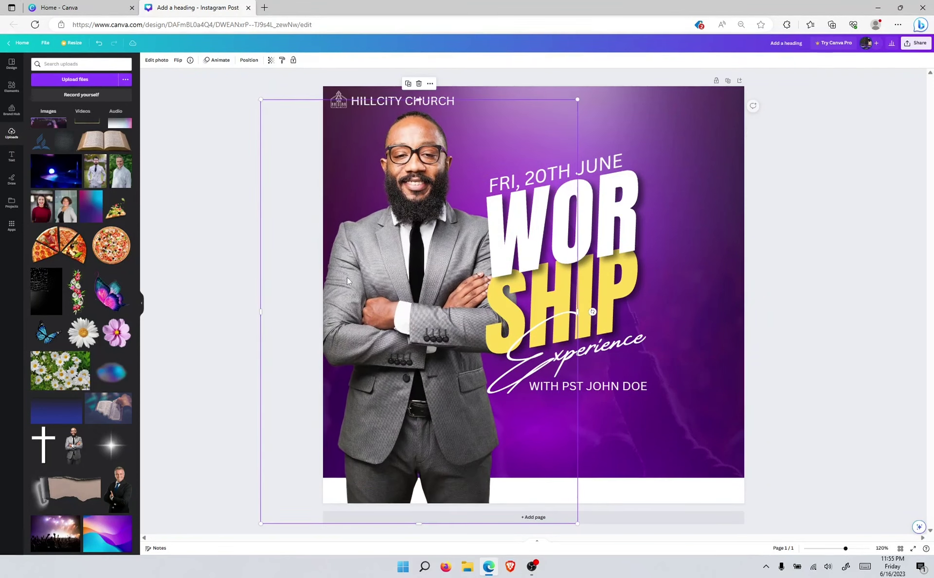
left_click_drag(364, 285, 354, 282)
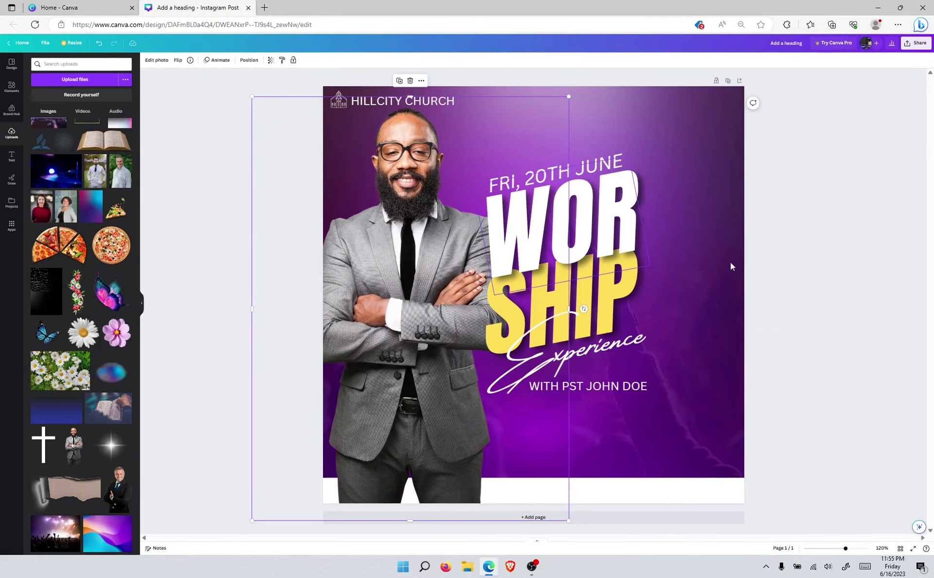
left_click(791, 270)
left_click_drag(397, 314, 397, 305)
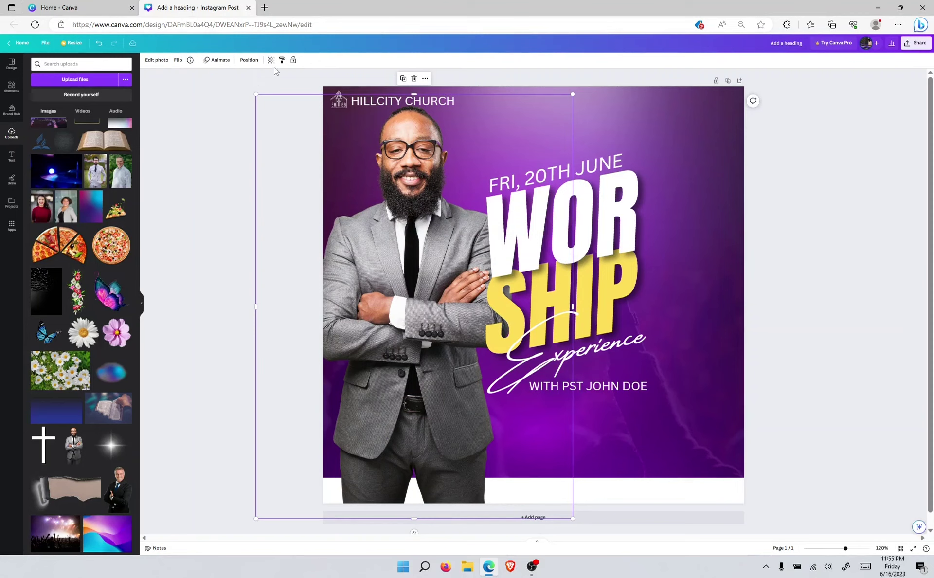
Step: Move the suited man's photo back in the layer order so it sits behind the white bottom band
left_click(248, 62)
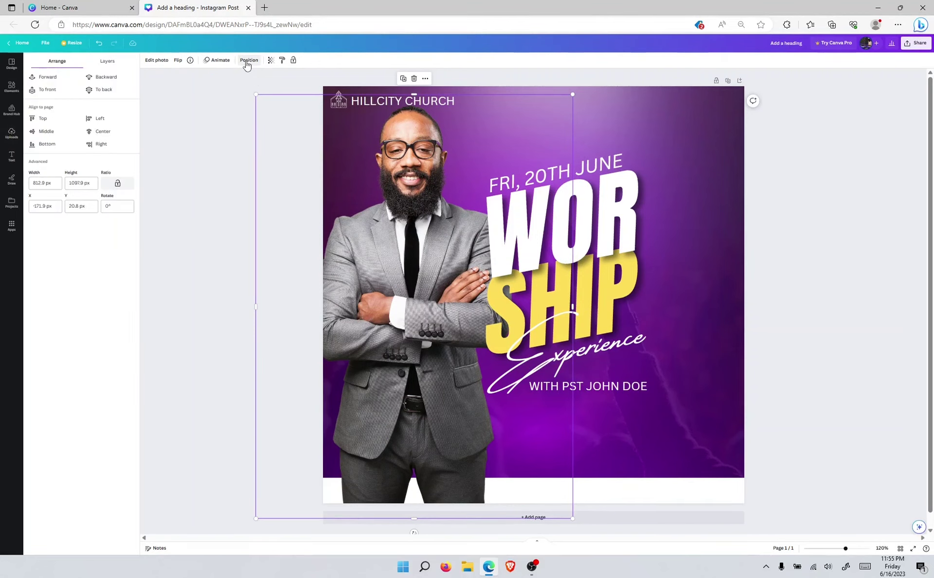
left_click(110, 77)
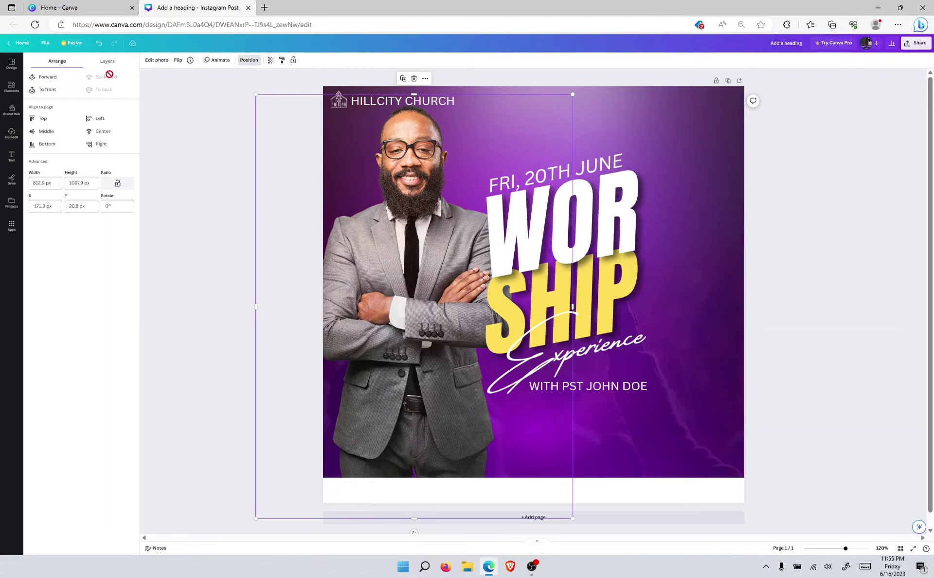
left_click(48, 78)
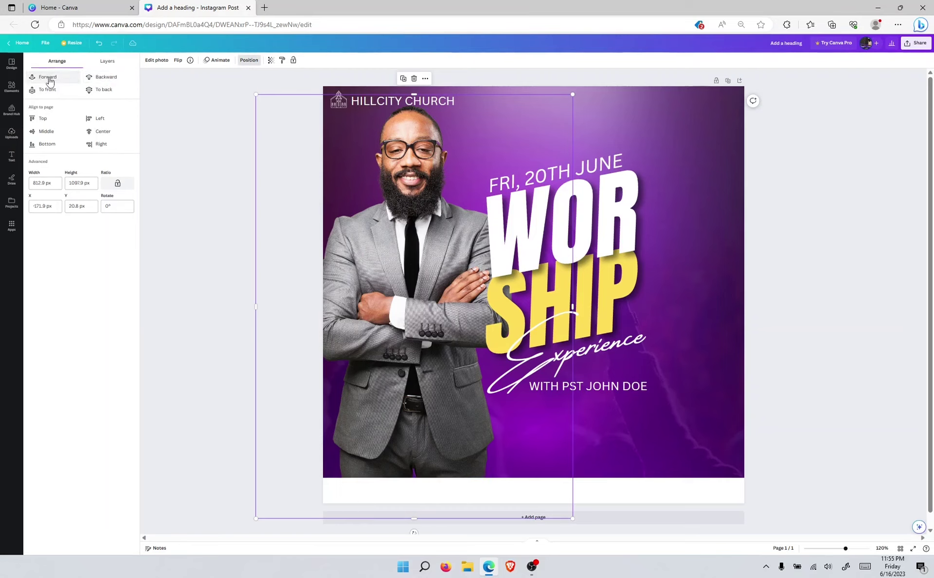
left_click(183, 270)
left_click(819, 229)
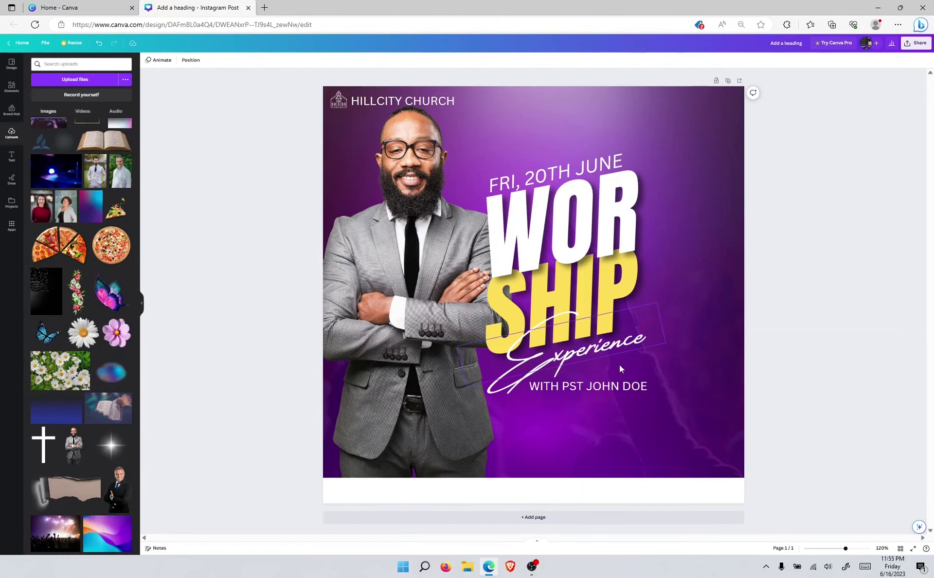
Step: Duplicate the pastor text line, place the copy in the white bottom band, and recolour it purple from the photo colours
left_click(612, 390)
key("ctrl+d")
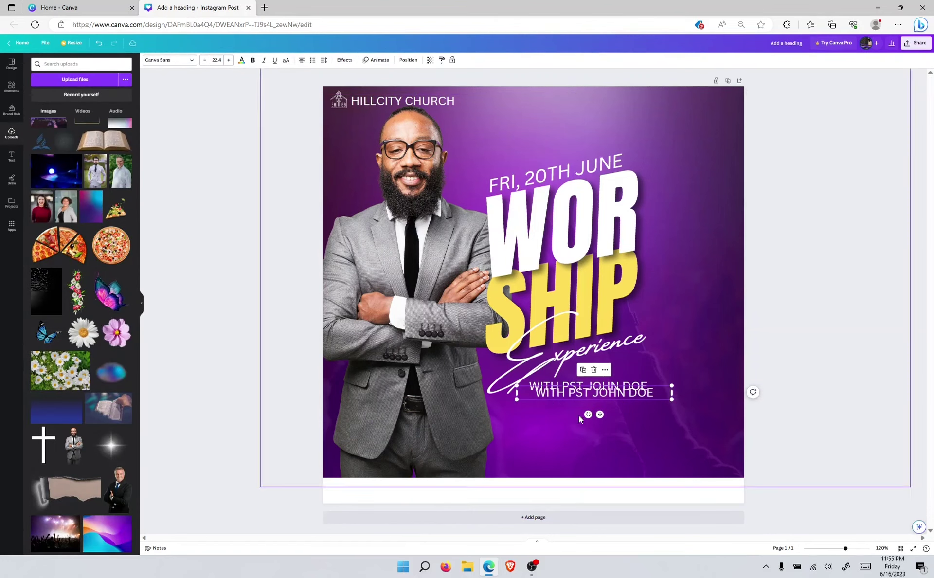
left_click_drag(553, 396, 480, 496)
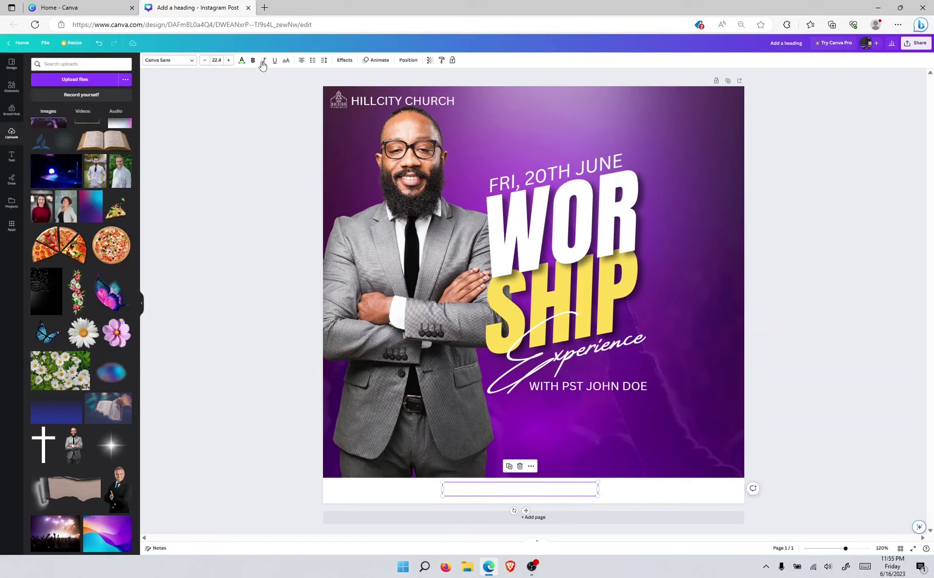
left_click(241, 60)
left_click(89, 181)
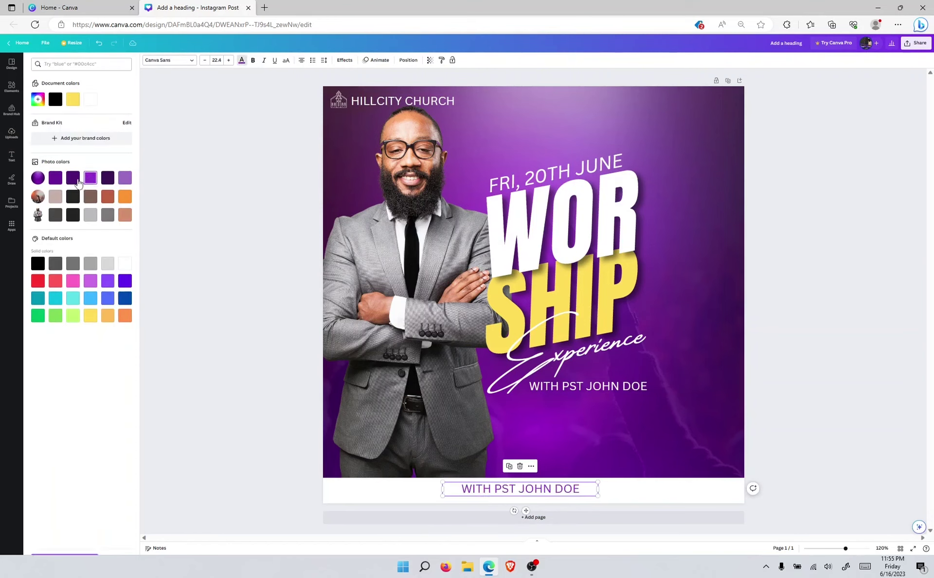
left_click(73, 177)
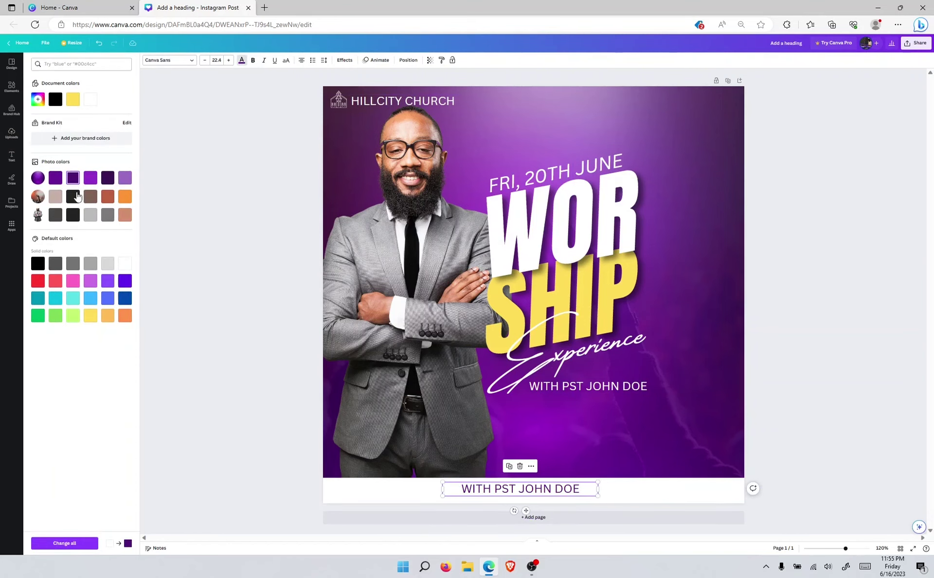
left_click(55, 178)
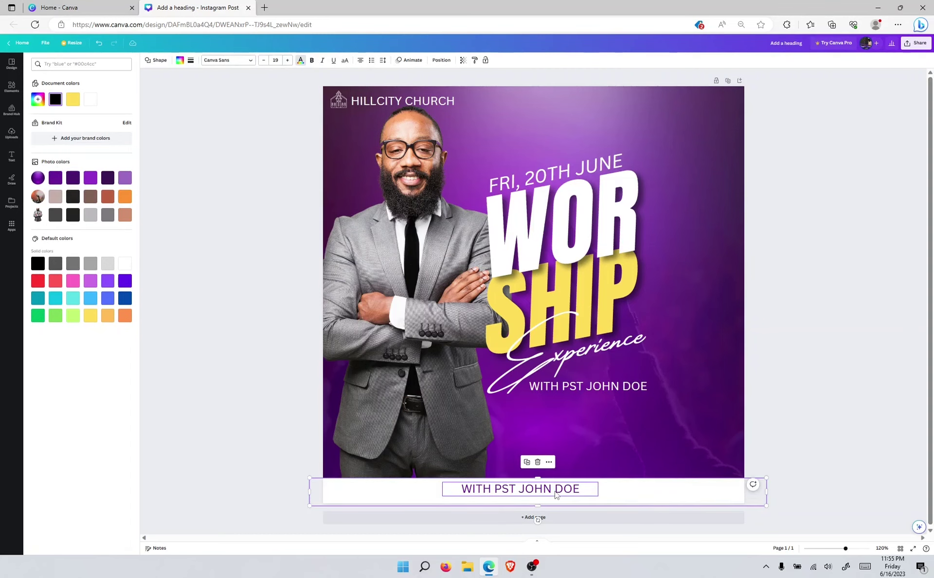
left_click_drag(597, 495, 481, 492)
double_click(480, 493)
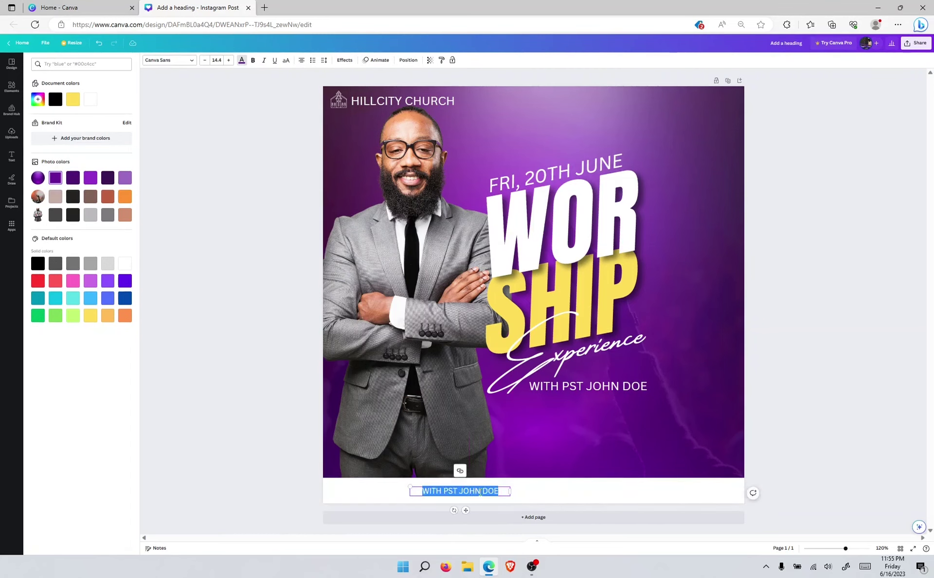
type("+1 234 567 890")
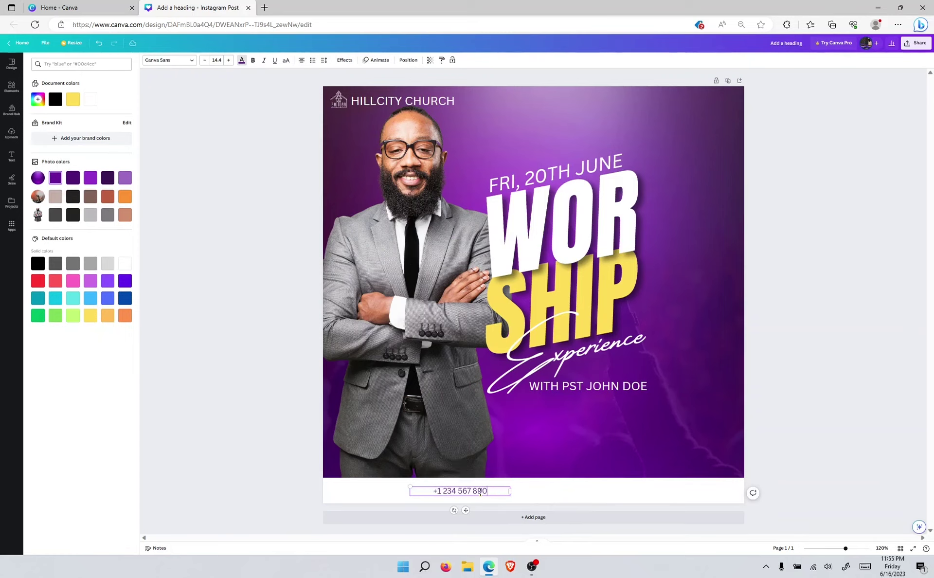
type(" | info@youre")
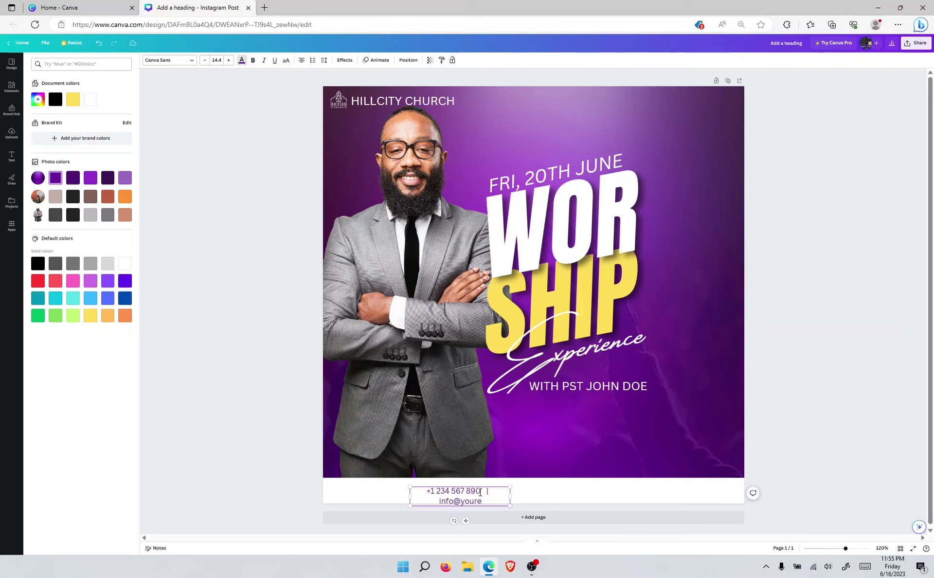
key("BackSpace")
type("mailhereorg | www.yourwebsit")
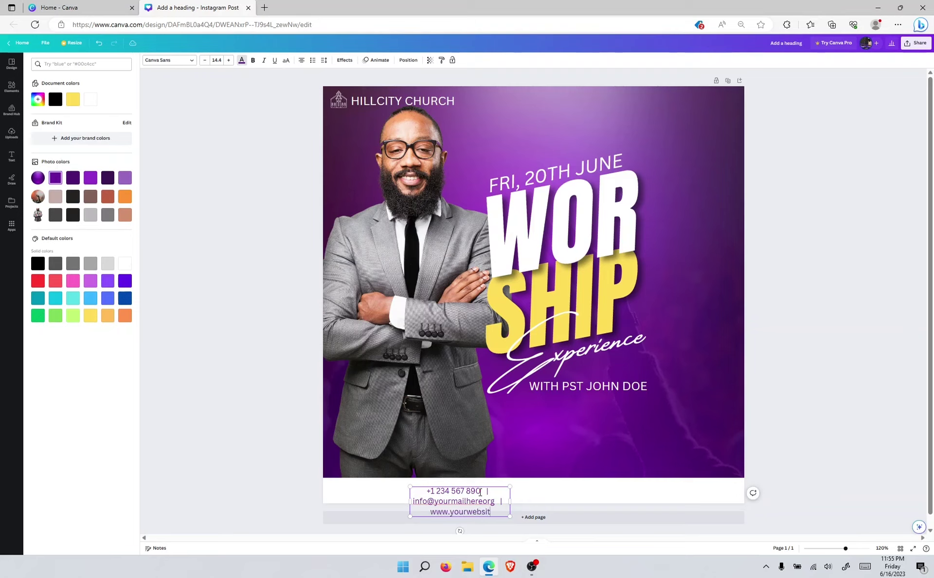
type("org")
Step: Widen the contact text box to fit one line, enlarge it slightly, and centre it in the white band
left_click(467, 507)
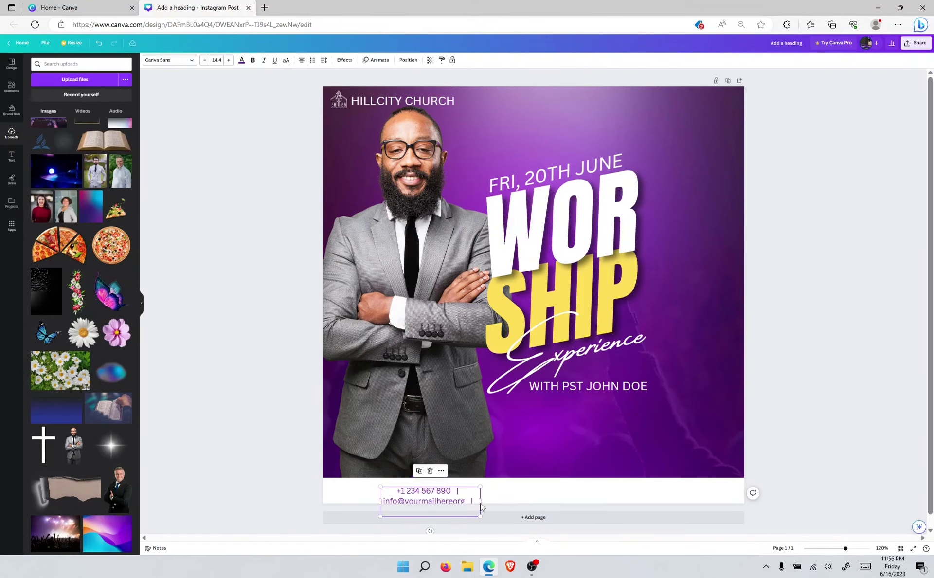
left_click_drag(480, 500, 678, 491)
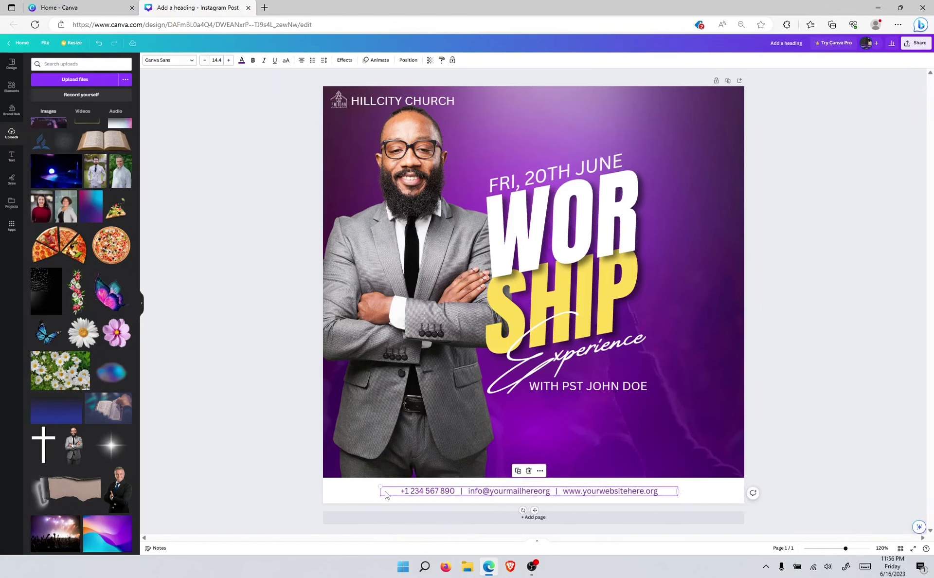
left_click_drag(380, 487, 340, 485)
left_click_drag(494, 487, 516, 488)
left_click(611, 428)
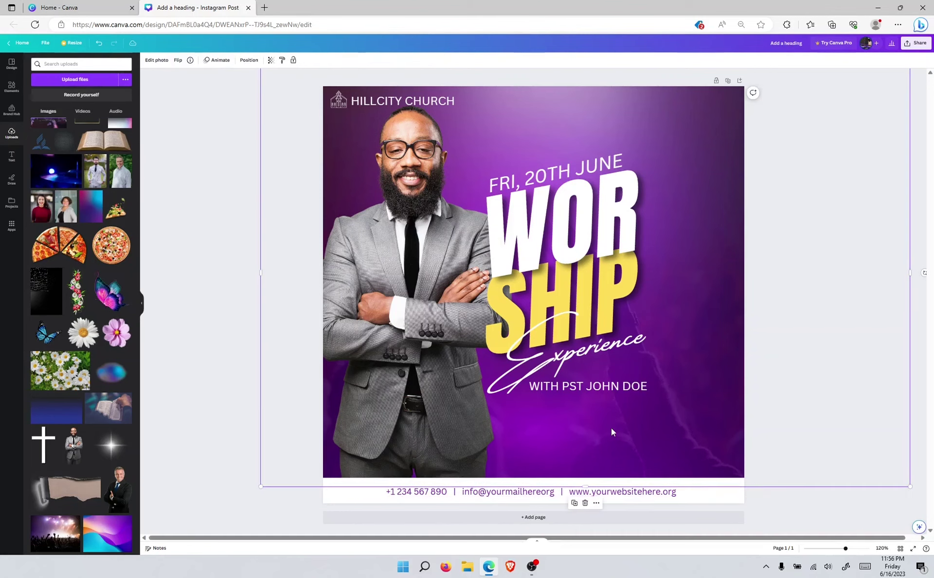
Step: Duplicate the pastor text line, place the copy below it, and change its text to "MAIN SANCTUARY"
left_click(582, 387)
left_click(700, 402)
left_click(607, 392)
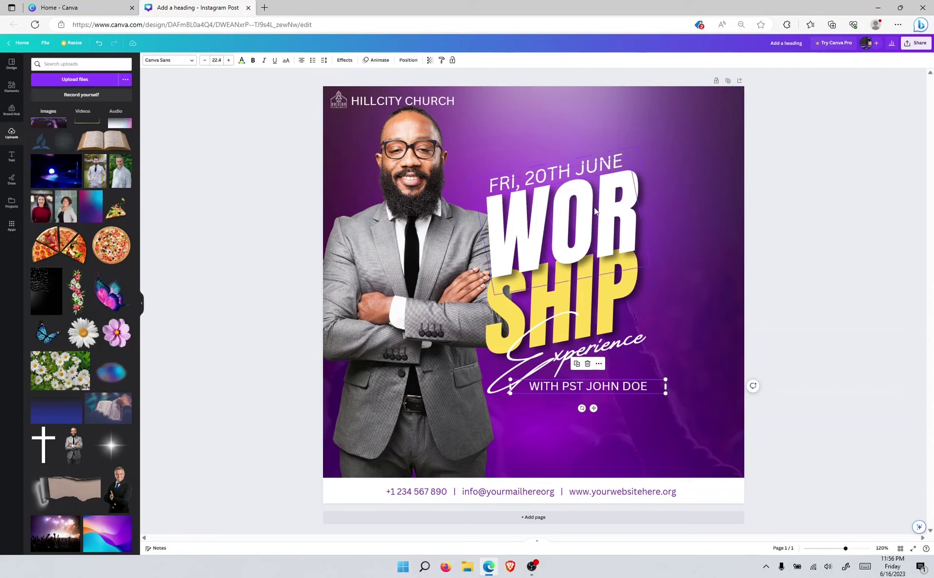
left_click(576, 363)
left_click_drag(562, 402, 563, 429)
double_click(570, 420)
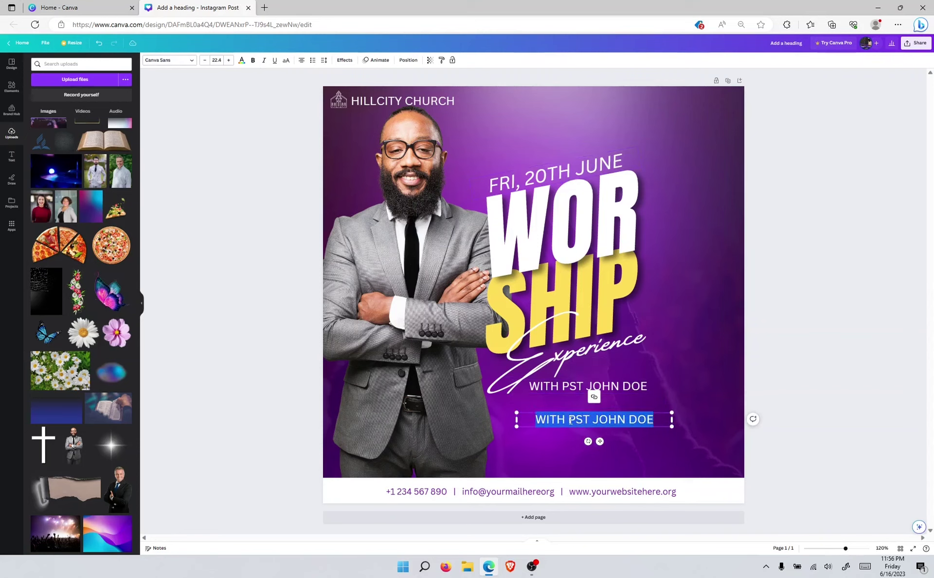
type("MAIN SAN")
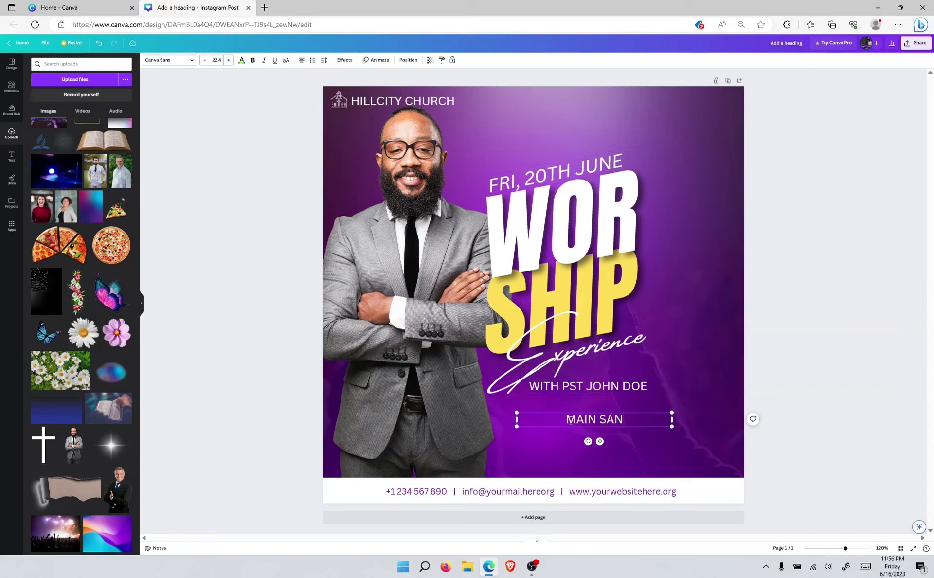
type("CTUARY")
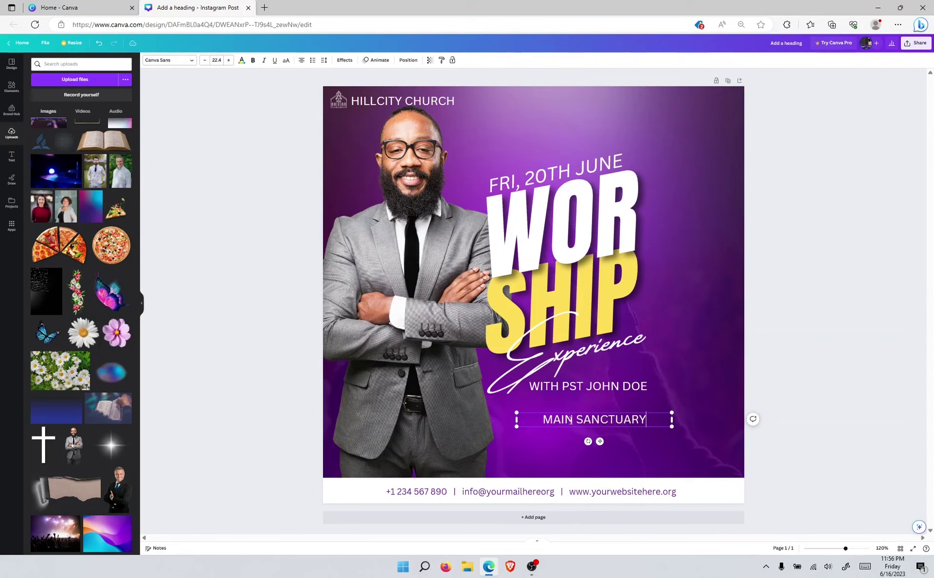
Step: Enlarge the "MAIN SANCTUARY" text so it is bigger than the pastor line above it
left_click(690, 387)
left_click(623, 418)
mouse_move(671, 419)
left_mouse_down()
mouse_move(633, 422)
mouse_move(686, 410)
left_mouse_up()
left_click(649, 447)
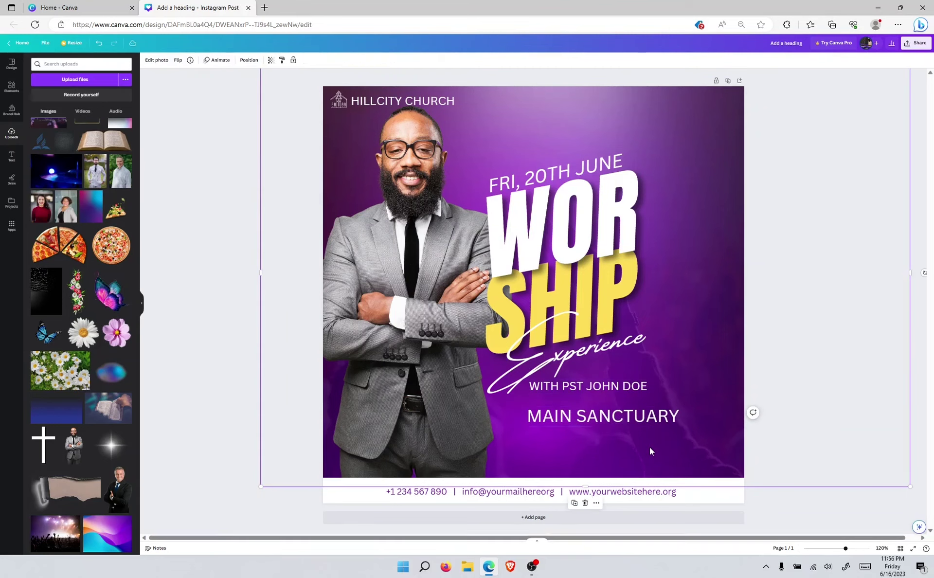
Step: Duplicate the pastor text line, place the copy below "MAIN SANCTUARY", and shrink it to size 14.6
left_click(603, 386)
left_click_drag(603, 386, 594, 433)
double_click(594, 432)
left_click(668, 444)
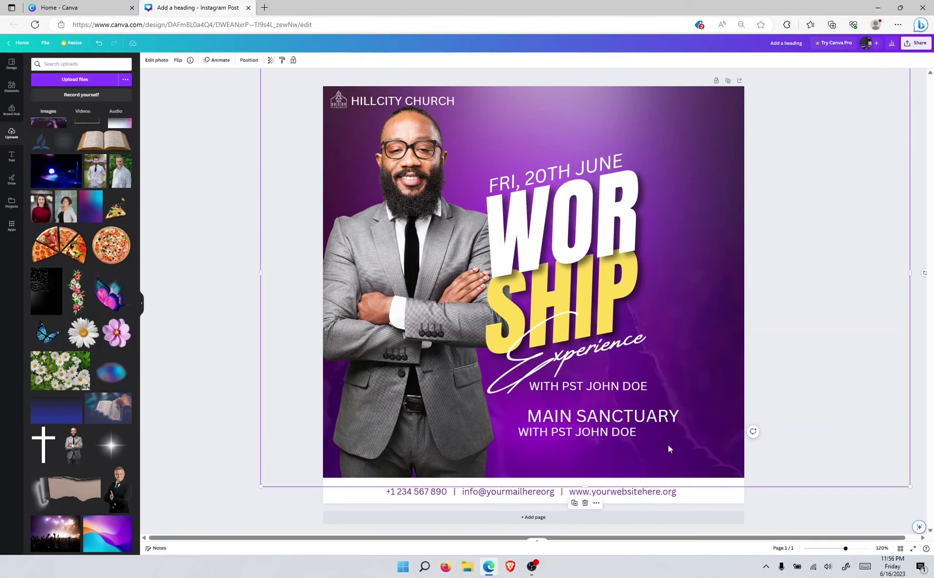
left_click(624, 431)
left_click_drag(654, 439, 586, 432)
Step: Replace the small copy's text with the venue's street address and widen its box so it fits on one line under "MAIN SANCTUARY"
double_click(586, 432)
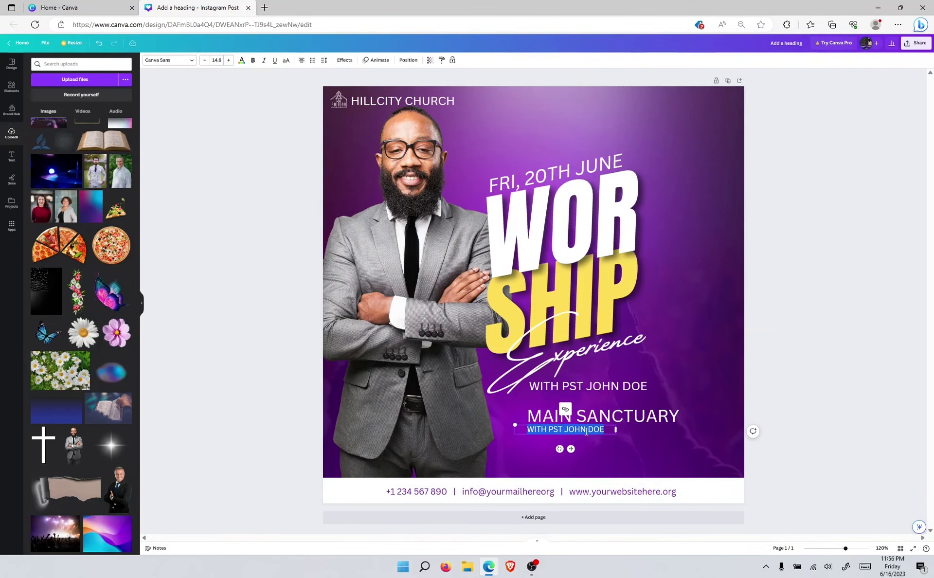
type("8TH STREET AVENUE, 123 CHOCAGO")
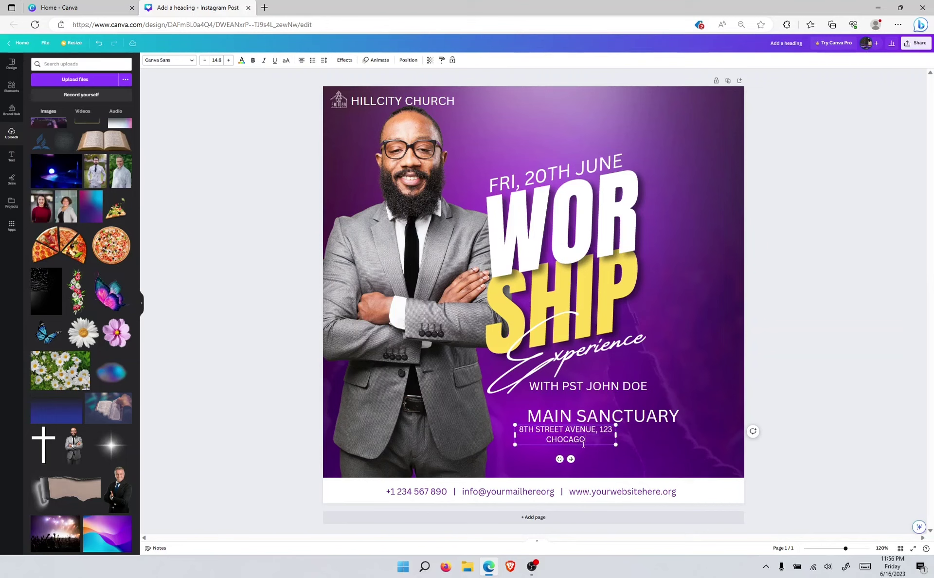
key("BackSpace")
type("O")
left_click(640, 441)
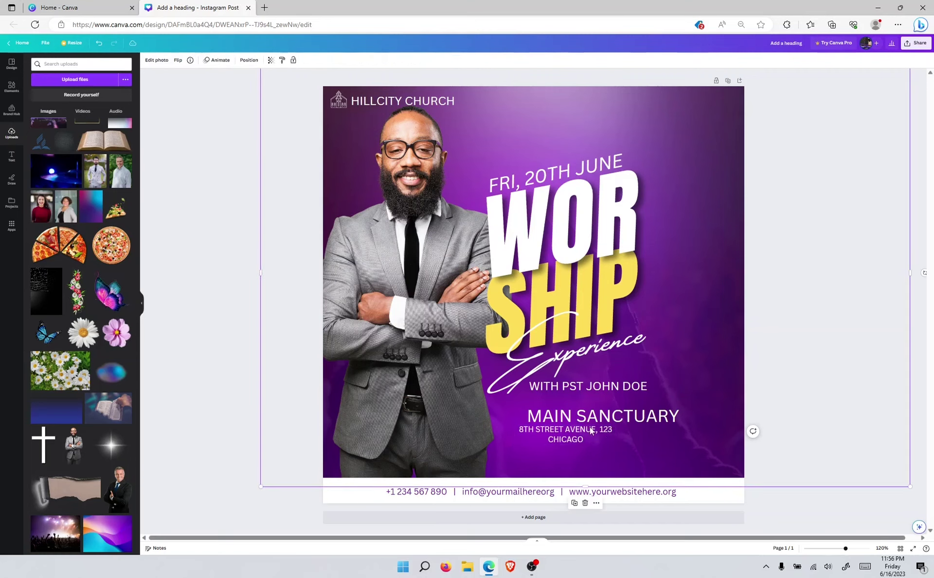
left_click(613, 434)
left_click_drag(615, 434, 650, 431)
left_click(647, 445)
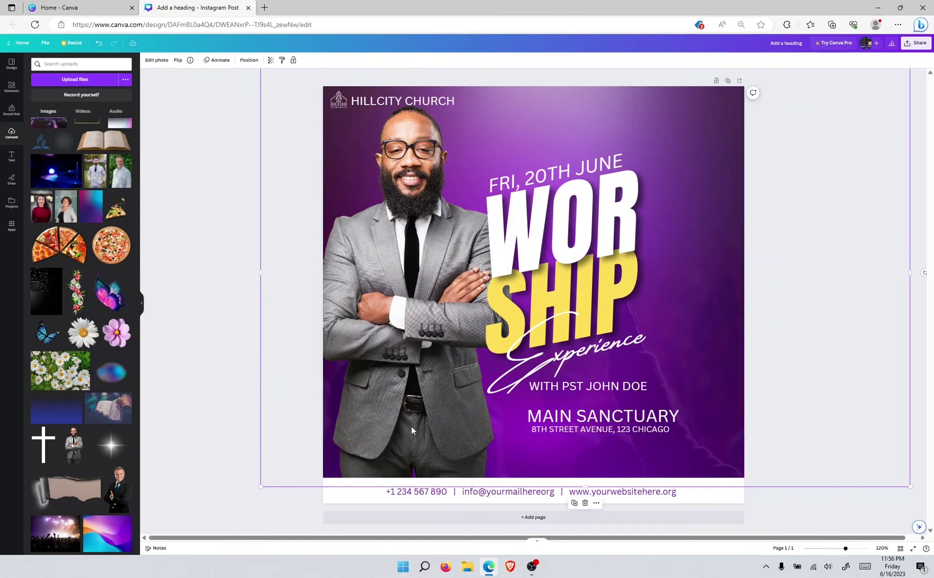
Step: Add the white star flare from the uploads and place it at the upper-right corner of the "WOR" heading
left_click(180, 210)
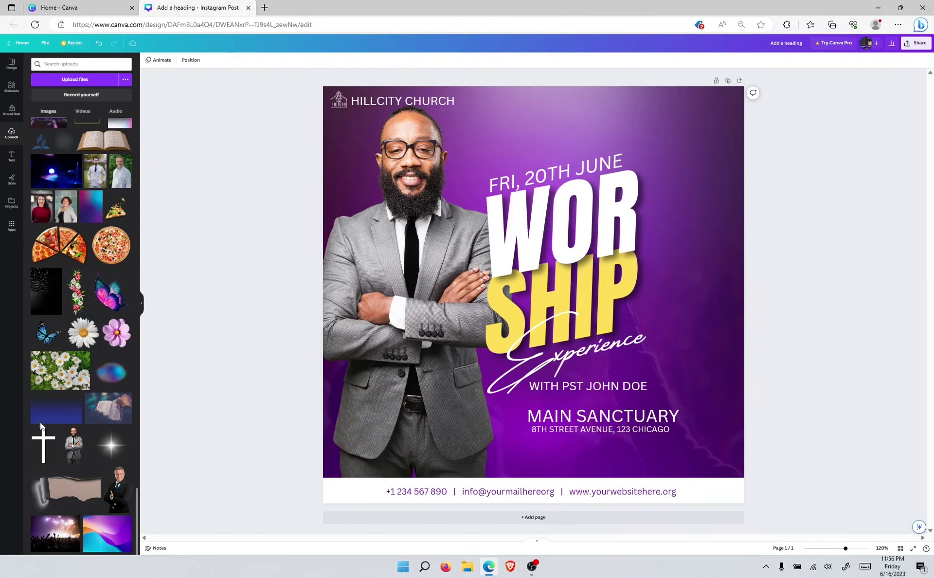
left_click(113, 459)
left_click(206, 381)
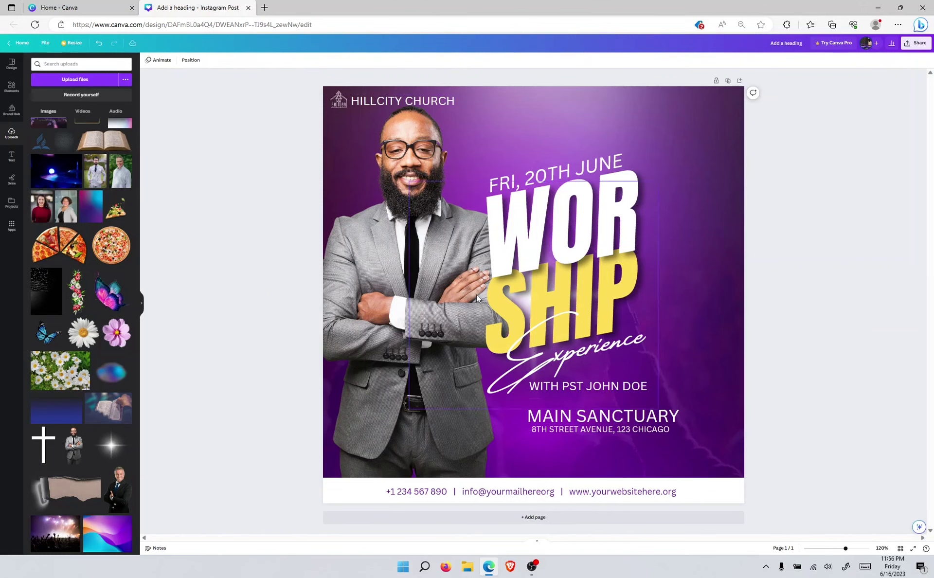
left_click_drag(477, 293, 574, 181)
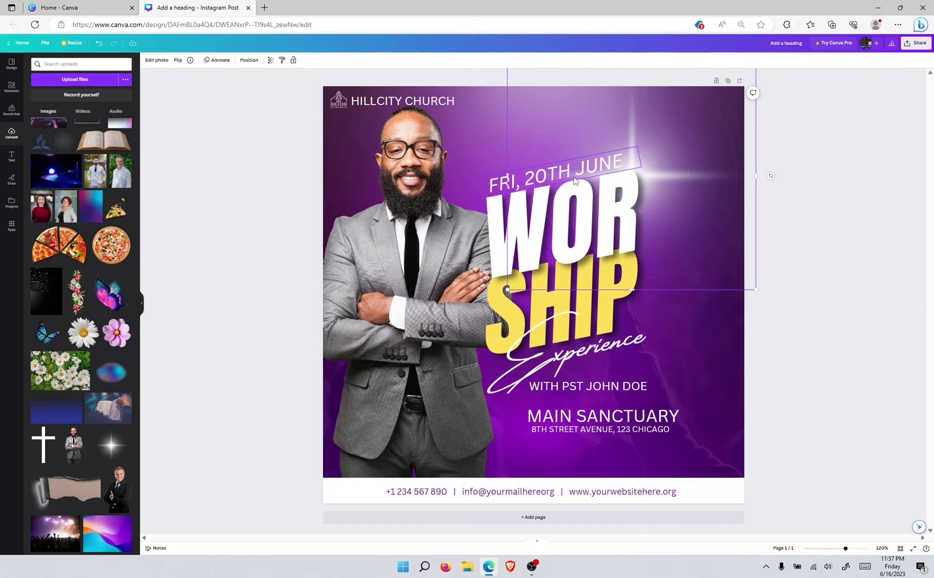
Step: Bring the star flare forward so it sits in front of the "WOR" heading
left_click(574, 181)
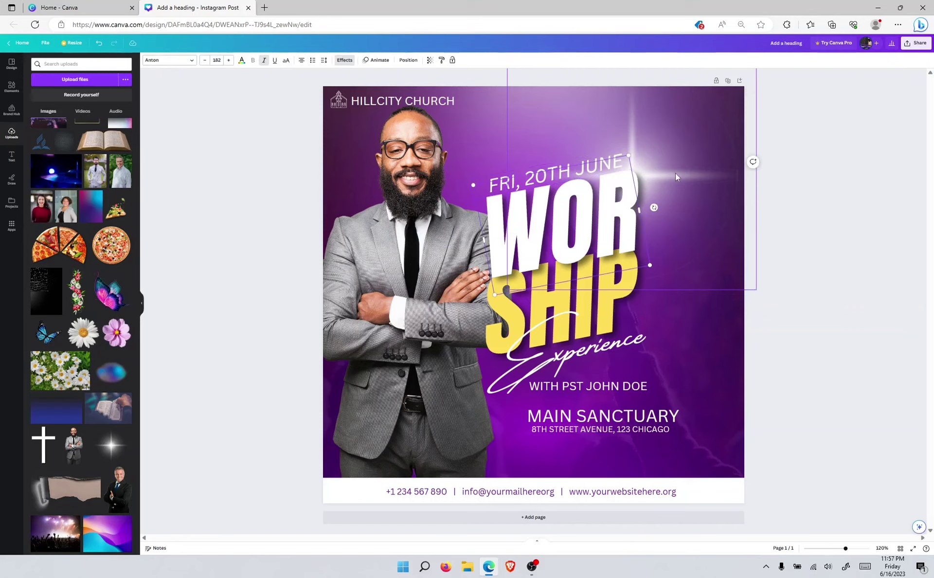
left_click(717, 277)
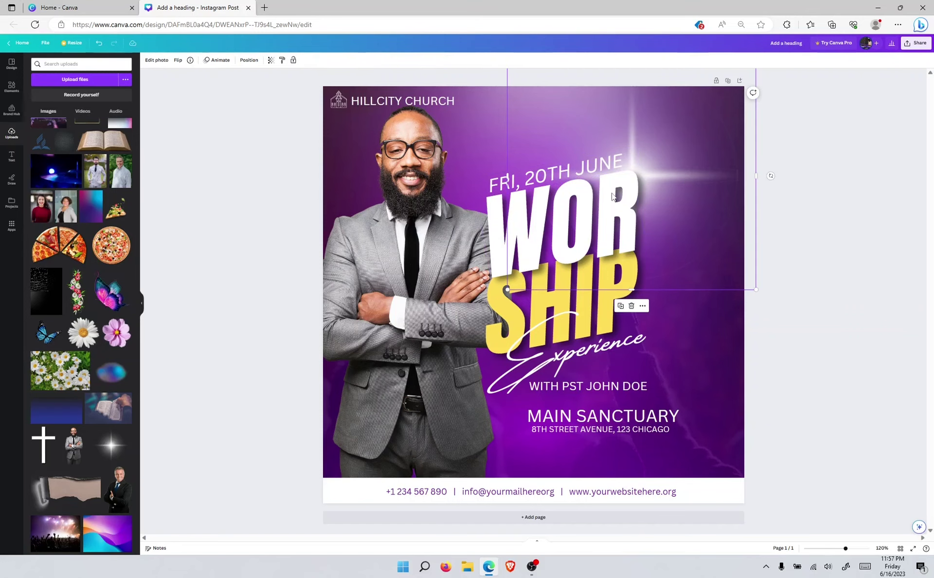
left_click(248, 60)
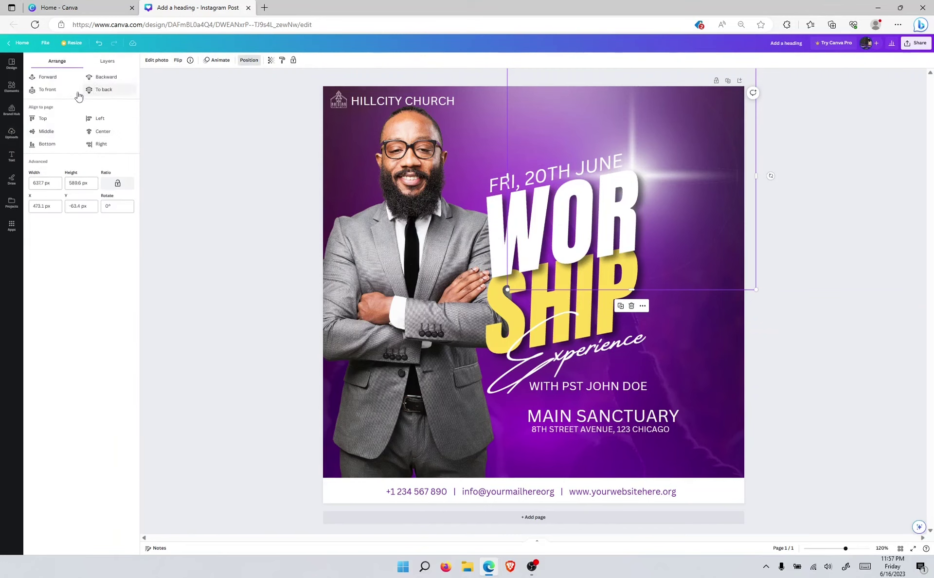
left_click(53, 79)
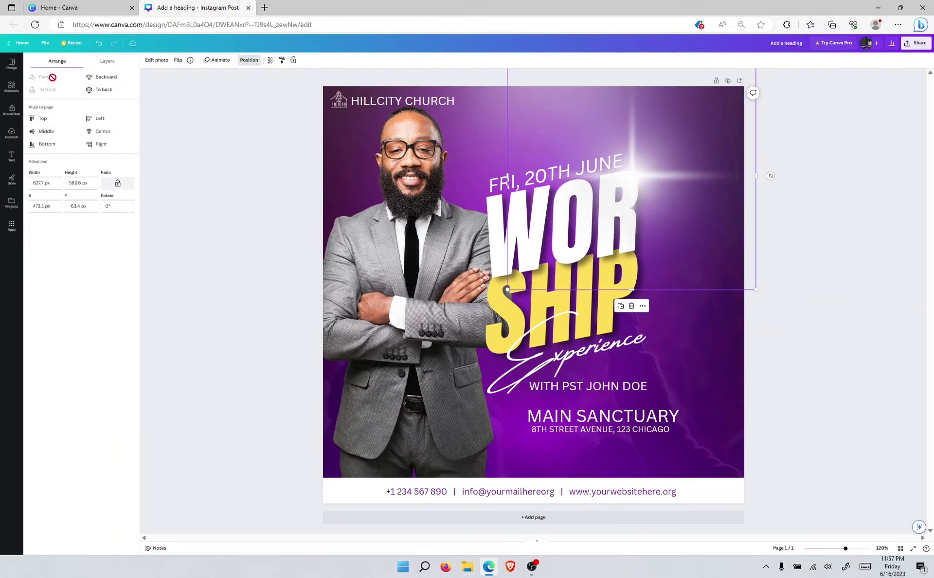
left_click(662, 169)
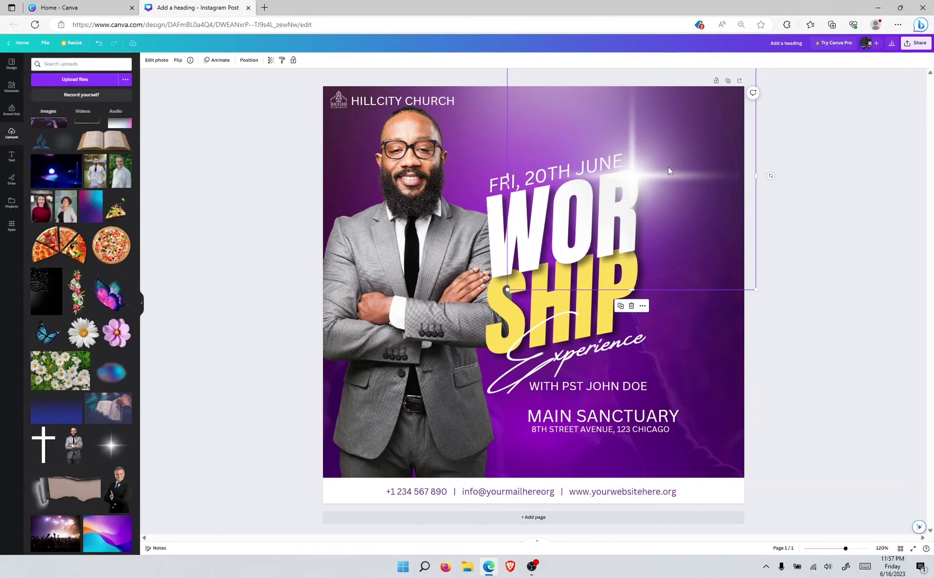
left_click(837, 274)
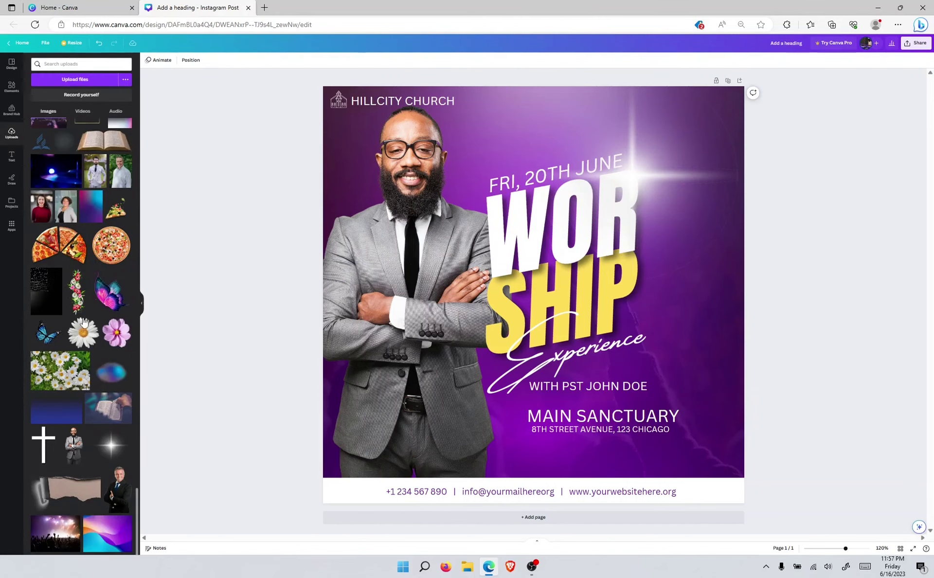
Step: Upload the image file pngwing.com (54) from the Downloads folder
scroll(84, 322, "down", 15)
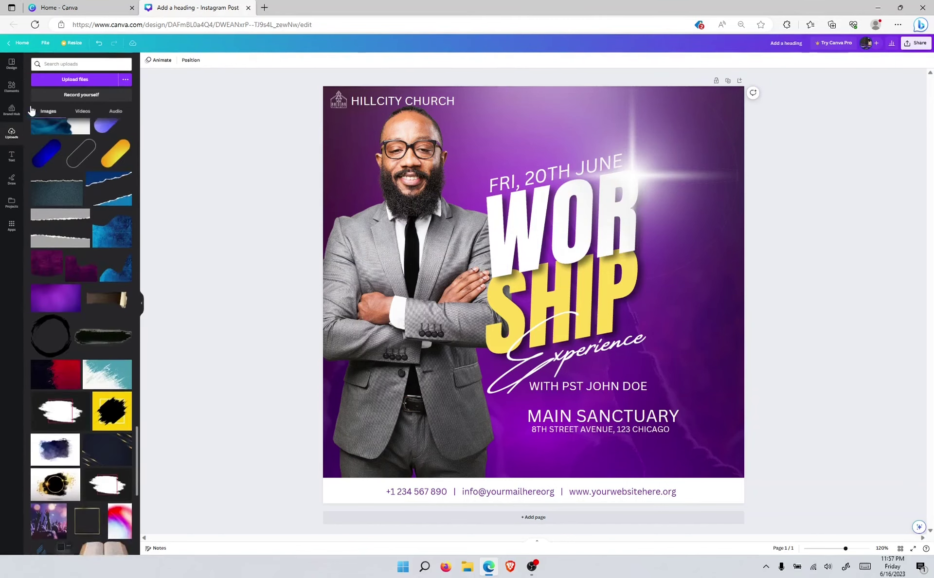
left_click(72, 79)
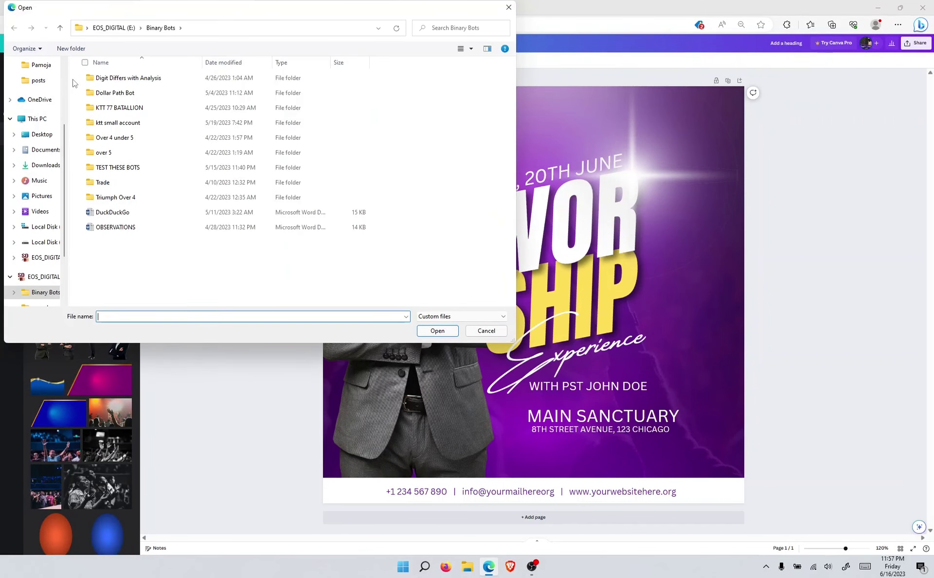
left_click(43, 165)
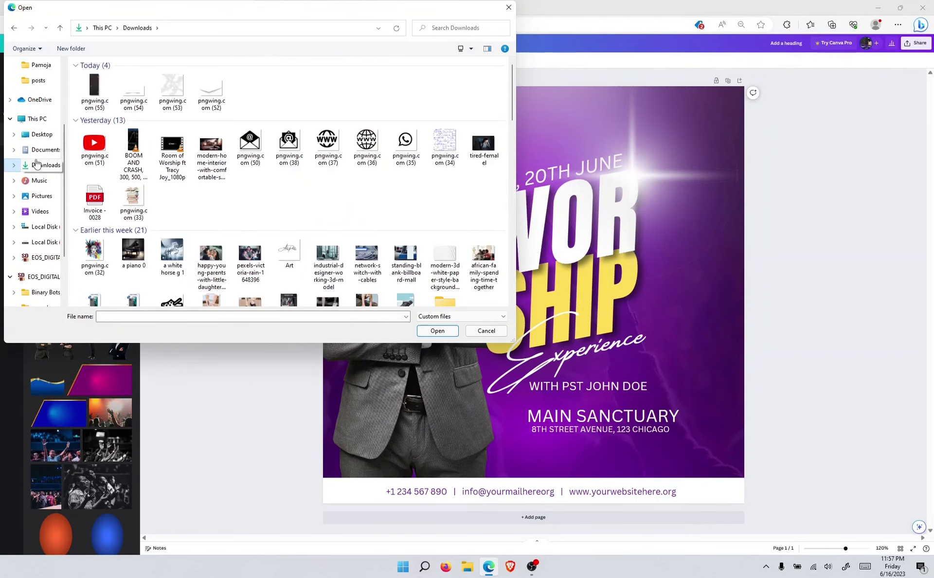
left_click(41, 150)
left_click(41, 135)
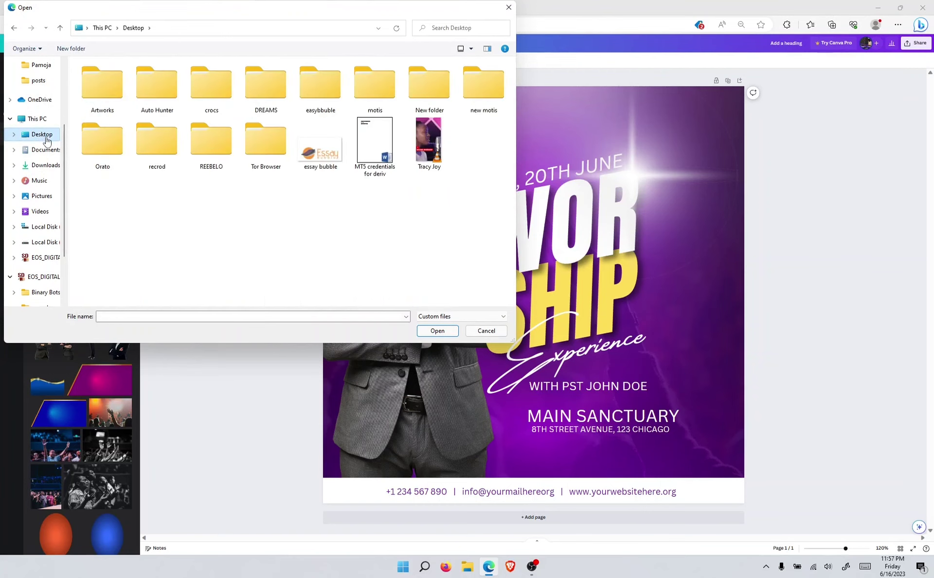
left_click(49, 165)
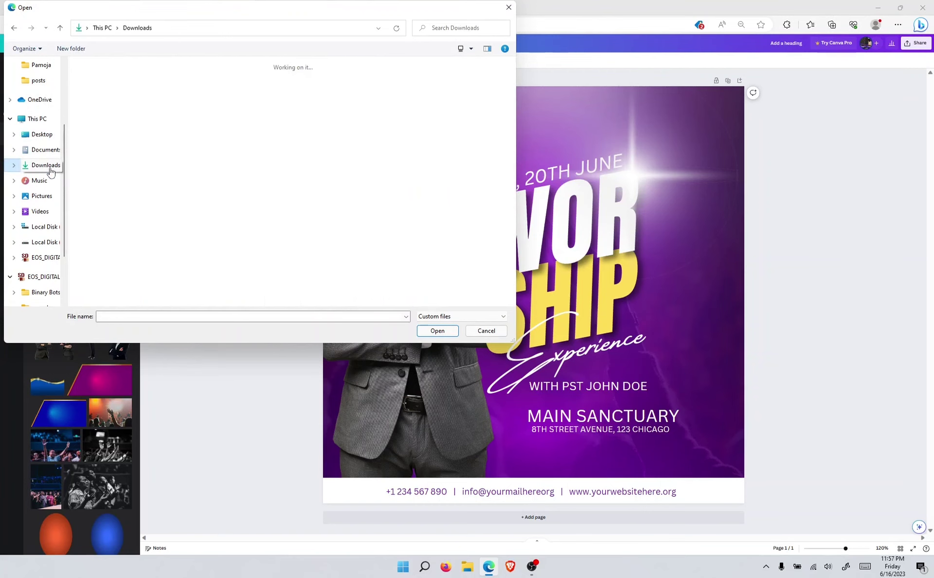
left_click(134, 88)
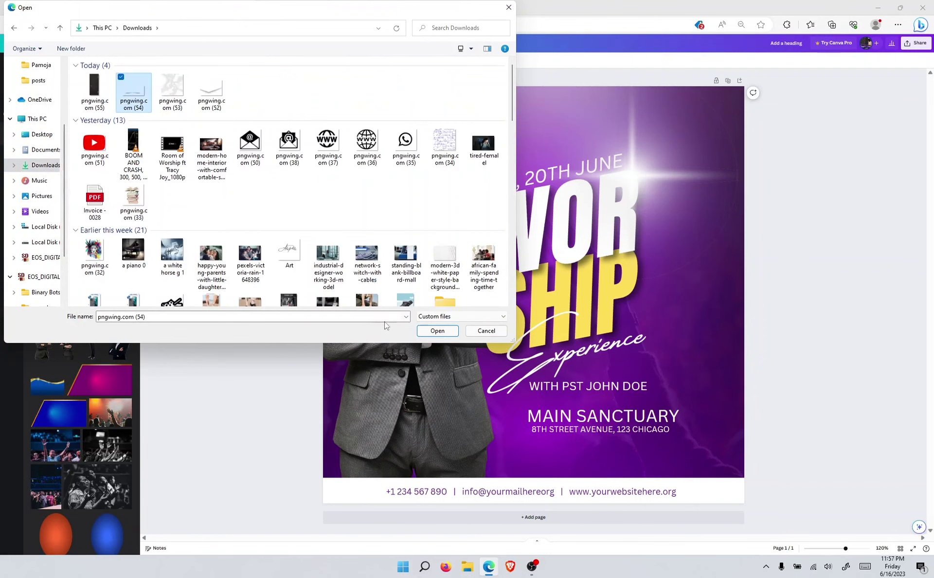
left_click(425, 331)
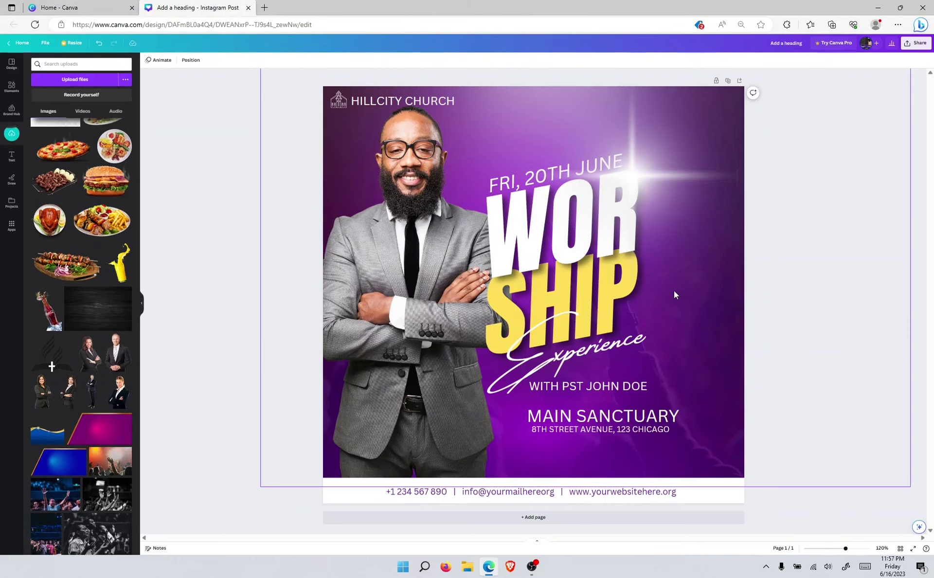
Step: Add the uploaded shadow image over the "SHIP" heading and rotate it to match the heading's tilt
scroll(88, 287, "up", 5)
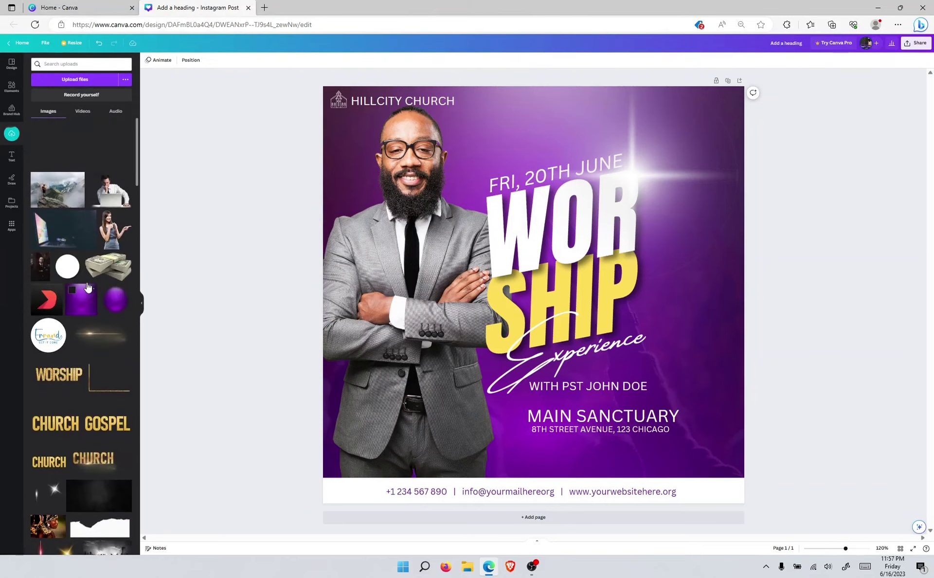
left_click(90, 159)
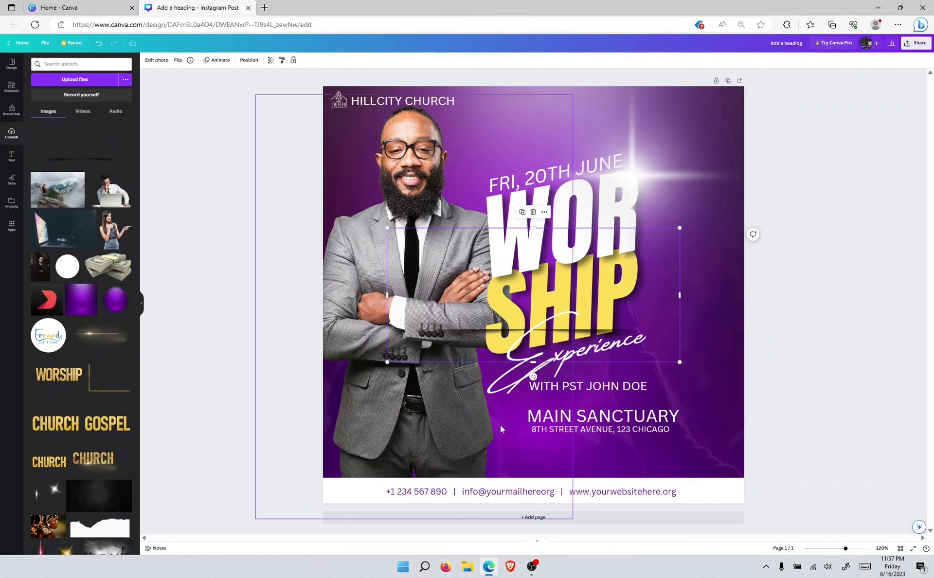
left_click_drag(514, 315, 575, 284)
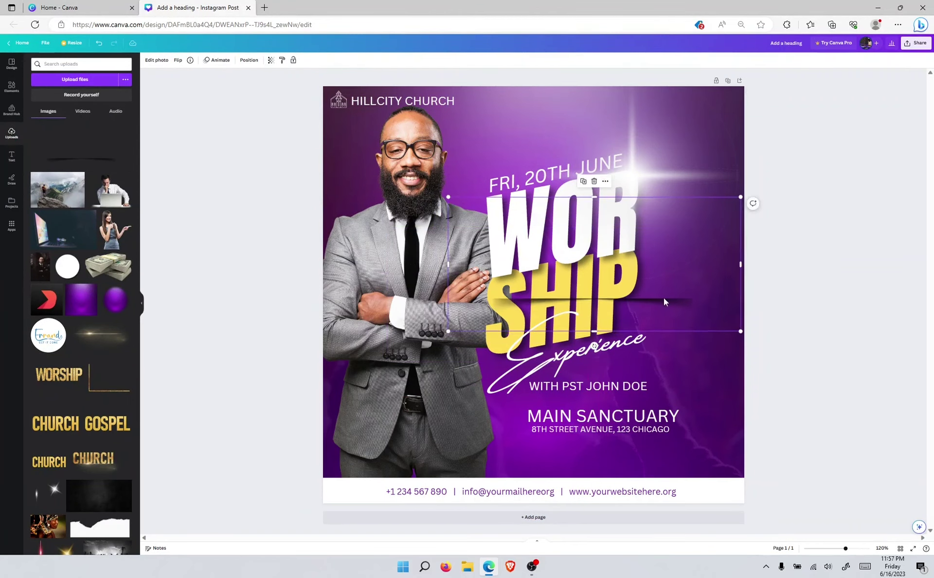
left_click_drag(589, 350, 607, 345)
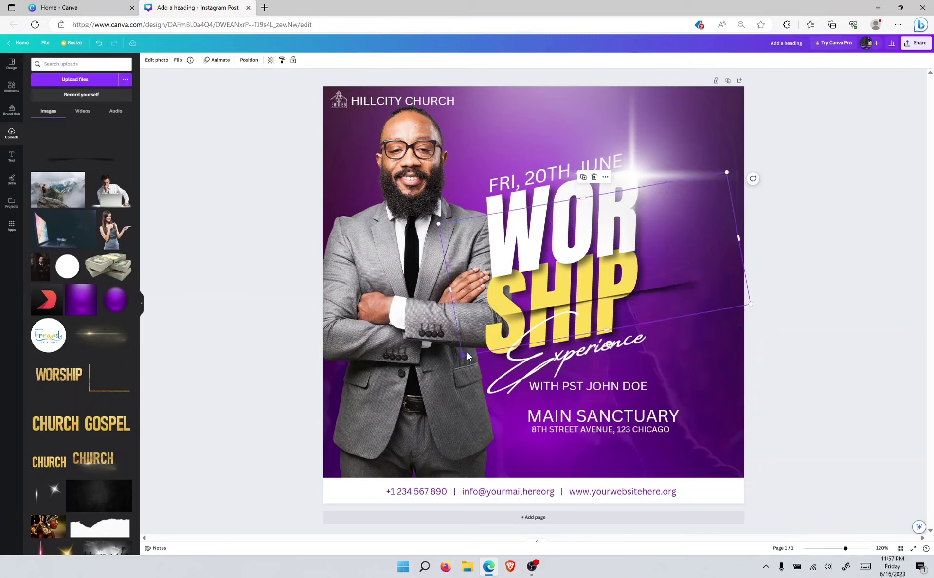
Step: Resize the tilted shadow to roughly the heading's width and position it across the middle of "SHIP"
left_click_drag(467, 357, 564, 315)
left_click_drag(687, 246, 594, 286)
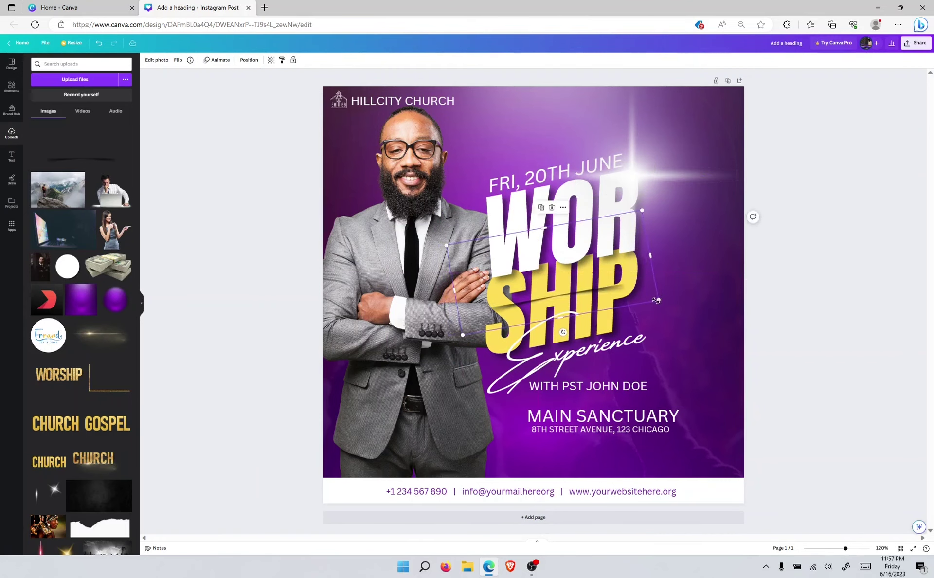
left_click_drag(659, 301, 710, 314)
left_click_drag(646, 296, 630, 280)
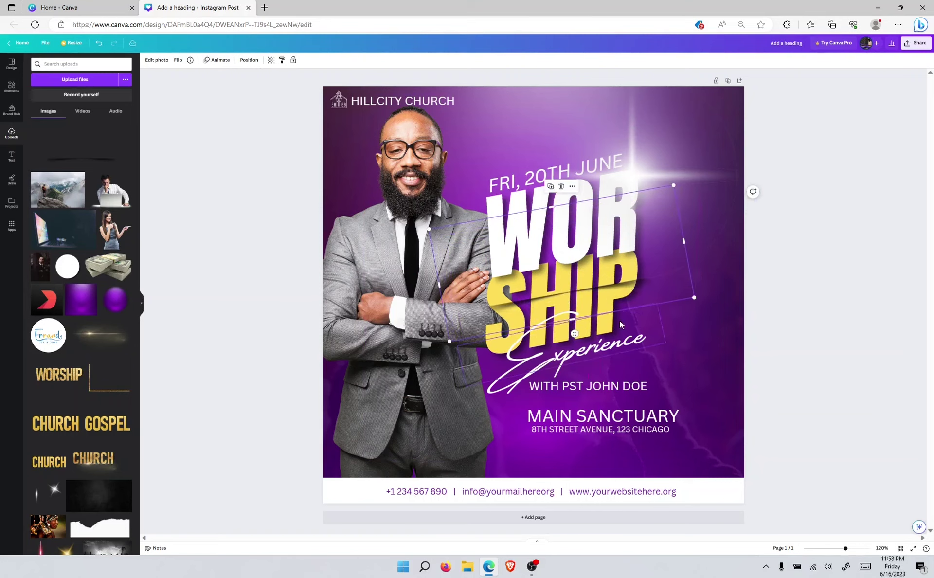
Step: Duplicate the tilted shadow and place the copy across the middle of "WOR"
key("ctrl+z")
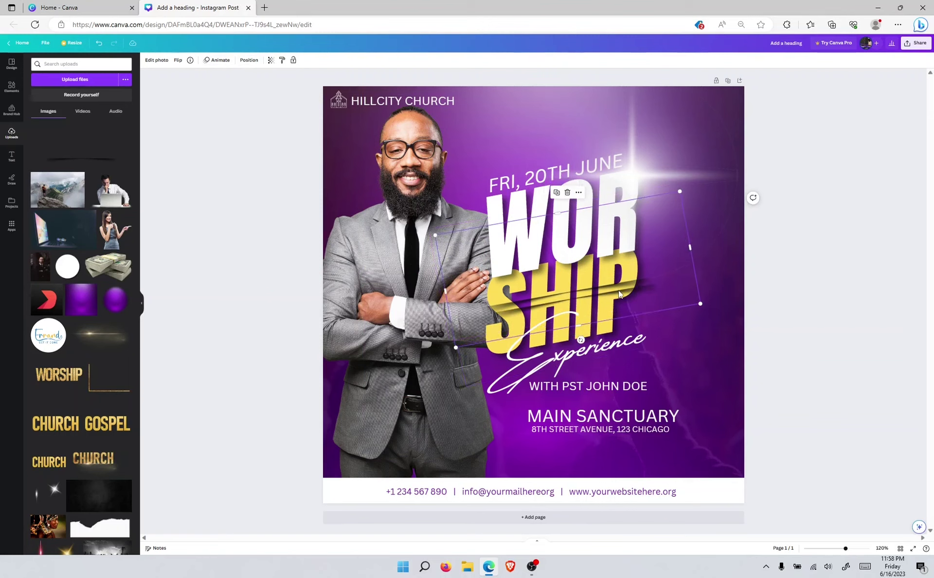
left_click_drag(621, 295, 608, 220)
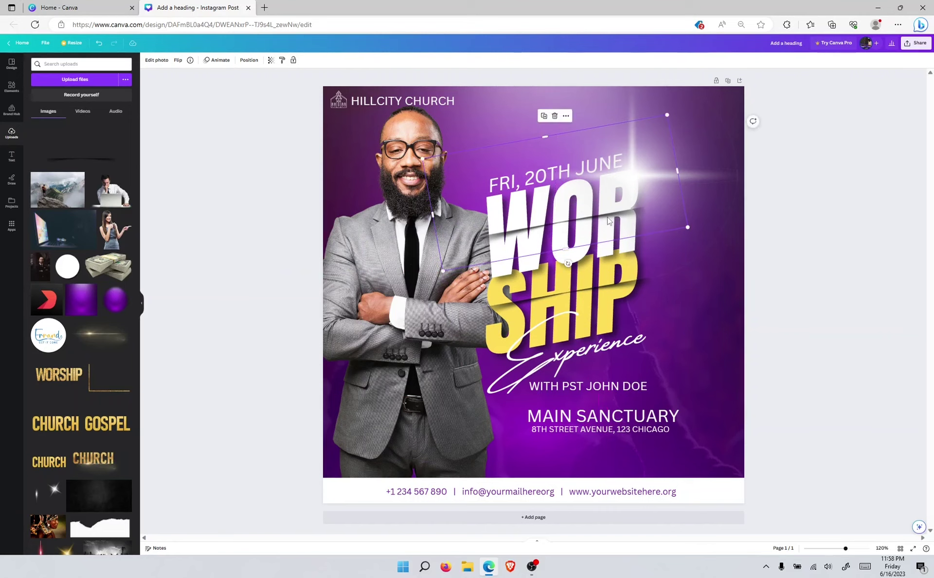
left_click(727, 337)
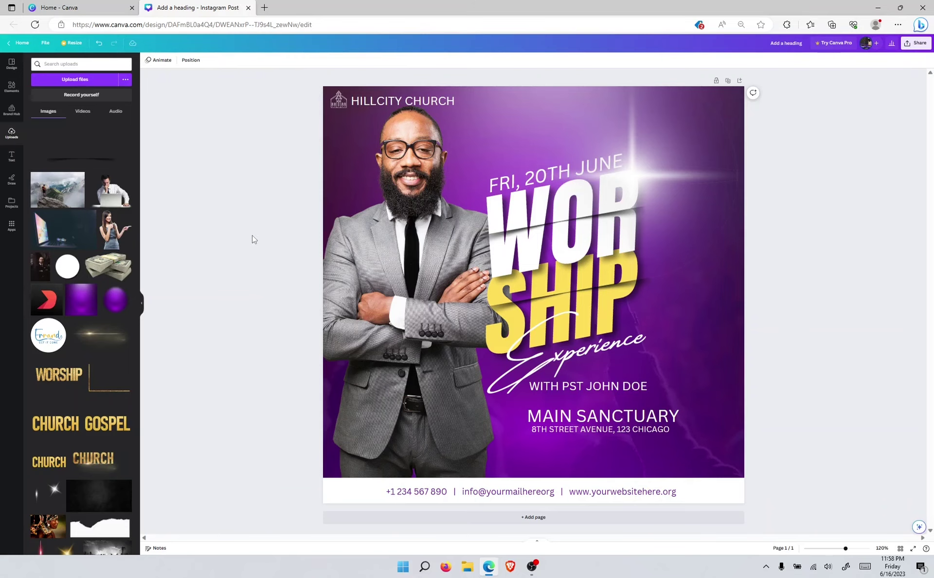
Step: Move the star flare from the heading to the poster's top-right corner
left_click_drag(644, 167, 825, 88)
left_click(813, 284)
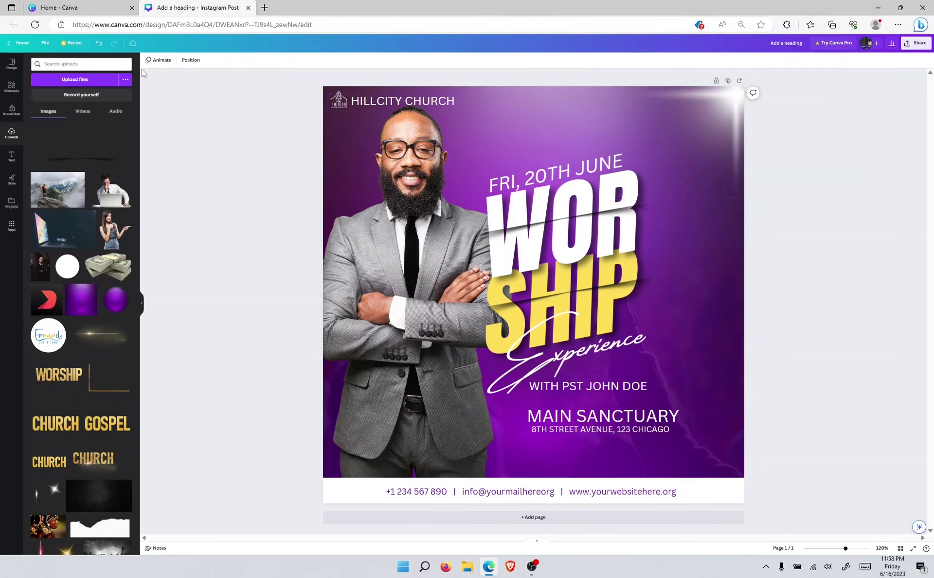
Step: Clear the "Church icon" search and browse the element library's shapes and graphics for a decorative element
left_click(10, 110)
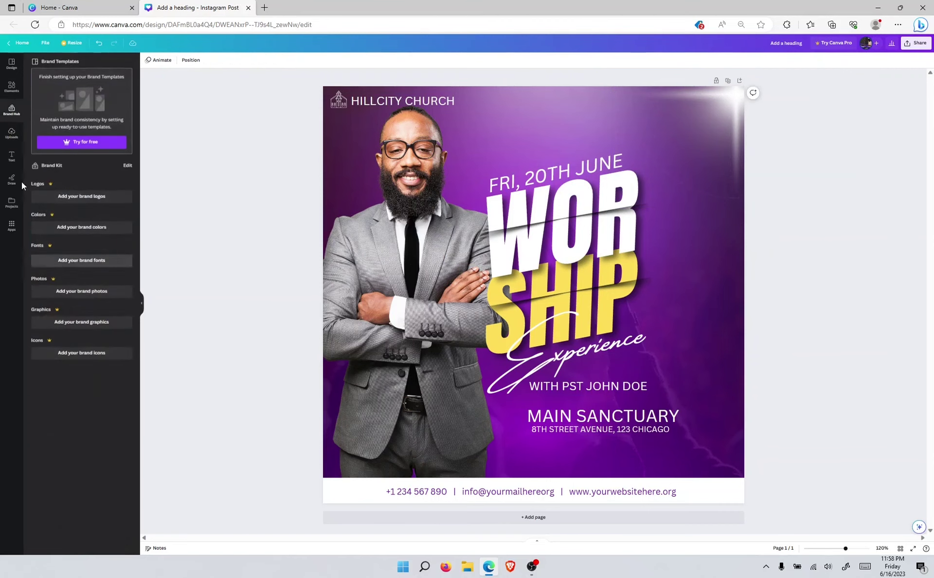
left_click(12, 86)
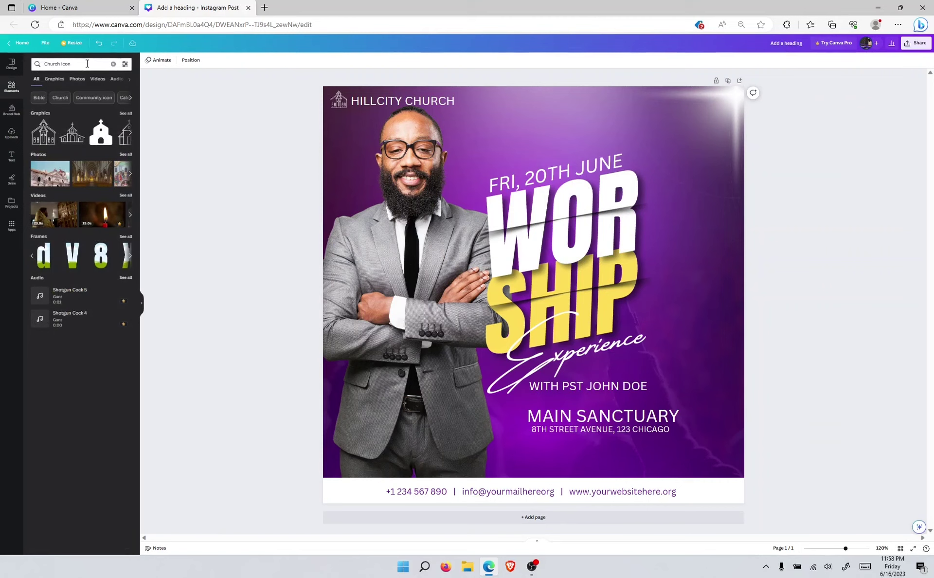
left_click(112, 64)
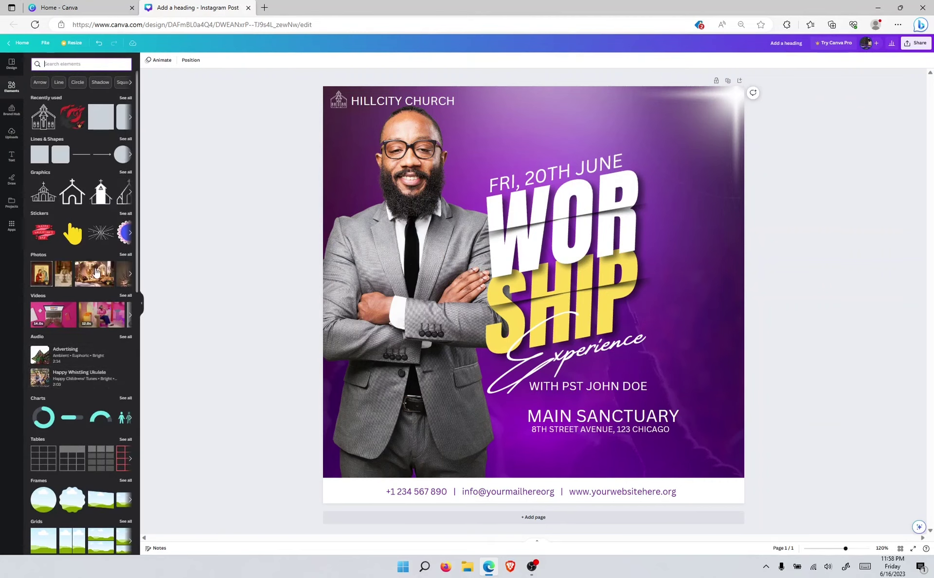
left_click(130, 154)
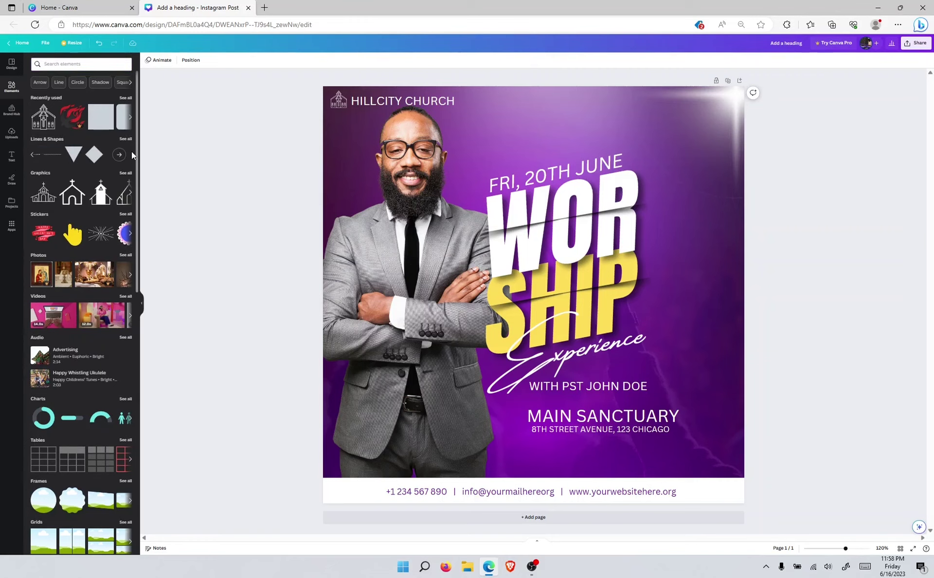
left_click(130, 193)
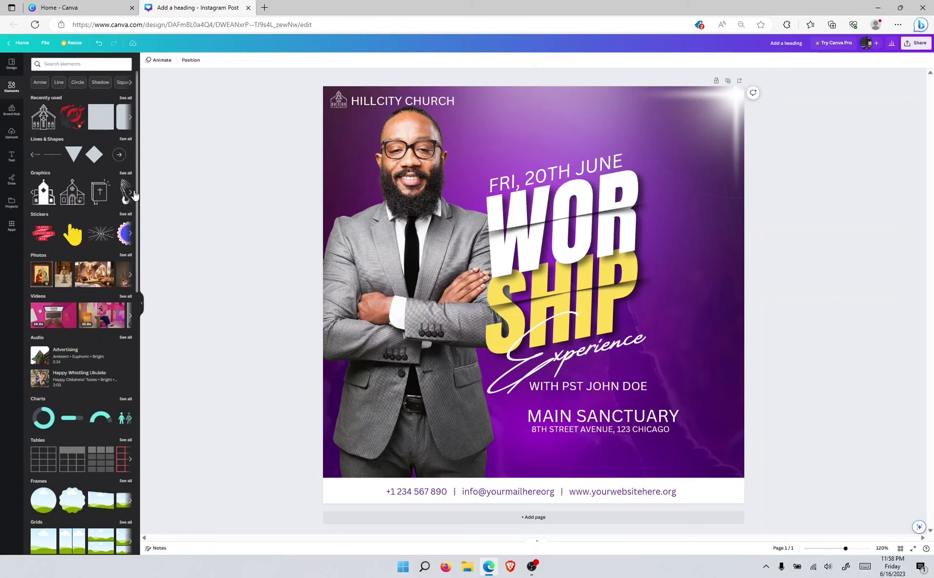
left_click(132, 193)
left_click(132, 193)
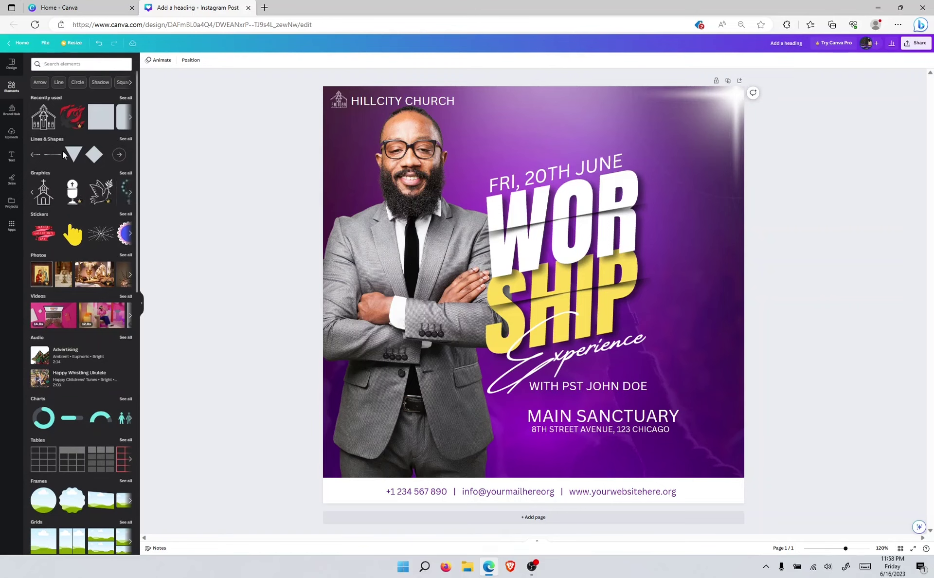
Step: Try a dotted line from the line shapes on the poster, and undo the addition
scroll(42, 219, "down", 15)
scroll(42, 224, "up", 15)
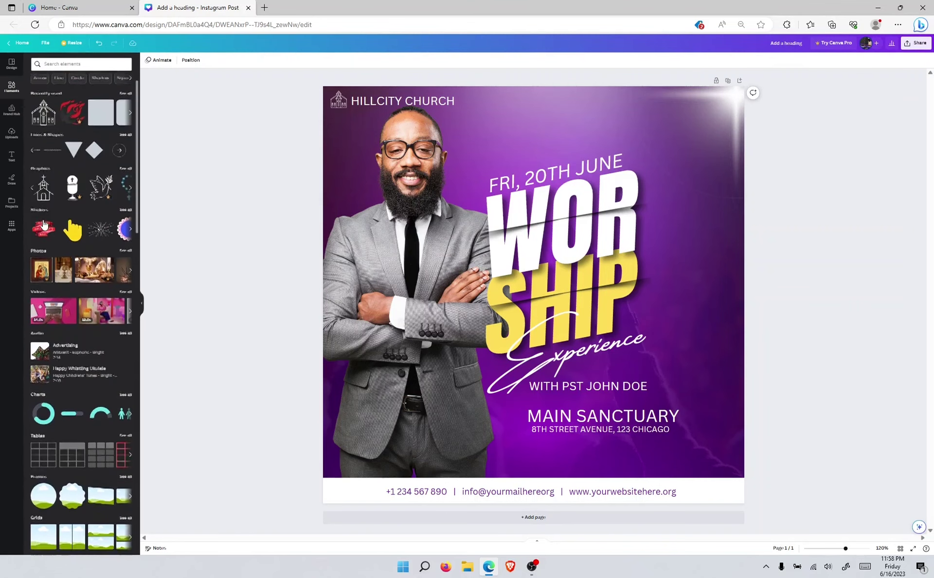
left_click(52, 160)
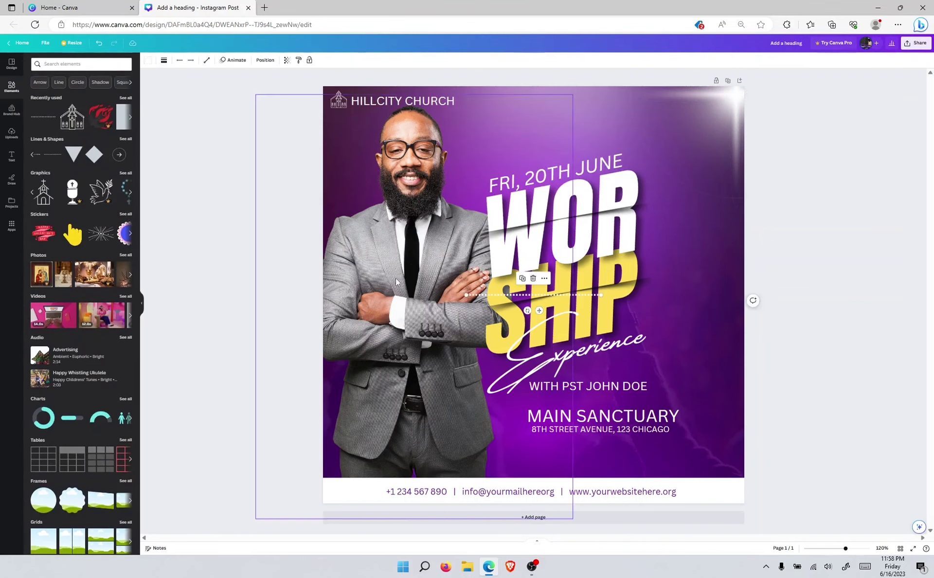
key("ctrl+z")
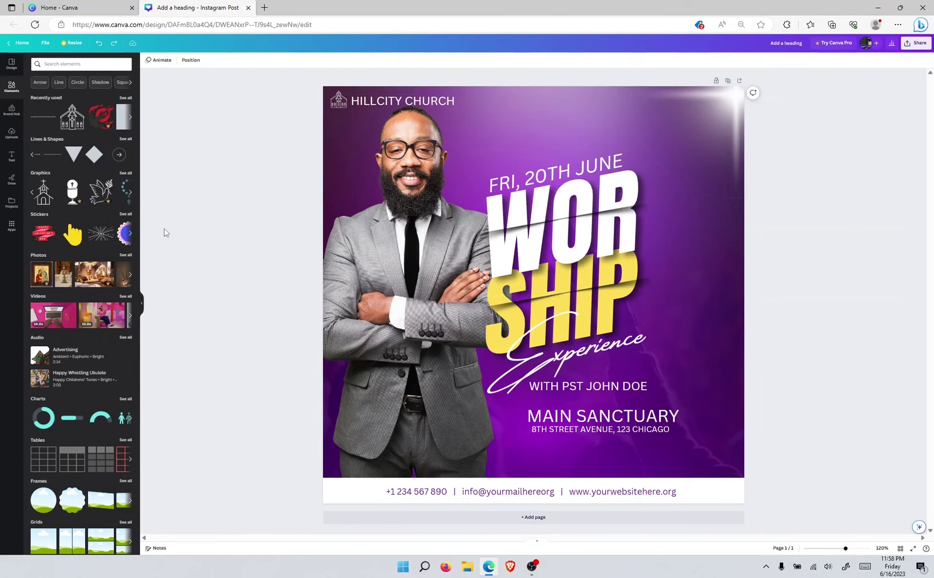
Step: Look through the element collections, browse categories and suggested search keywords for a decorative graphic
scroll(74, 154, "down", 15)
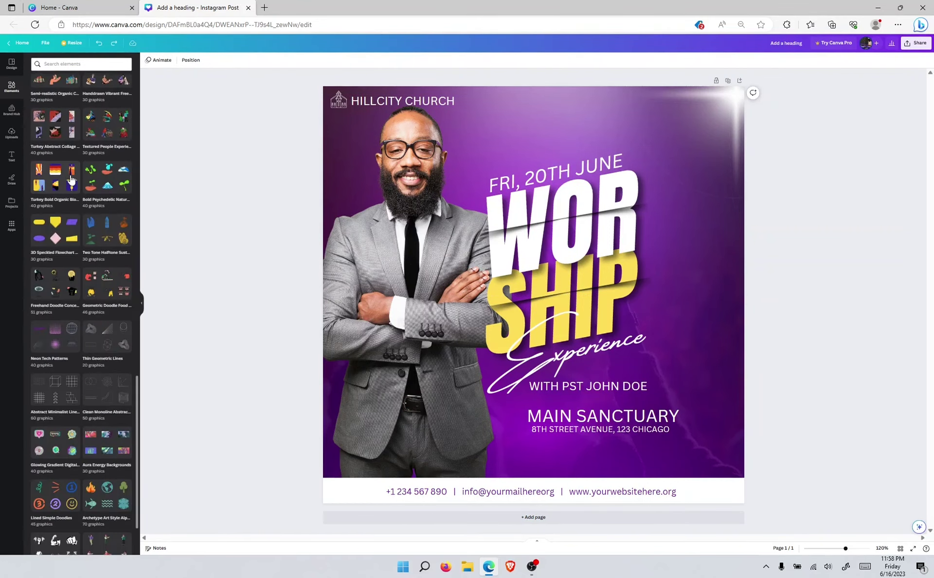
scroll(71, 180, "up", 15)
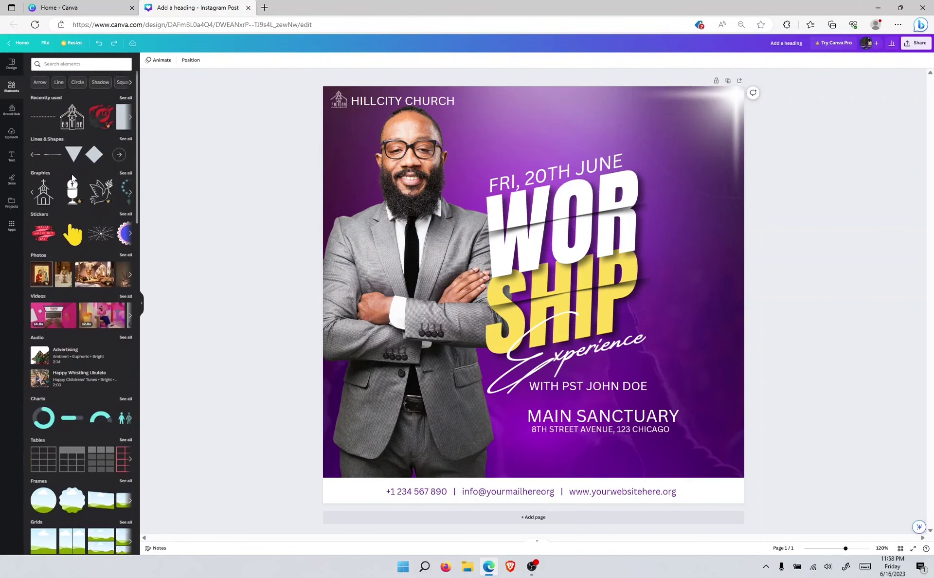
left_click(62, 65)
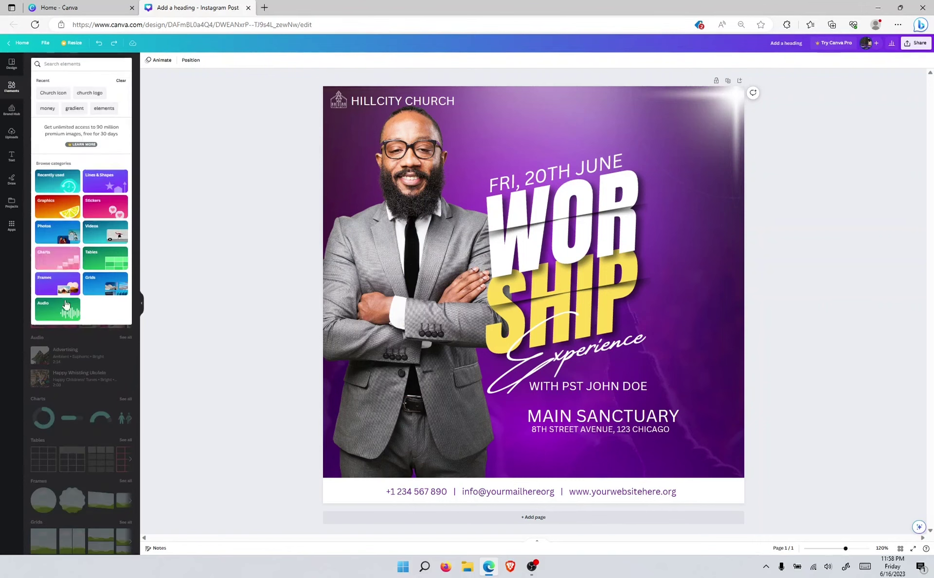
left_click(200, 308)
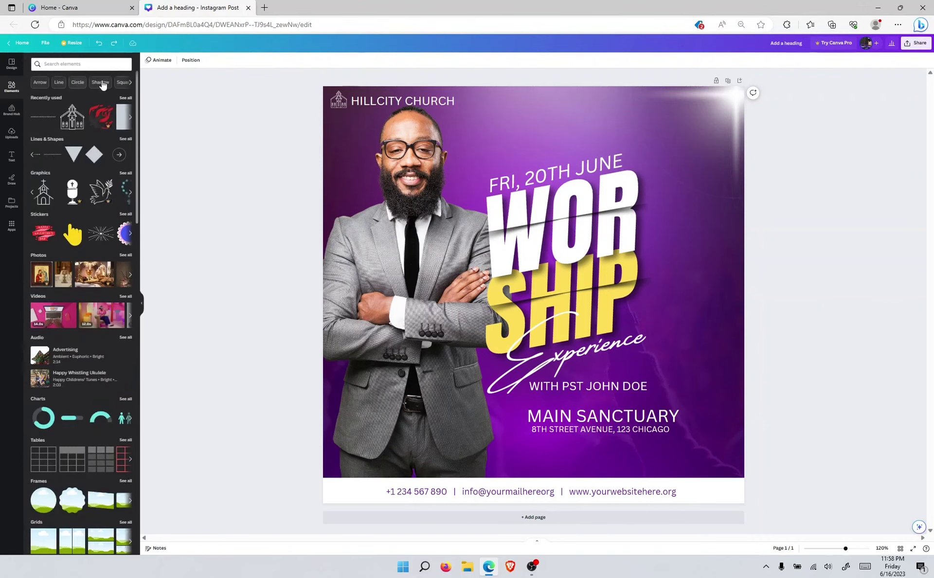
left_click(130, 82)
left_click(130, 82)
left_click(130, 84)
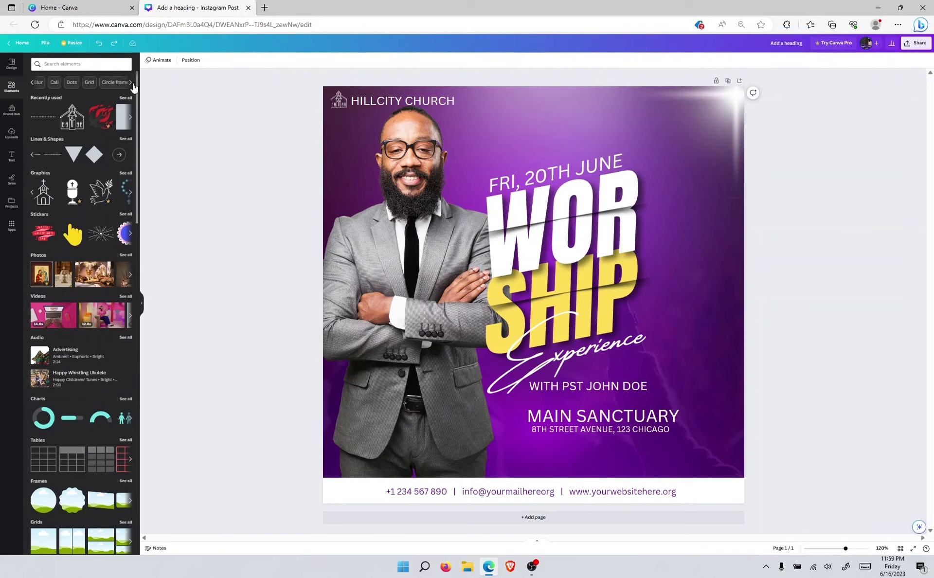
left_click(132, 83)
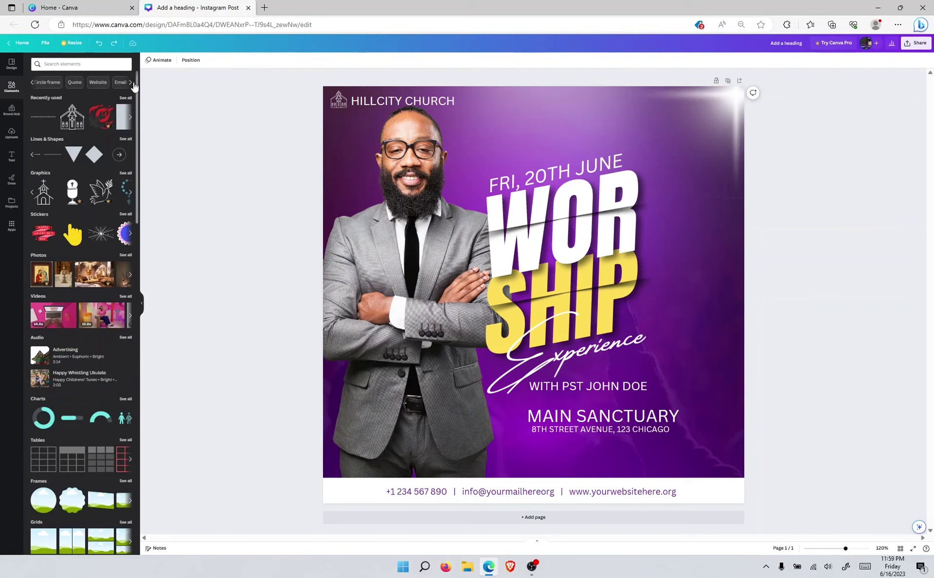
left_click(33, 83)
left_click(33, 83)
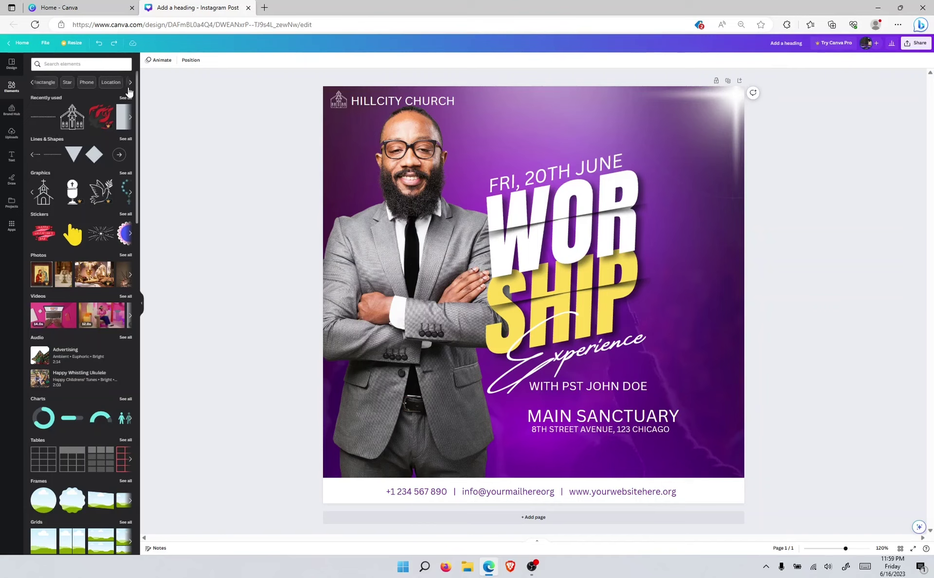
left_click(32, 83)
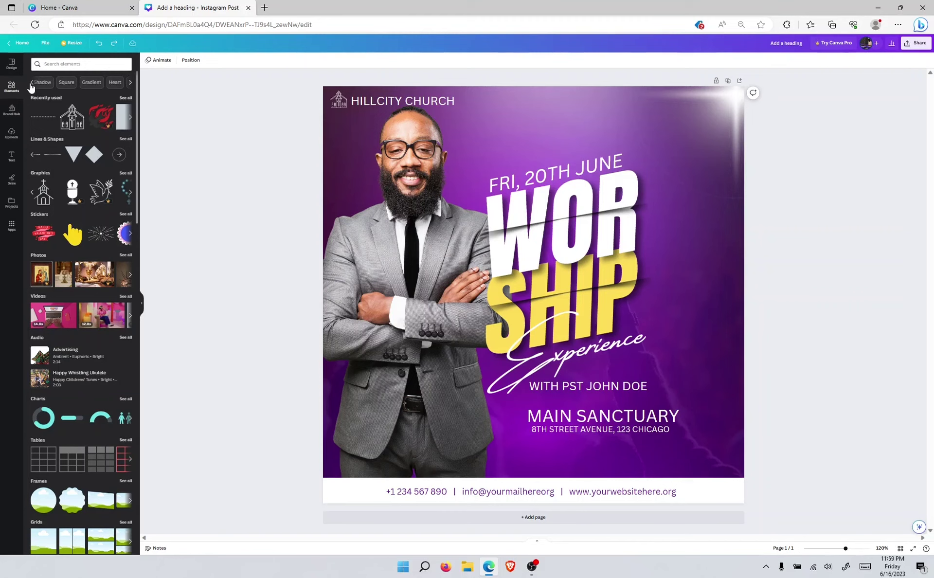
left_click(32, 84)
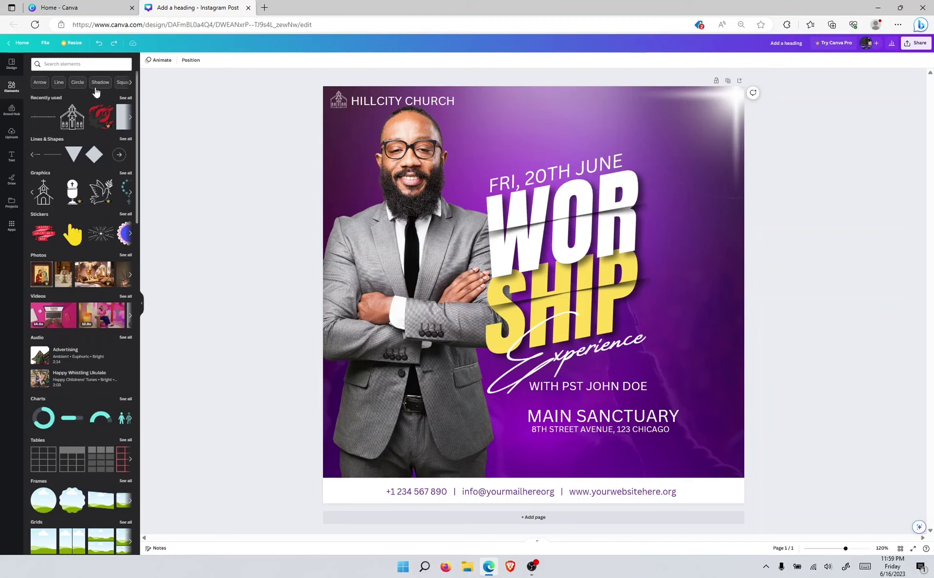
Step: Add the dot-grid graphic from a search for "elements" and place it beside the heading, running off the poster's right edge
left_click(56, 64)
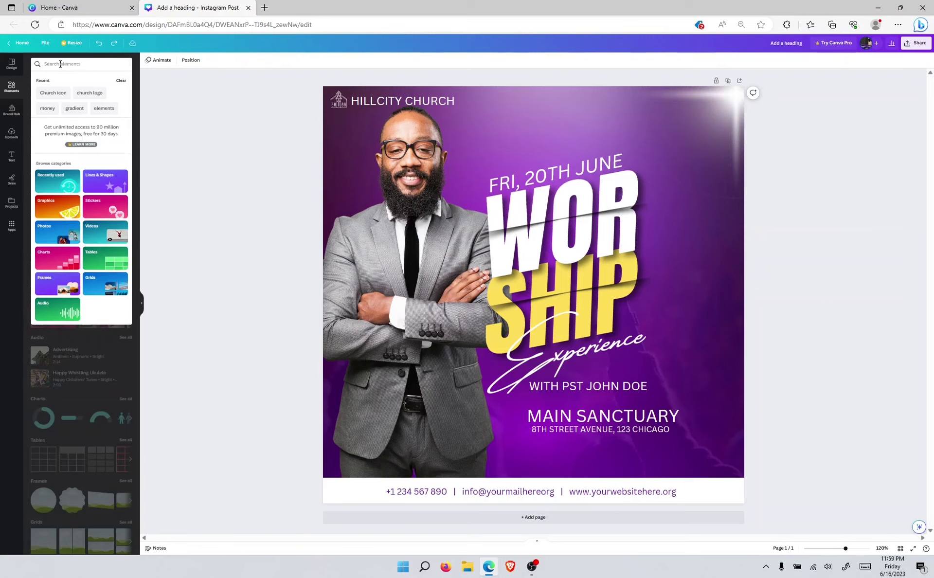
left_click(108, 108)
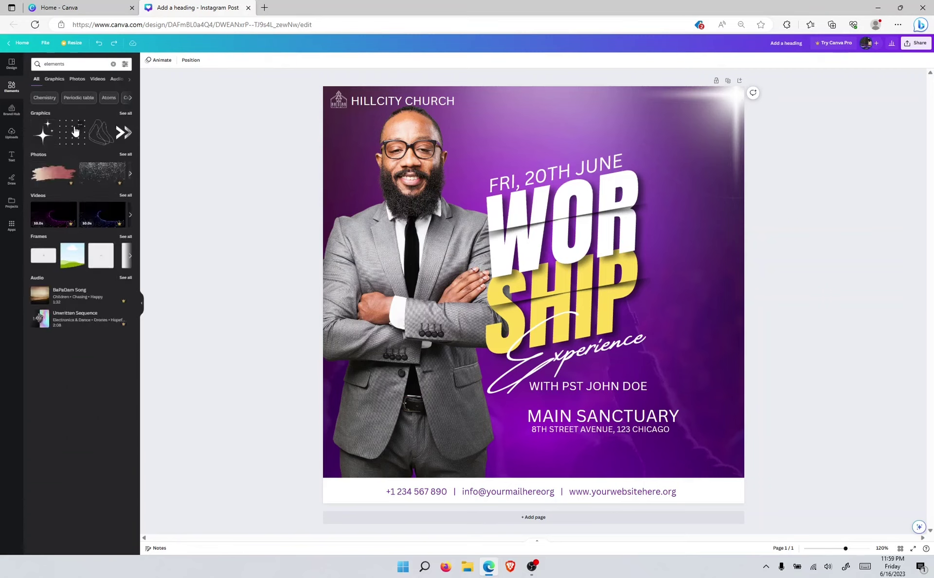
left_click(130, 134)
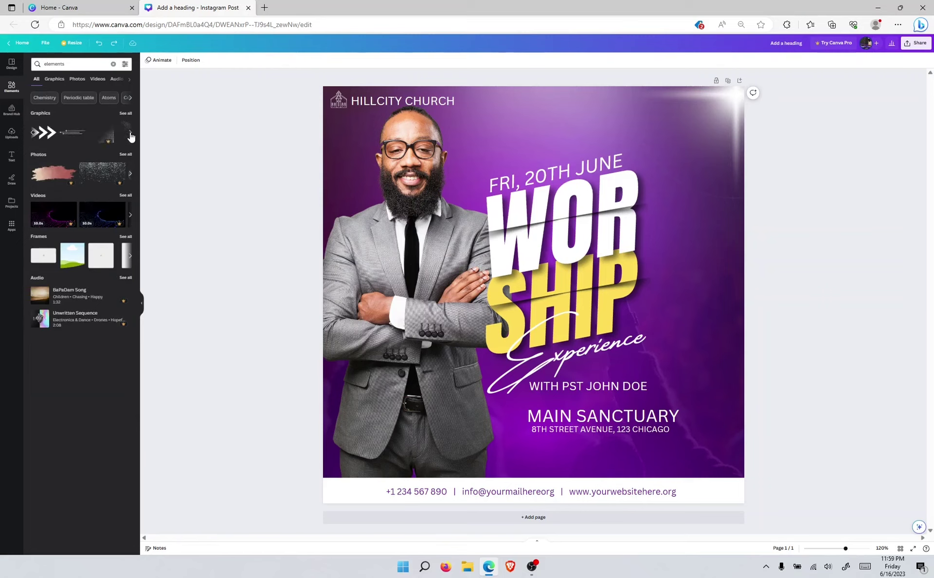
left_click(131, 135)
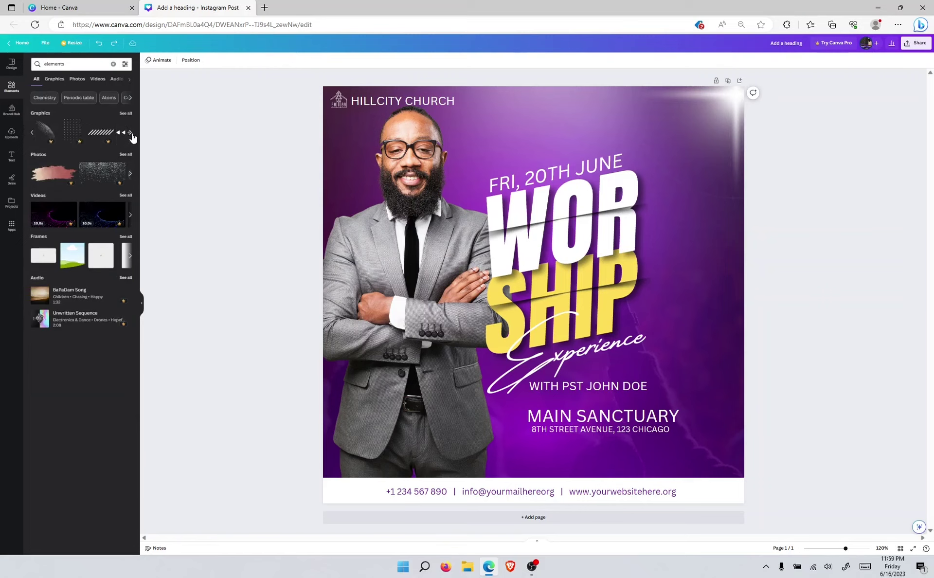
left_click(32, 133)
left_click(31, 134)
left_click(72, 133)
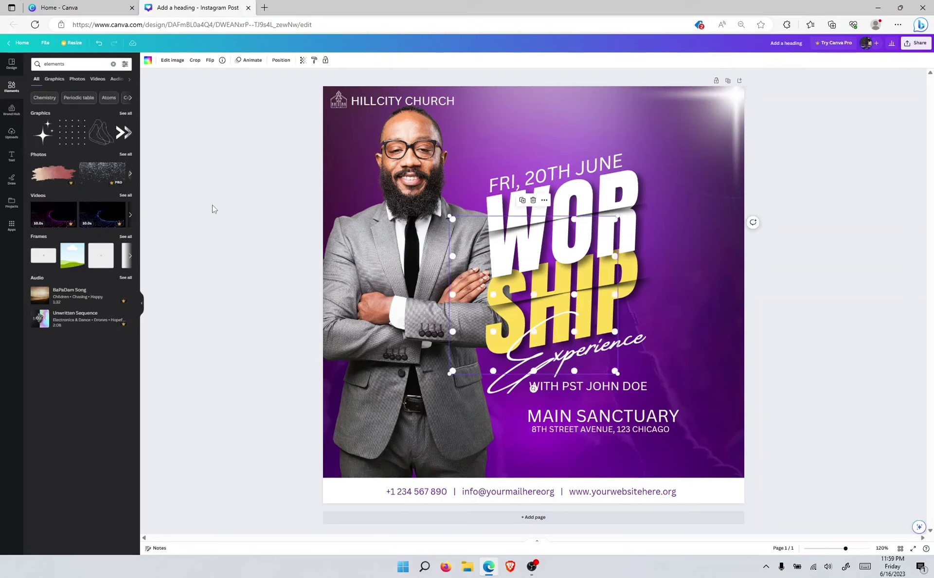
left_click_drag(573, 297, 733, 265)
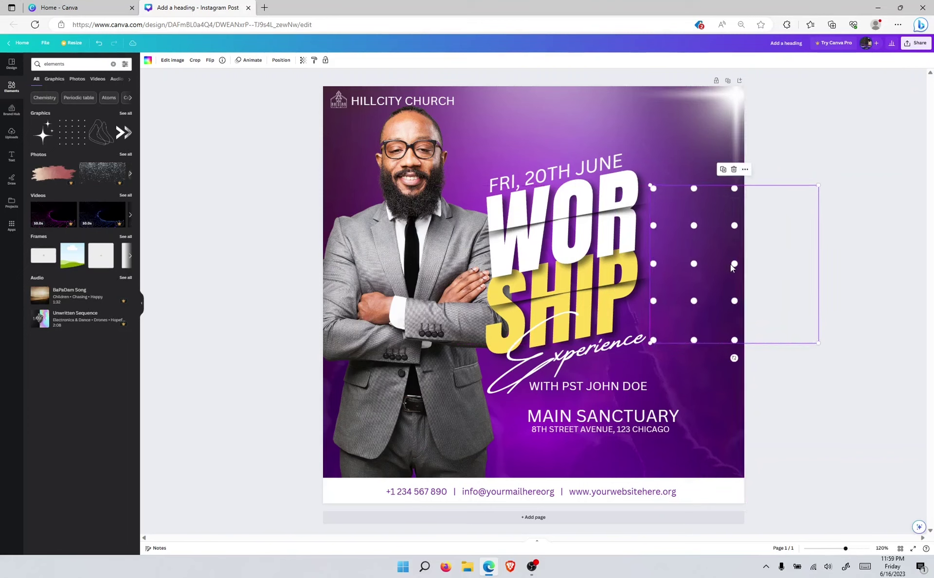
Step: Recolor the dot grid with the orange from the default solid colors
left_click(147, 60)
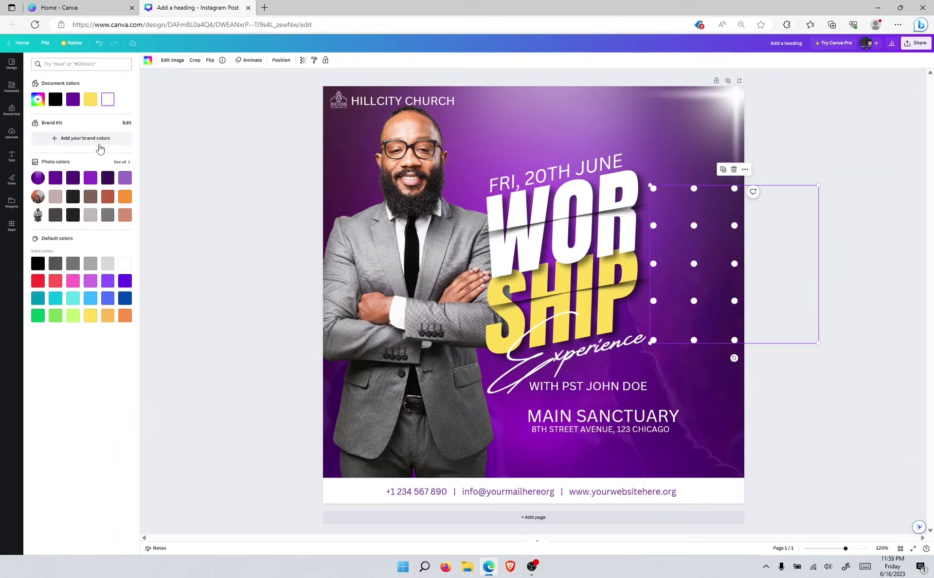
left_click(55, 99)
left_click(90, 100)
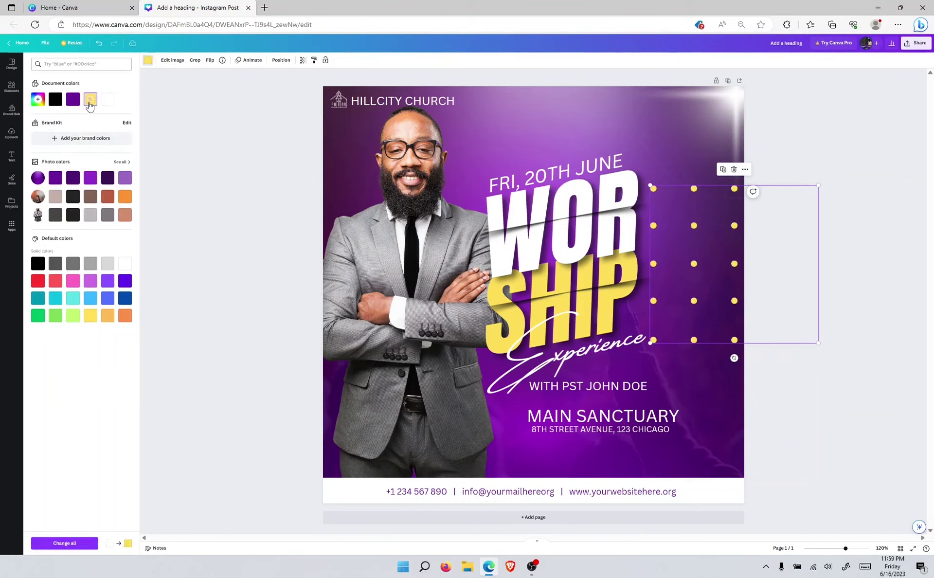
left_click(124, 316)
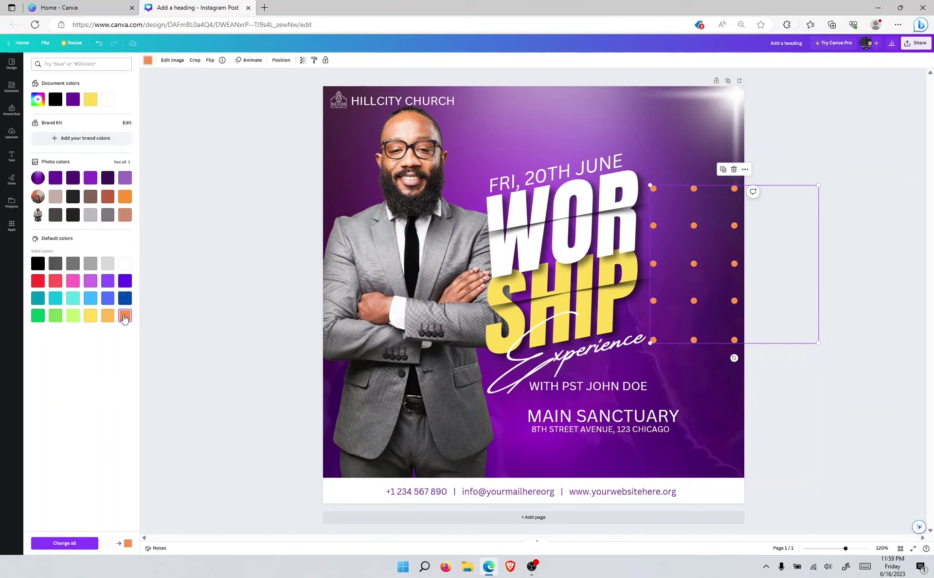
left_click(212, 264)
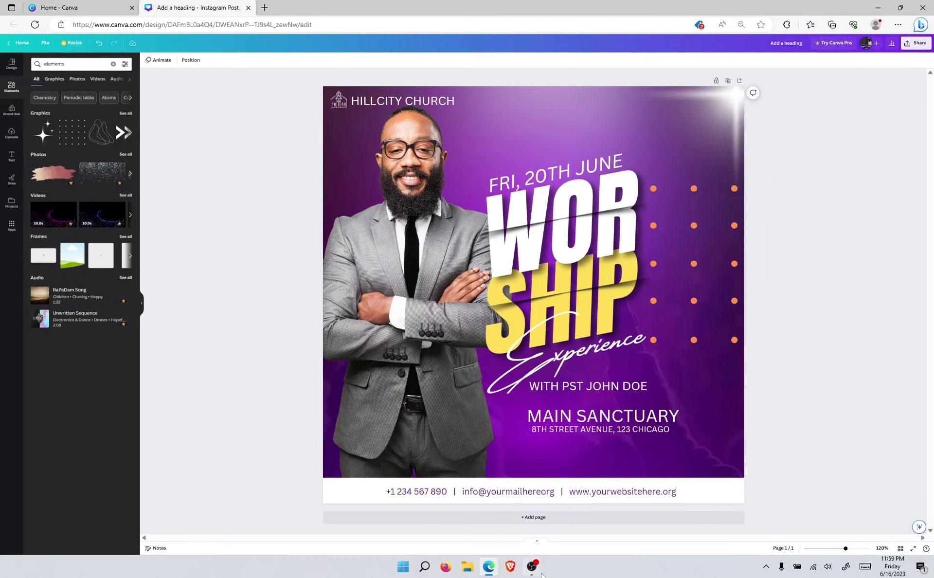
Step: Download the design as a PNG and open the downloaded file
mouse_move(540, 573)
left_click(917, 45)
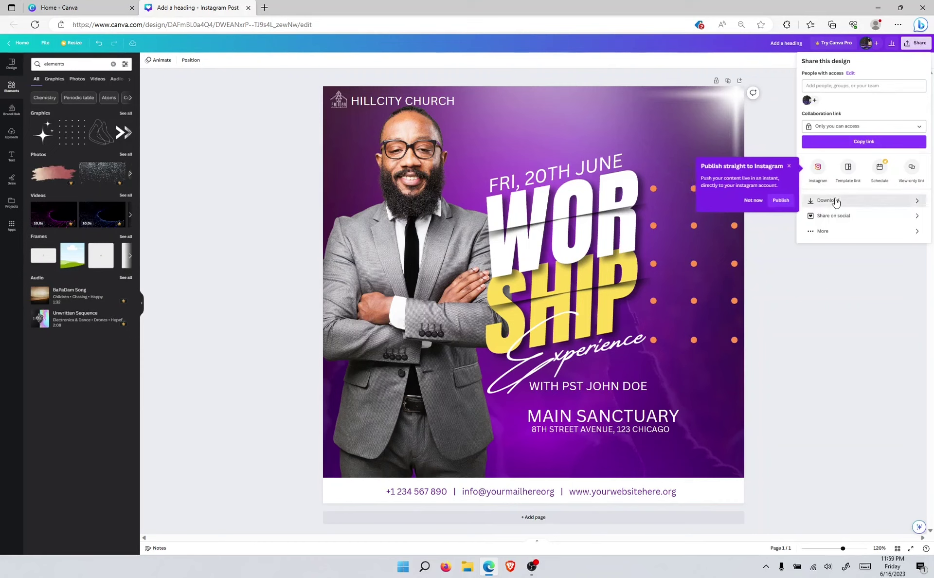
left_click(835, 200)
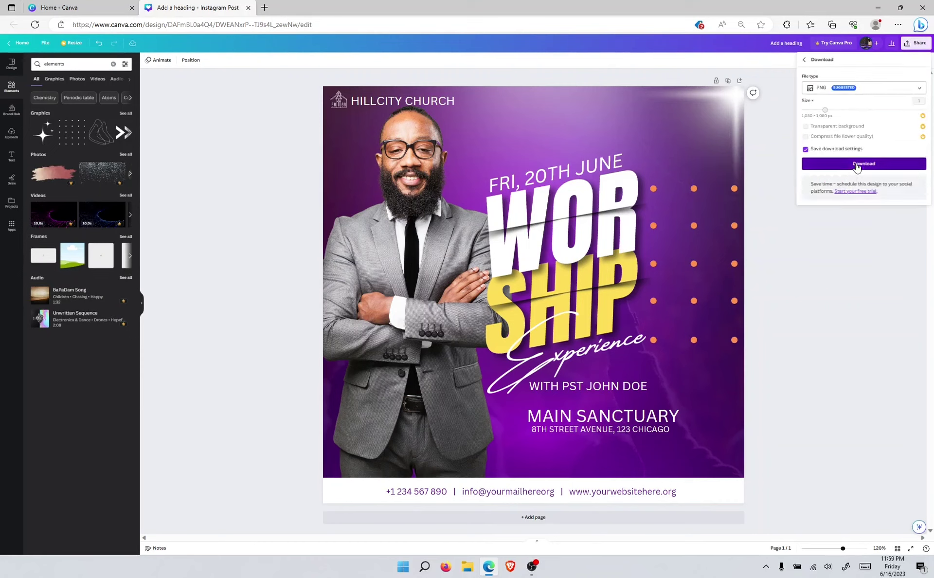
left_click(856, 163)
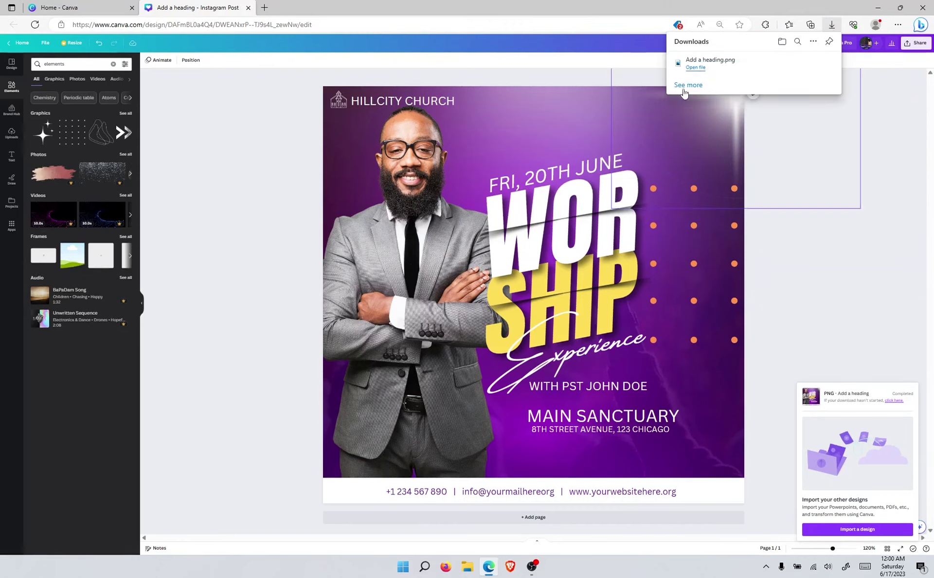
left_click(690, 68)
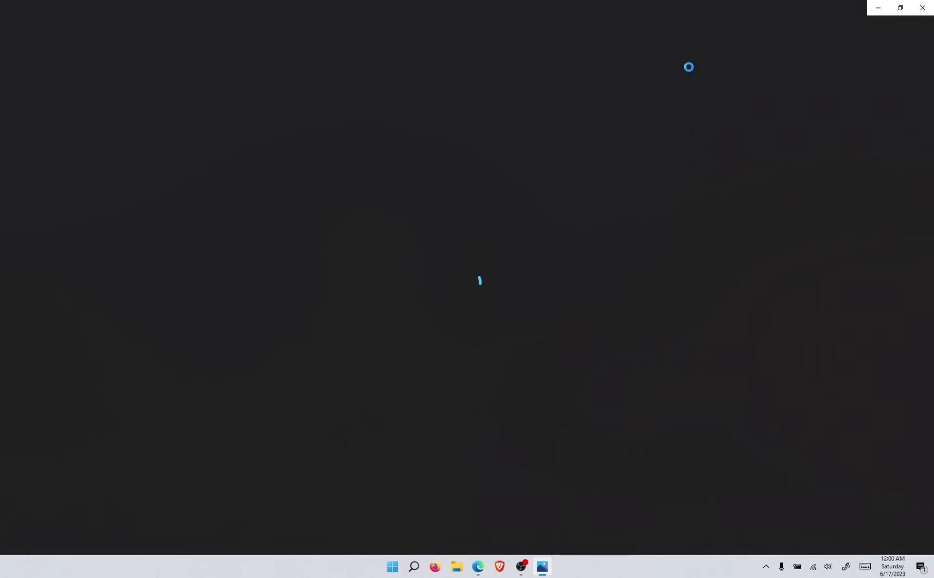